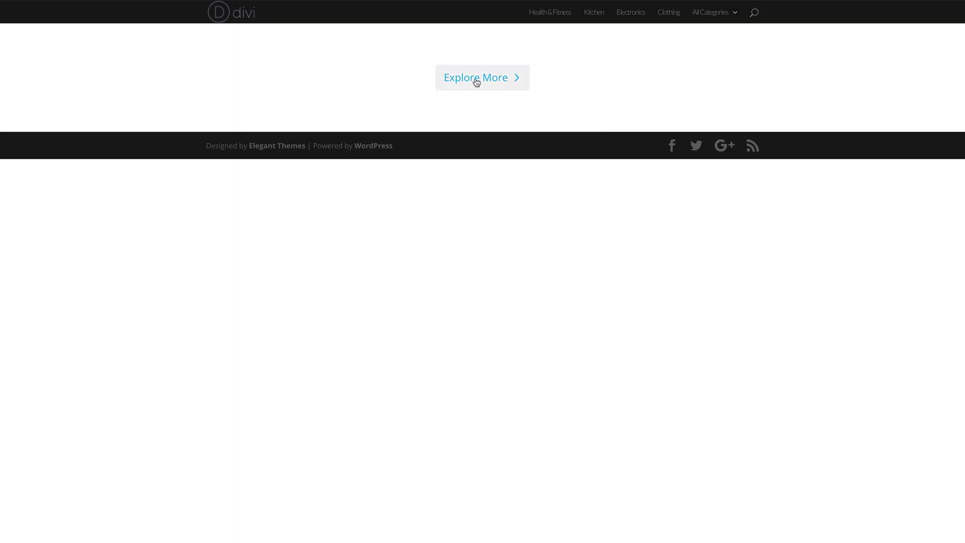
- Preview the finished contact form popup by opening it from the Explore More button, and close it again
{"action": "left_click", "coordinate": [476, 82]}
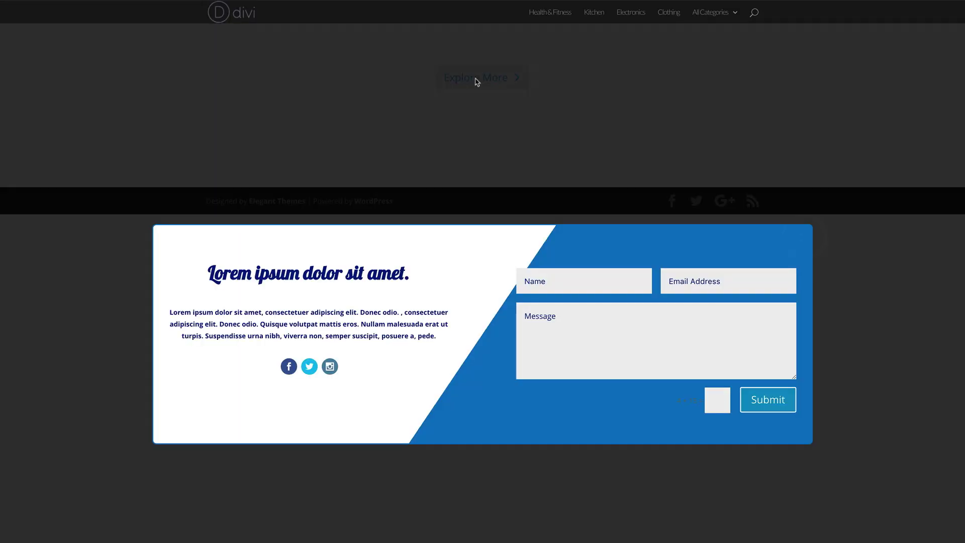
{"action": "left_click", "coordinate": [802, 243]}
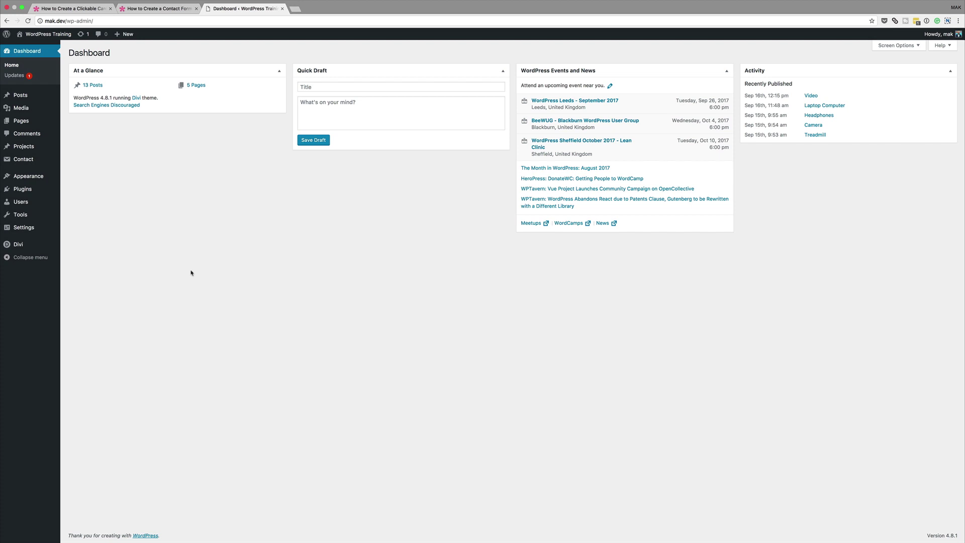
- Create a new WordPress page titled "test one" and open it in the Divi Visual Builder
{"action": "mouse_move", "coordinate": [24, 123]}
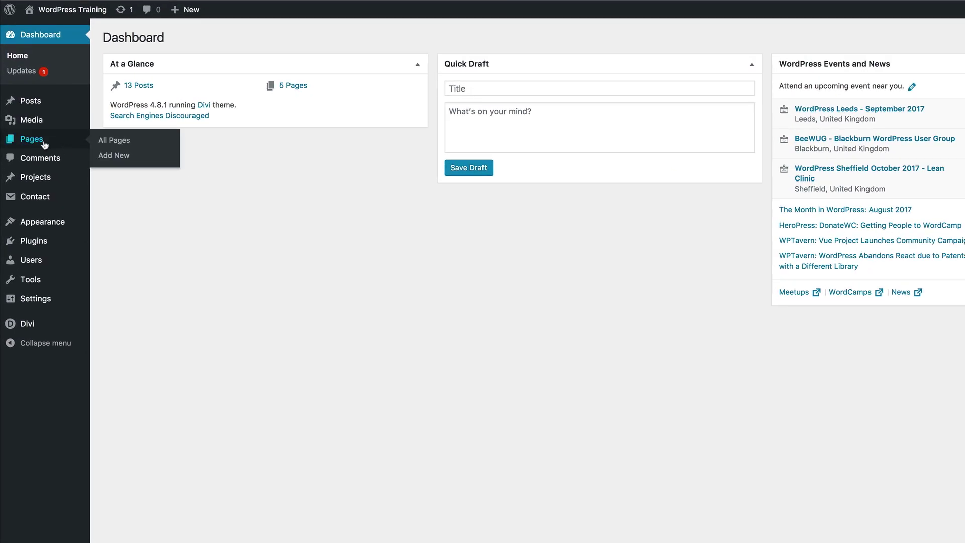
{"action": "left_click", "coordinate": [109, 160]}
{"action": "left_click", "coordinate": [173, 60]}
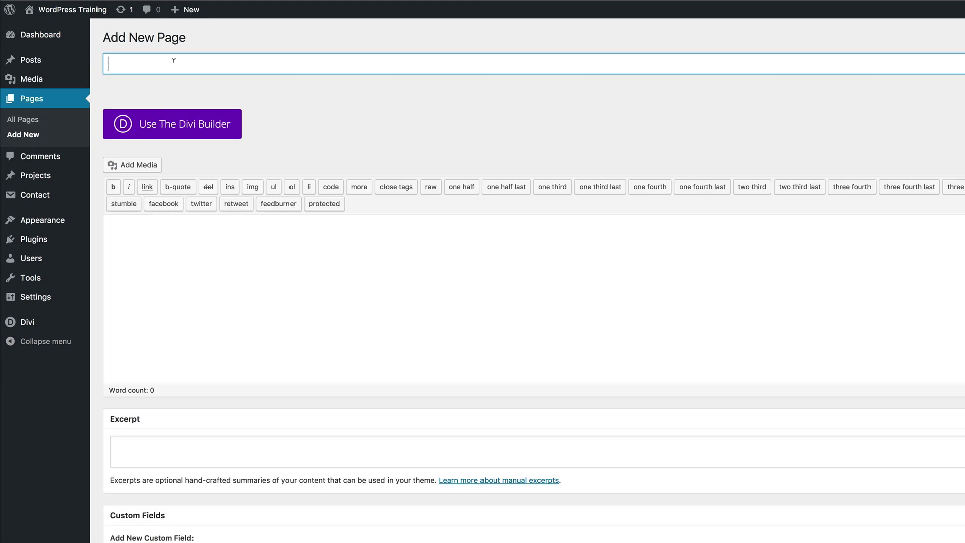
{"action": "type", "text": "test one"}
{"action": "left_click", "coordinate": [160, 128]}
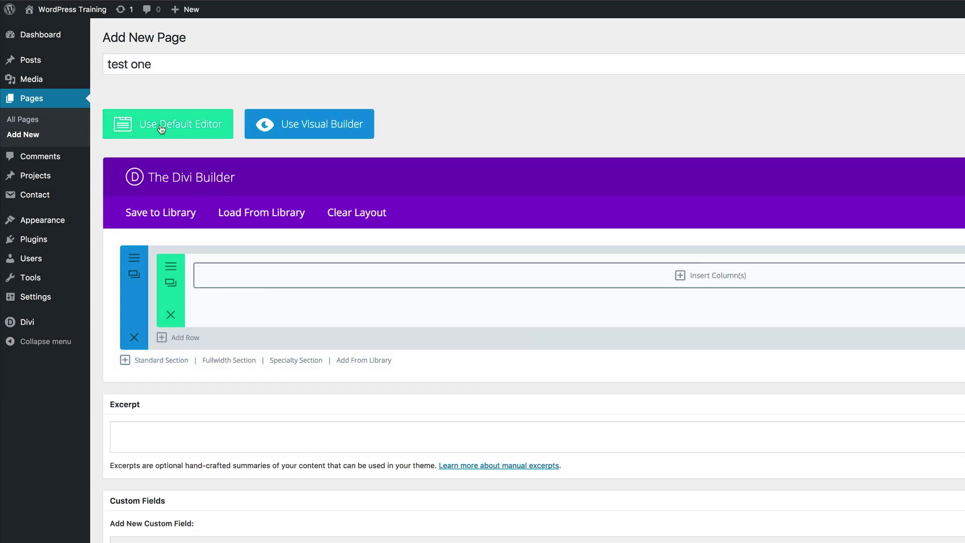
{"action": "left_click", "coordinate": [322, 126]}
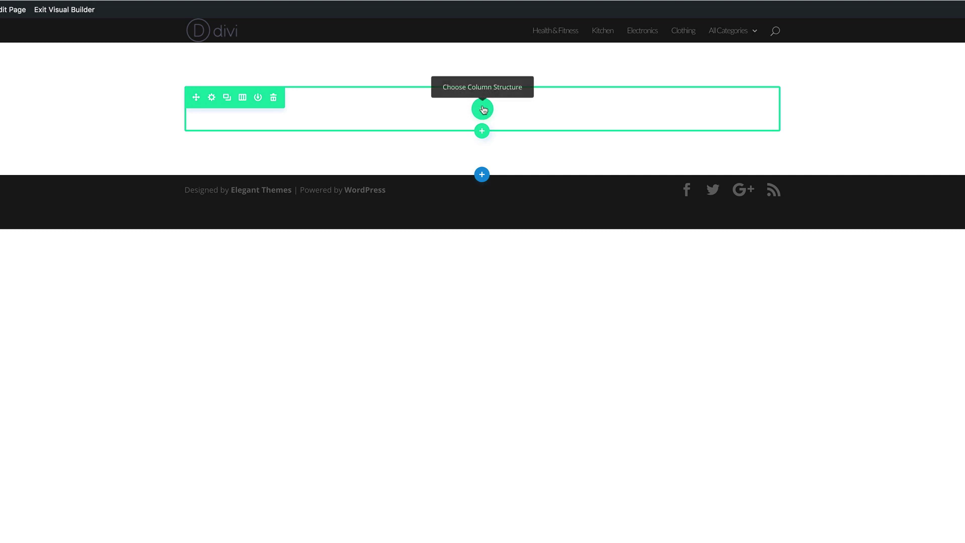
- Give the empty row a single-column layout and insert a Button module in it
{"action": "left_click", "coordinate": [482, 109]}
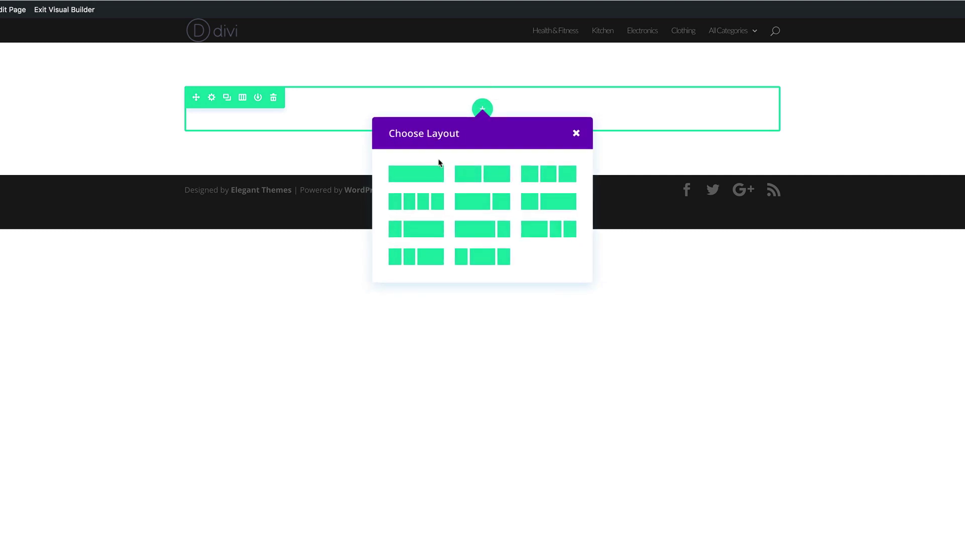
{"action": "left_click", "coordinate": [417, 173]}
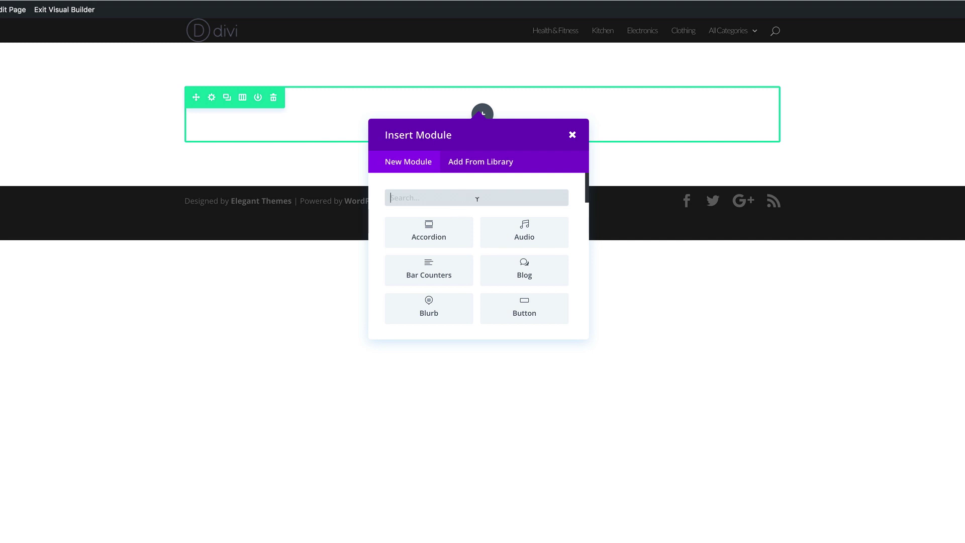
{"action": "left_click", "coordinate": [524, 304]}
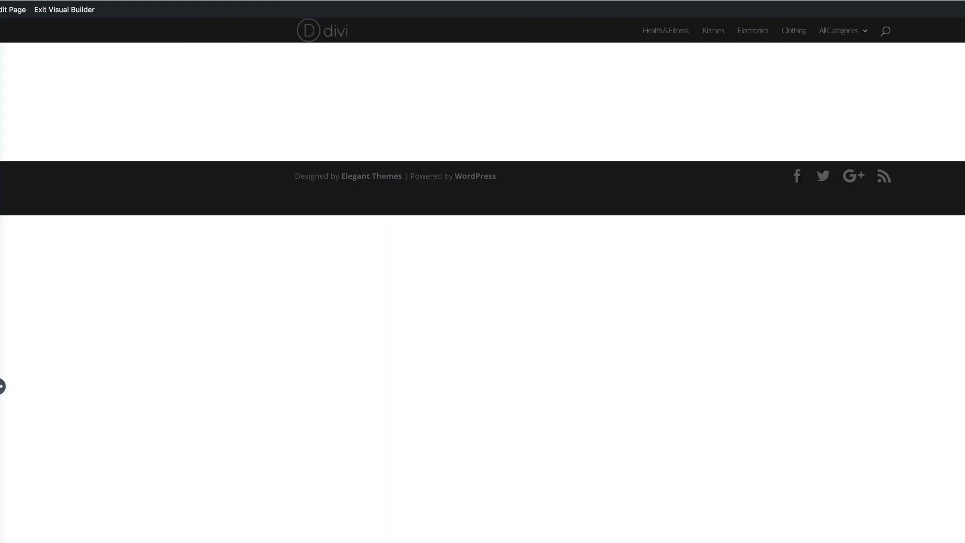
- Set the button's text to "Explore More" and its URL to "#"
{"action": "left_click", "coordinate": [158, 186]}
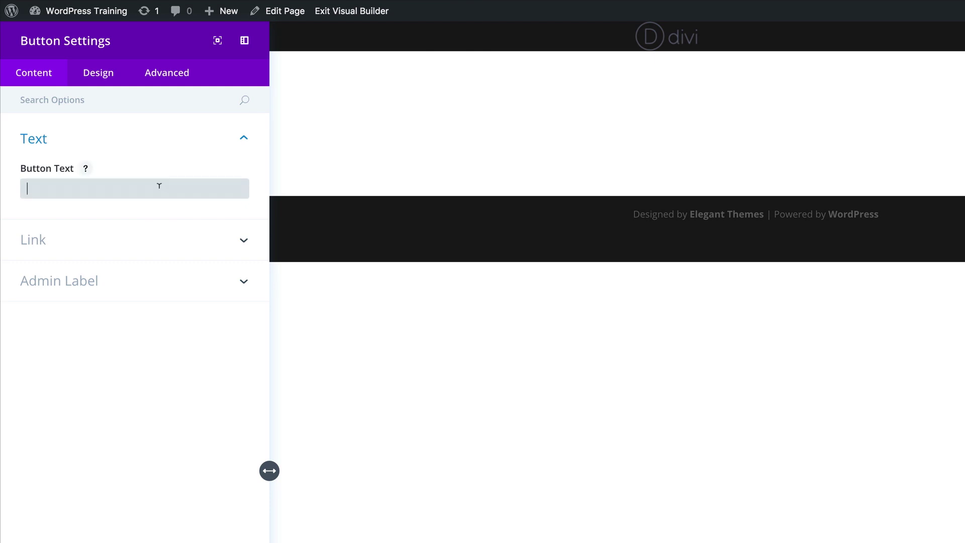
{"action": "type", "text": "E"}
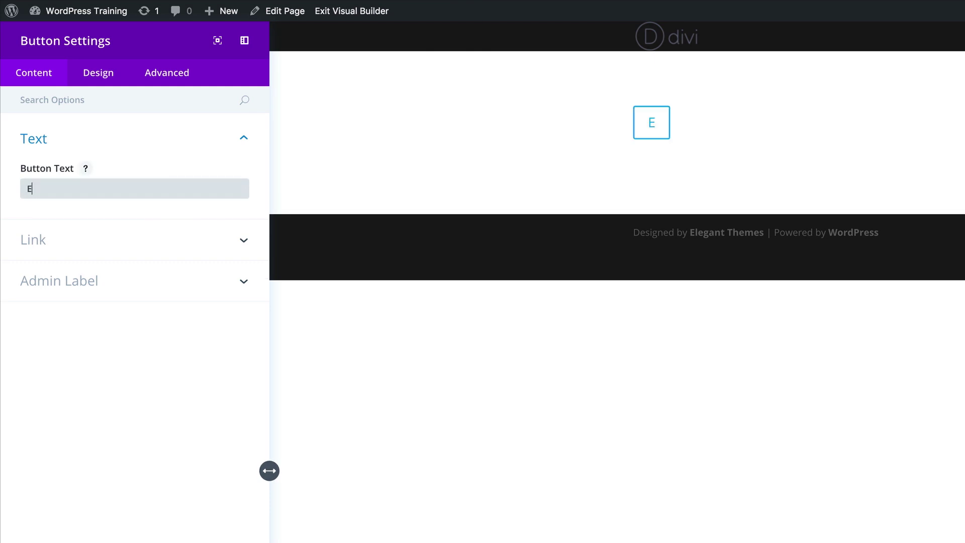
{"action": "type", "text": "xplore More"}
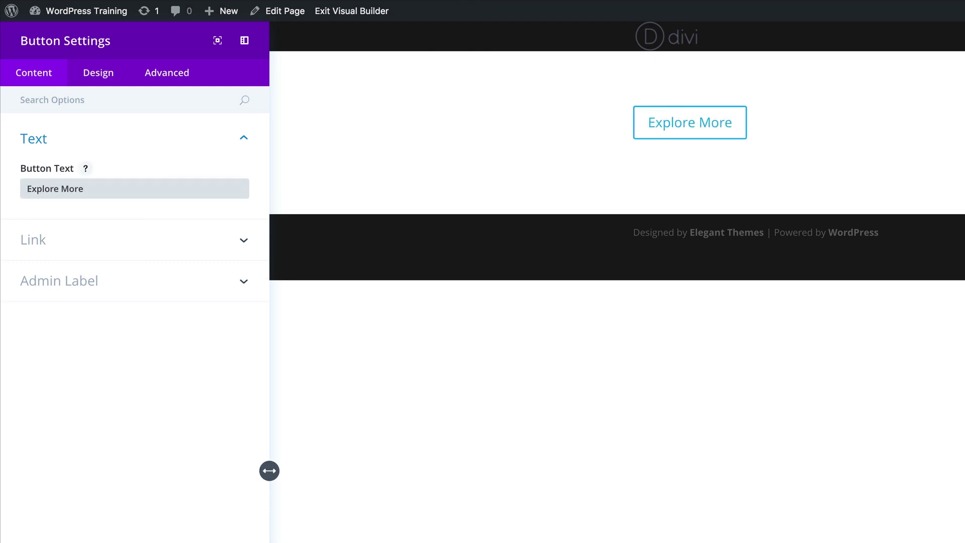
{"action": "left_click", "coordinate": [71, 239]}
{"action": "left_click", "coordinate": [56, 236]}
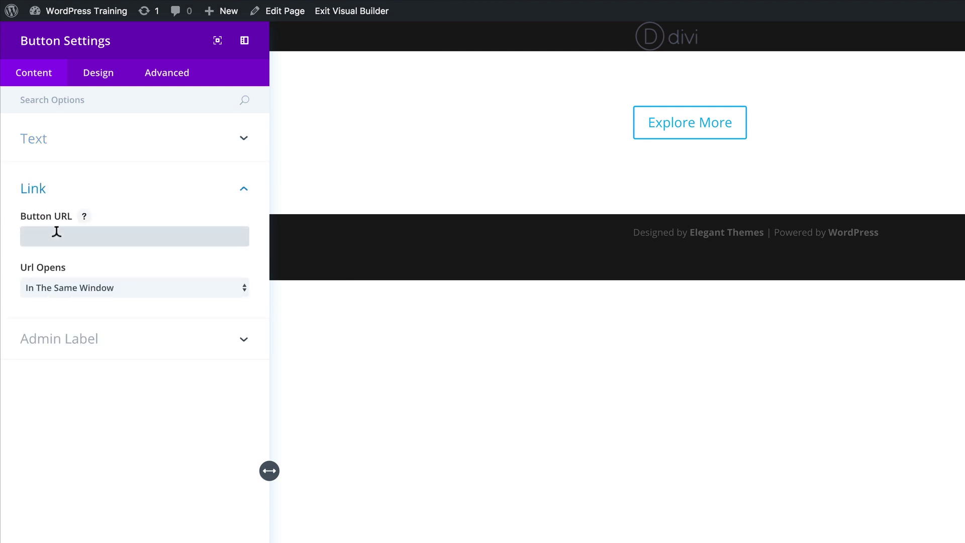
{"action": "type", "text": "#"}
- Set the Explore More button's alignment to center
{"action": "left_click", "coordinate": [108, 78]}
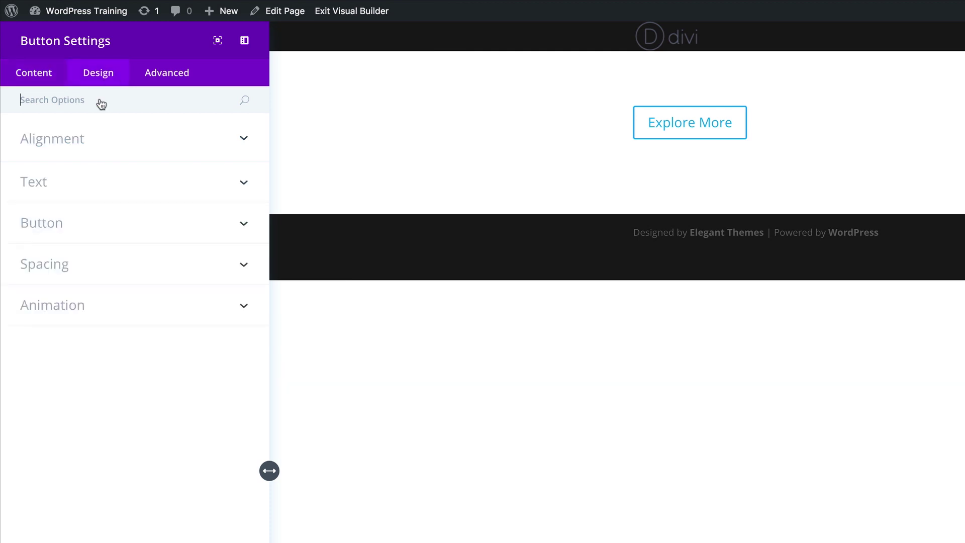
{"action": "left_click", "coordinate": [69, 140]}
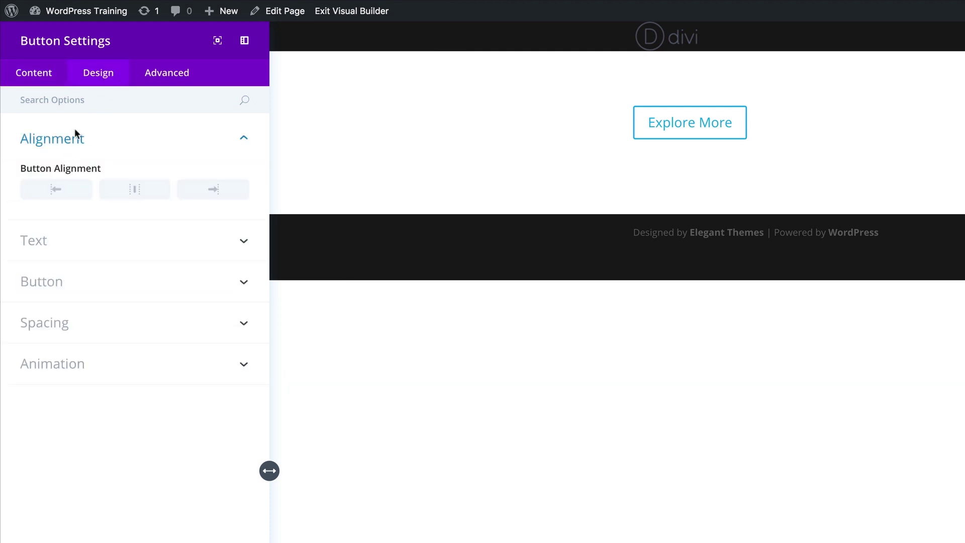
{"action": "left_click", "coordinate": [139, 188]}
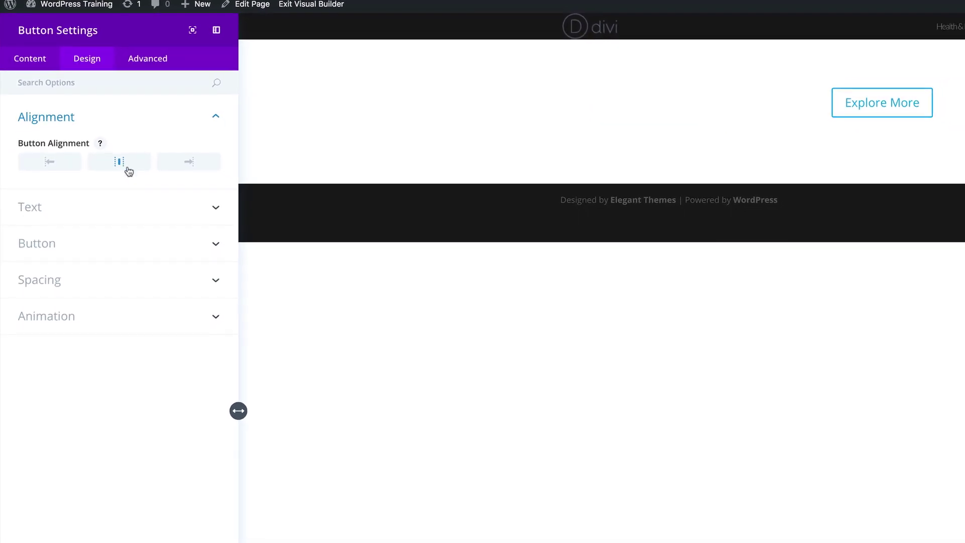
- Assign the CSS class "button" to the Explore More button module
{"action": "left_click", "coordinate": [148, 58]}
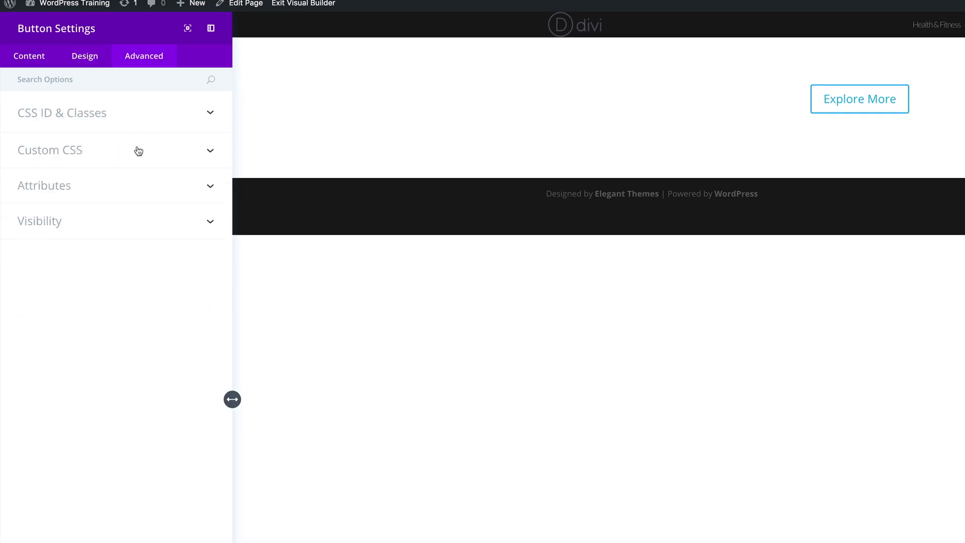
{"action": "left_click", "coordinate": [95, 116]}
{"action": "left_click", "coordinate": [94, 190]}
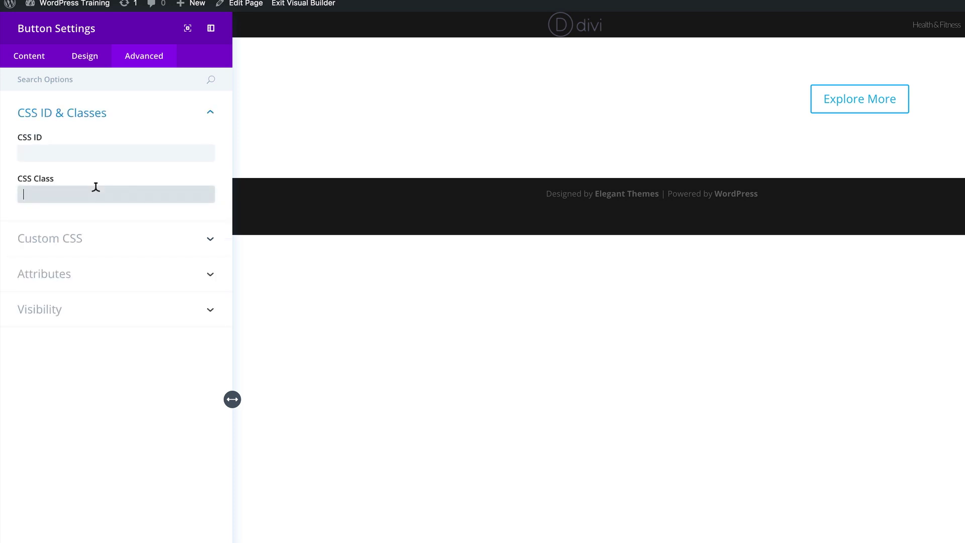
{"action": "type", "text": "button"}
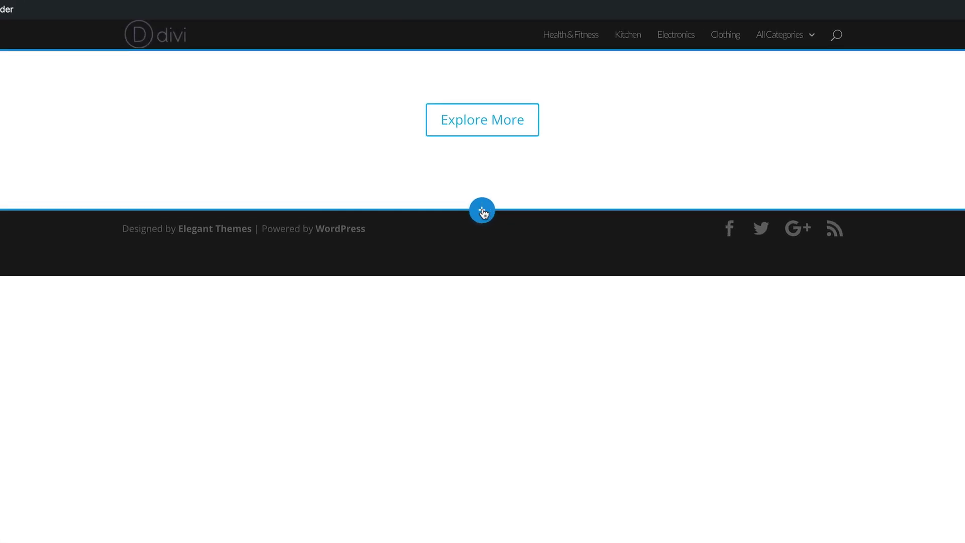
- Add a regular section below the button's section with a single-column row, leaving the row without a module
{"action": "left_click", "coordinate": [481, 210]}
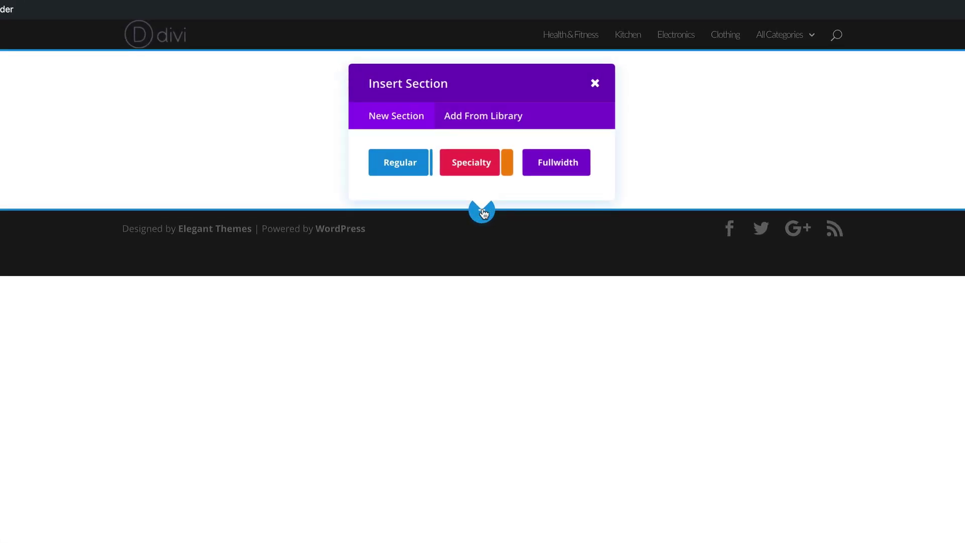
{"action": "left_click", "coordinate": [403, 165]}
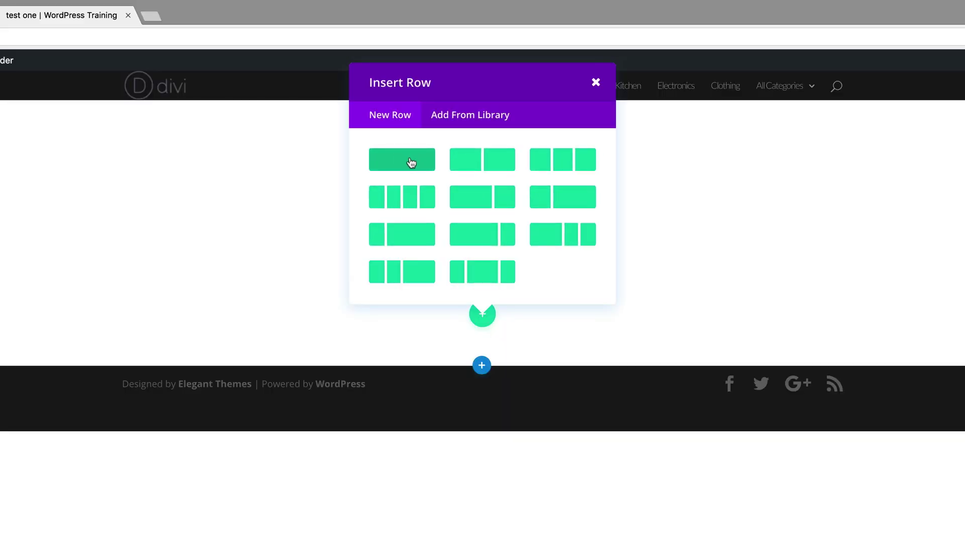
{"action": "left_click", "coordinate": [411, 162]}
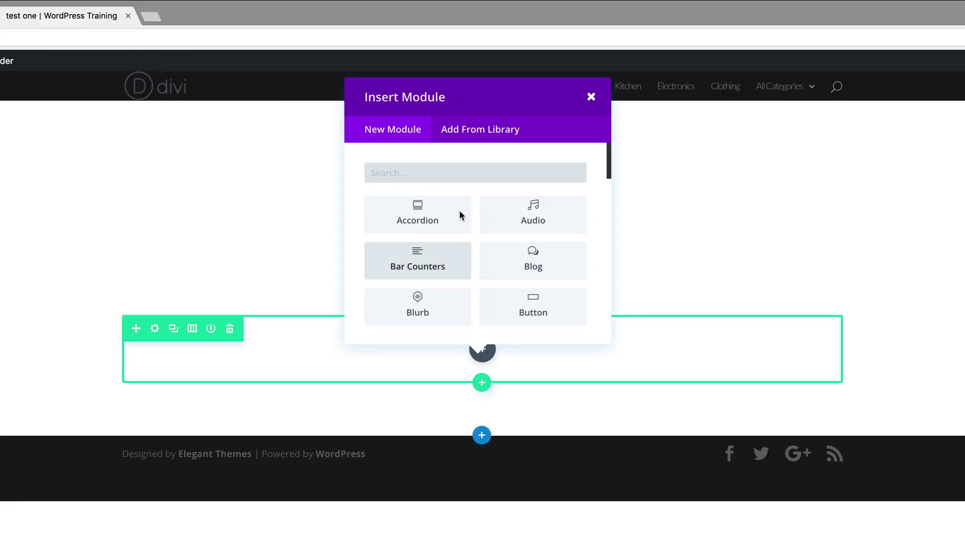
{"action": "left_click", "coordinate": [591, 96]}
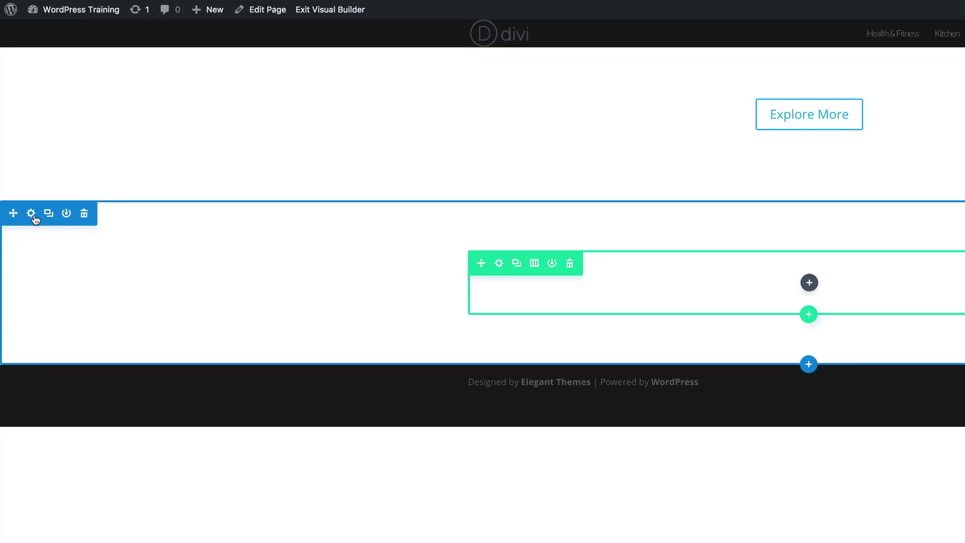
- Assign the CSS class "popup" to the new section
{"action": "left_click", "coordinate": [32, 214]}
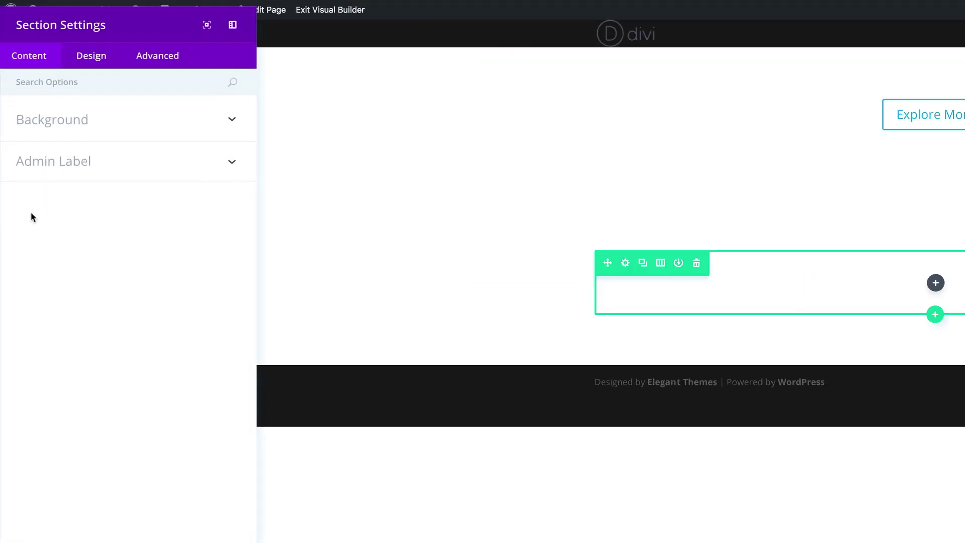
{"action": "left_click", "coordinate": [169, 70]}
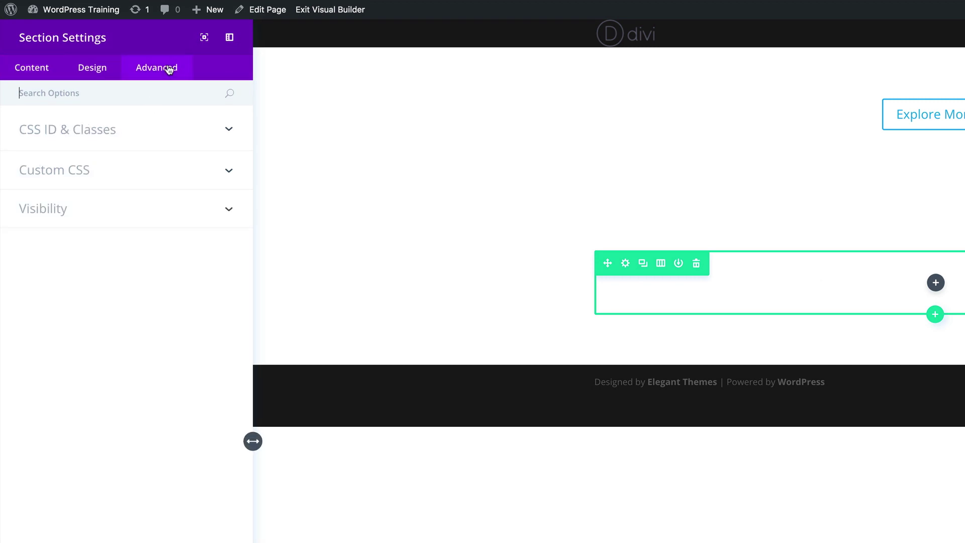
{"action": "left_click", "coordinate": [97, 132]}
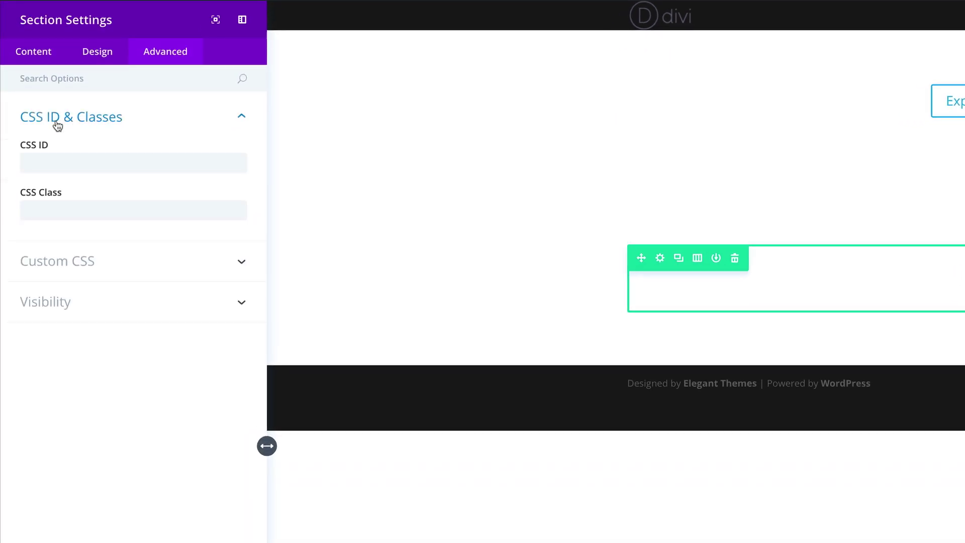
{"action": "left_click", "coordinate": [103, 202]}
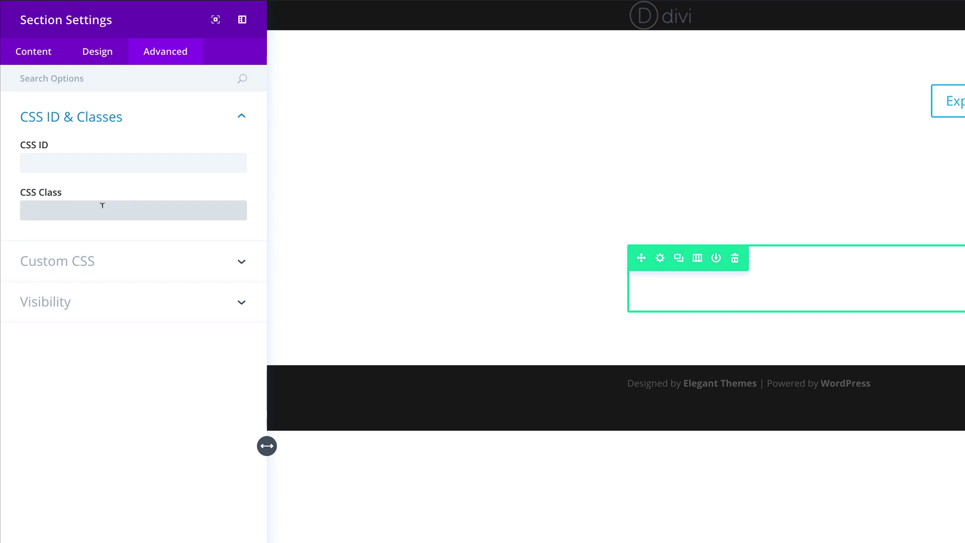
{"action": "type", "text": "popup"}
- Add Before CSS for a fixed overlay with 100% width and height, z-index 999, empty content and background rgba(0,0,0, 0.8); set Main Element to display: none
{"action": "left_click", "coordinate": [90, 263]}
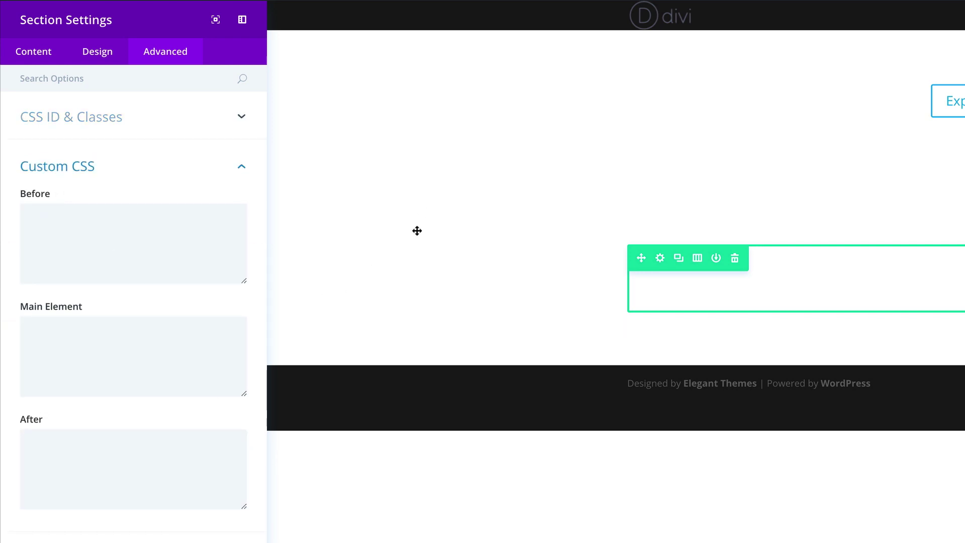
{"action": "left_click", "coordinate": [156, 217]}
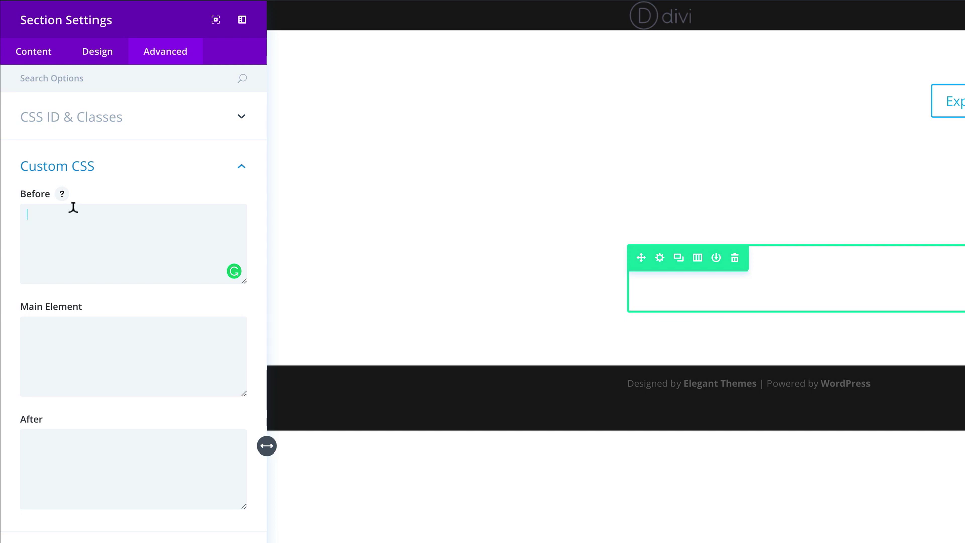
{"action": "type", "text": "width: 100%; height: 100%; z-index: 999; content: \"\"; background: rgba(0,0,0, 0.8); position: fixed;"}
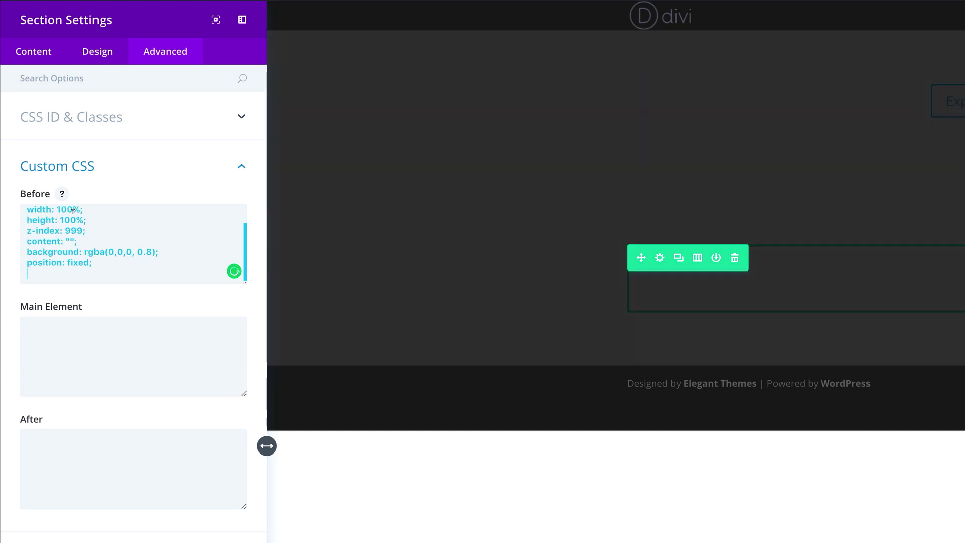
{"action": "left_click", "coordinate": [141, 325]}
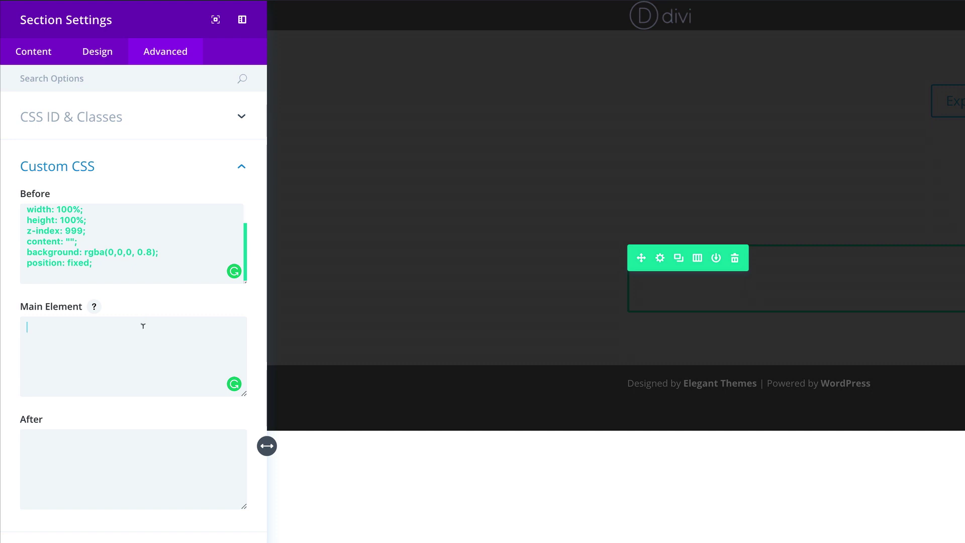
{"action": "type", "text": "display: none;"}
- Disable the popup section on phone and tablet, and save the section settings
{"action": "scroll", "coordinate": [151, 452], "scroll_direction": "down", "scroll_amount": 3}
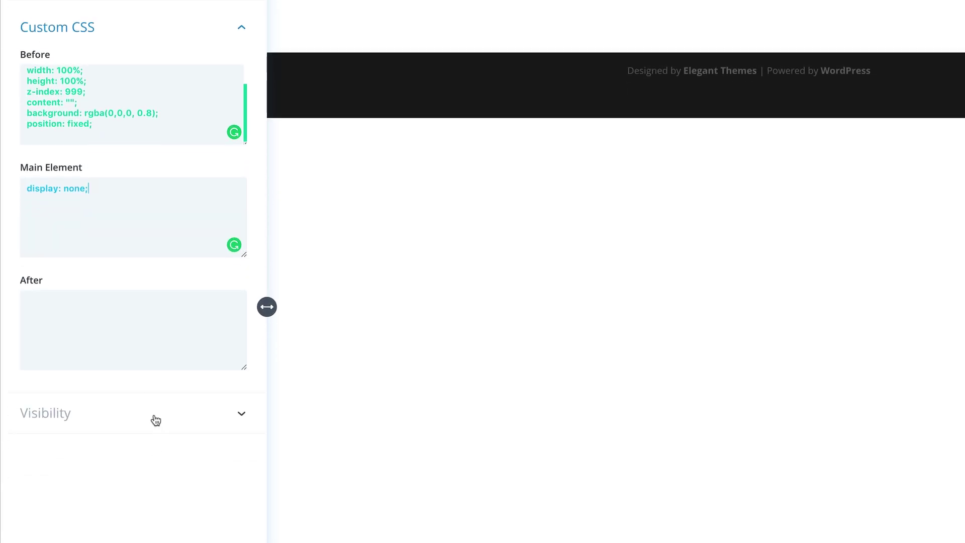
{"action": "left_click", "coordinate": [153, 418]}
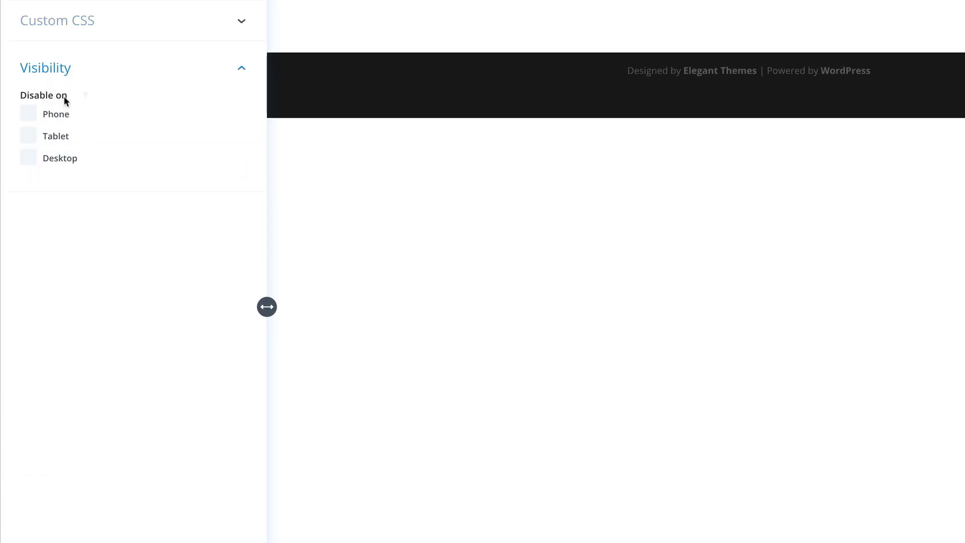
{"action": "left_click", "coordinate": [30, 116]}
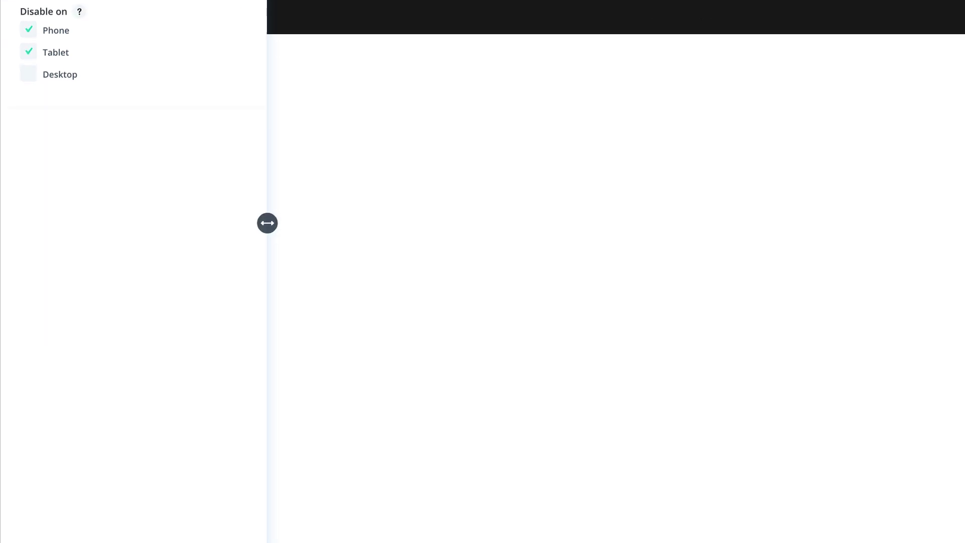
{"action": "left_click", "coordinate": [238, 533]}
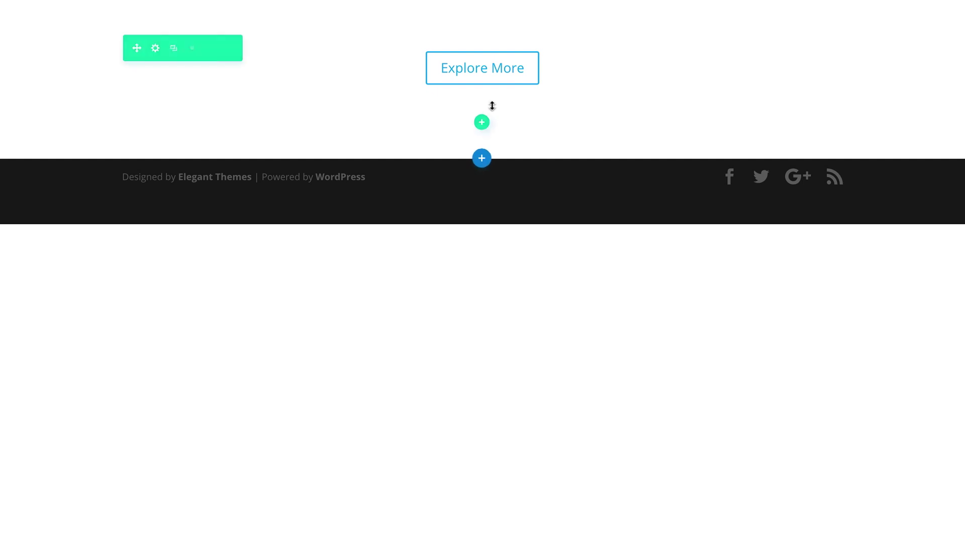
- Switch the builder to wireframe view and change the popup section's row to two equal columns
{"action": "scroll", "coordinate": [346, 312], "scroll_direction": "down", "scroll_amount": 4}
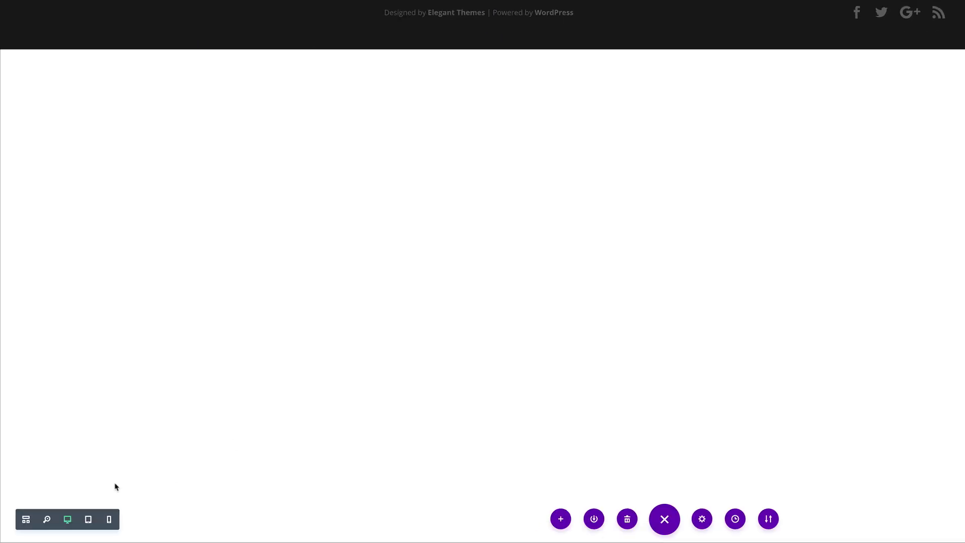
{"action": "left_click", "coordinate": [26, 519]}
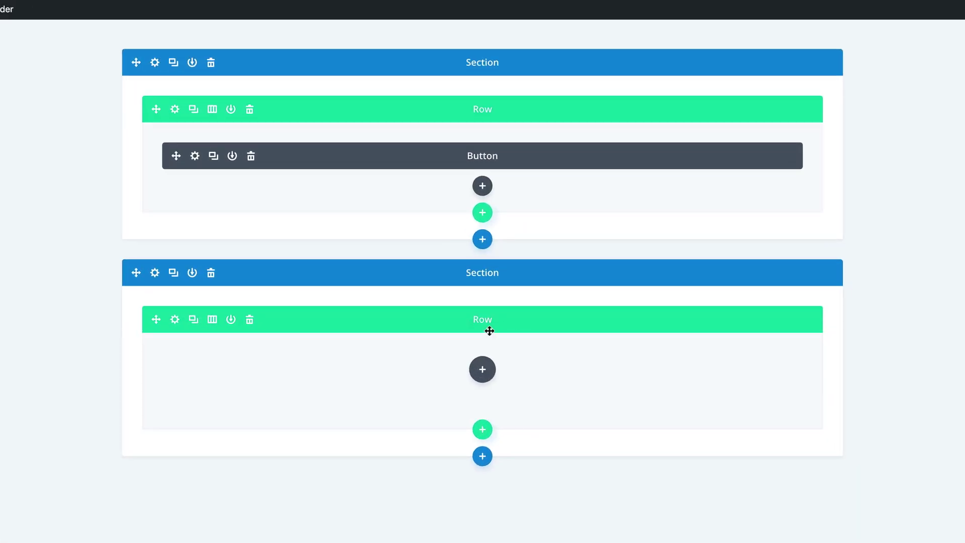
{"action": "left_click", "coordinate": [212, 321]}
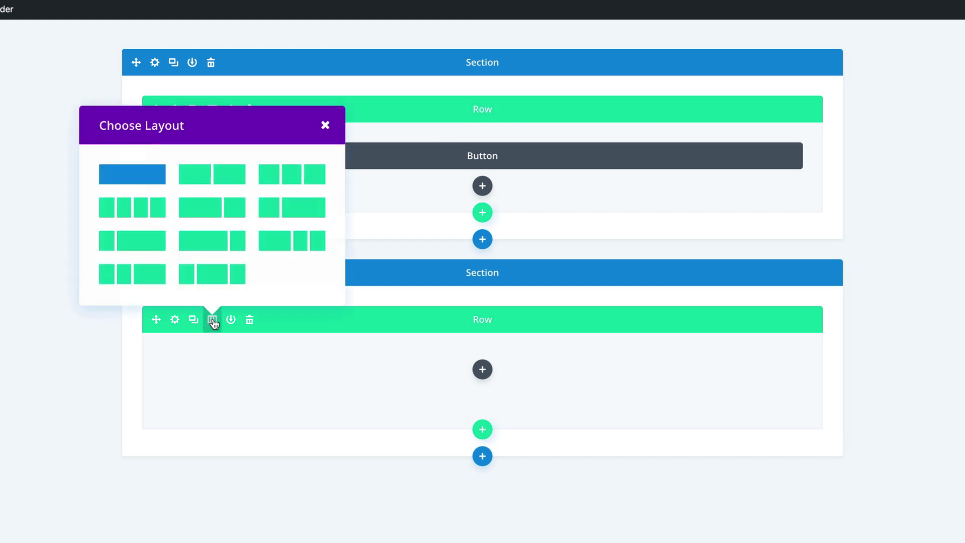
{"action": "left_click", "coordinate": [232, 179]}
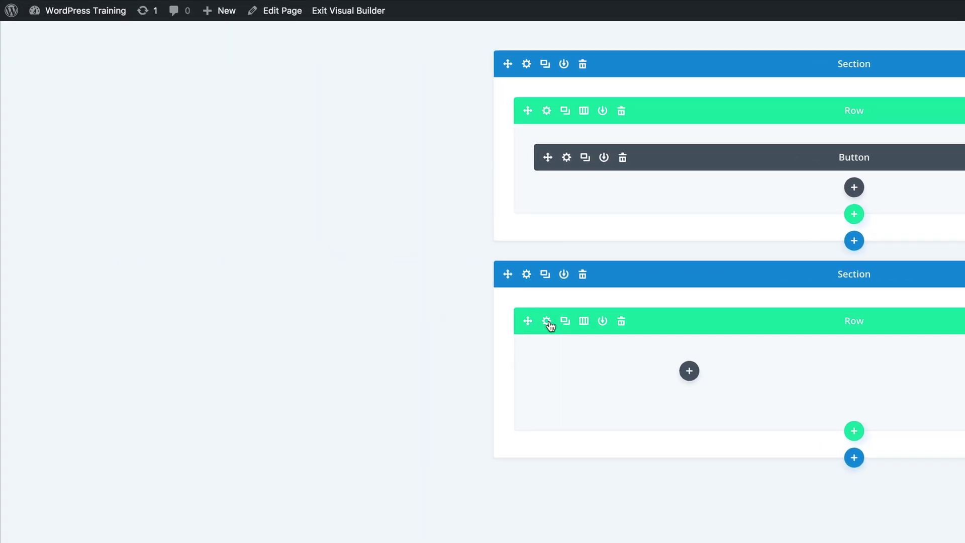
- Enable a custom width for the popup section's row and set it to 1290px
{"action": "left_click", "coordinate": [175, 319]}
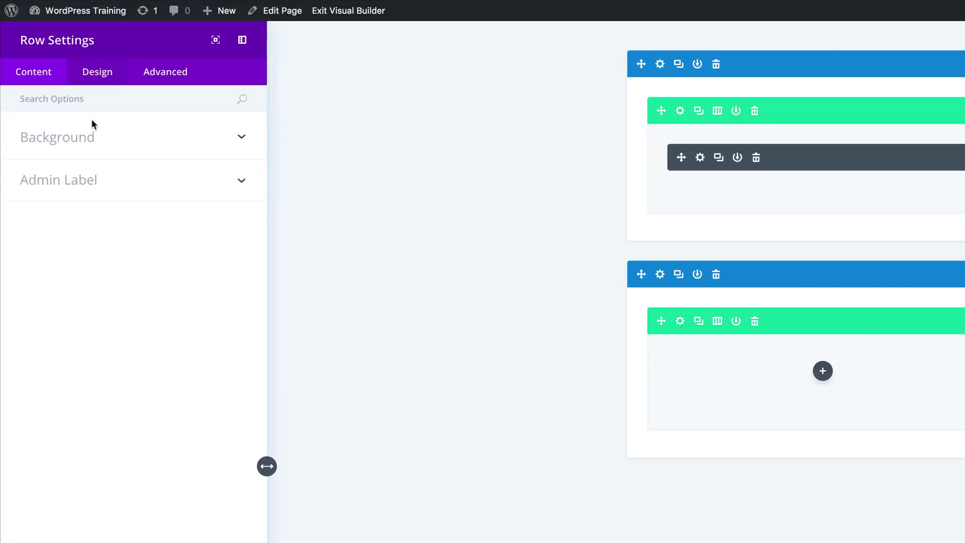
{"action": "left_click", "coordinate": [111, 74]}
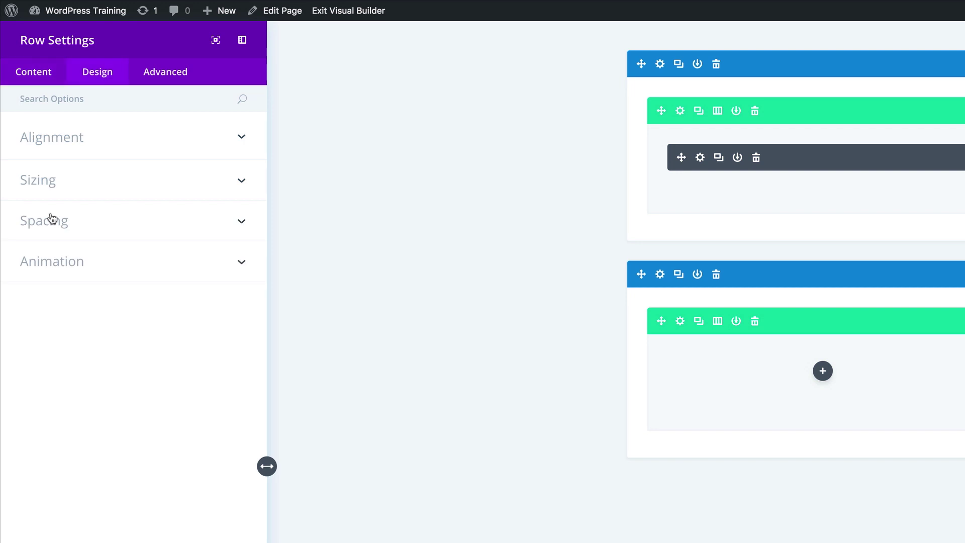
{"action": "left_click", "coordinate": [49, 181]}
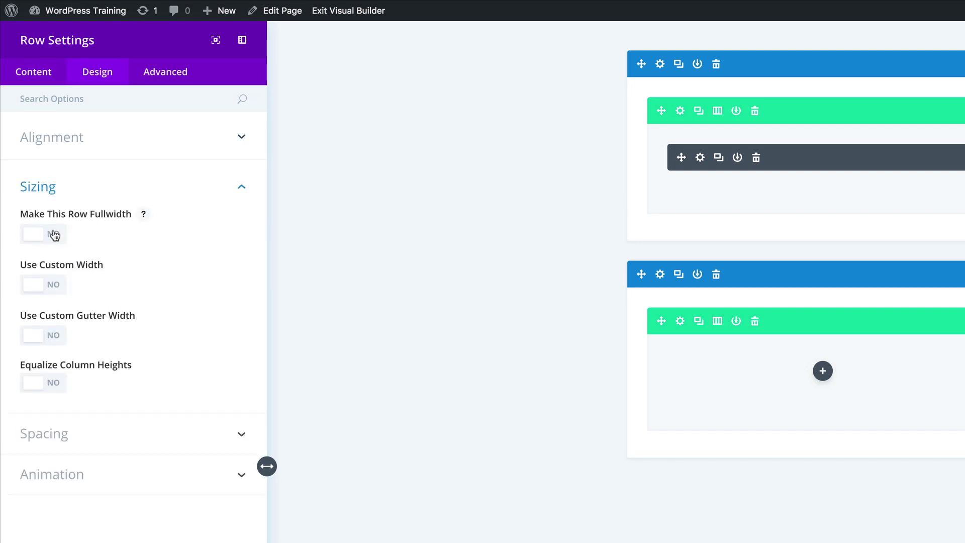
{"action": "left_click", "coordinate": [54, 286]}
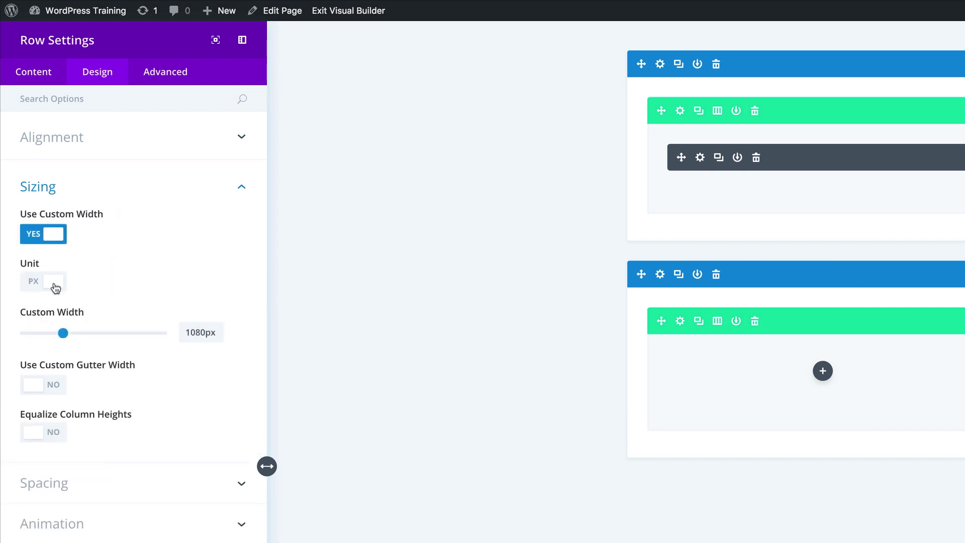
{"action": "left_click", "coordinate": [191, 328]}
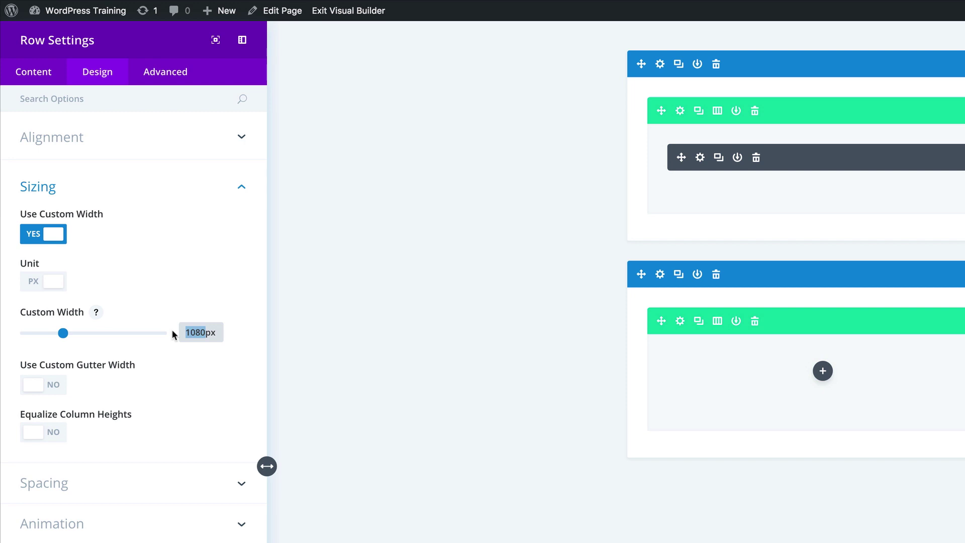
{"action": "type", "text": "129"}
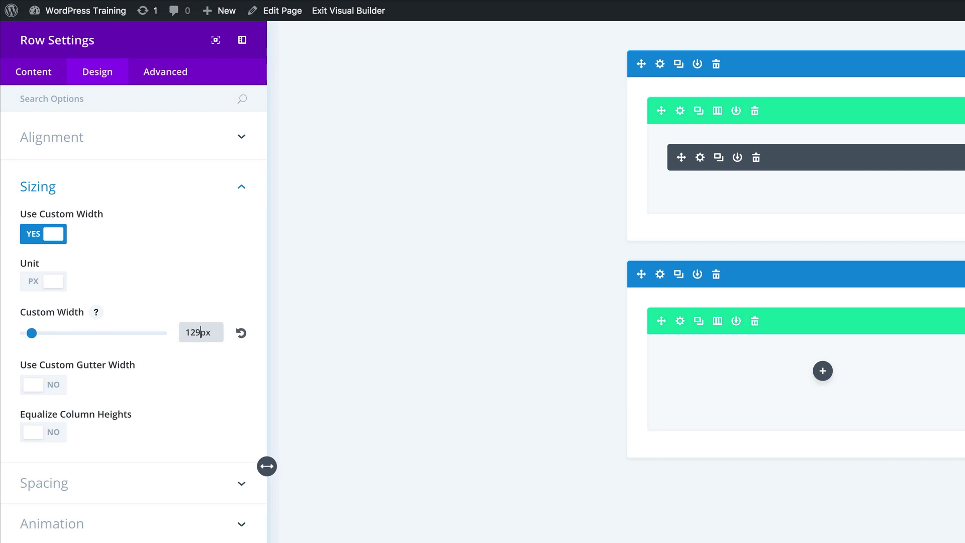
{"action": "type", "text": "0"}
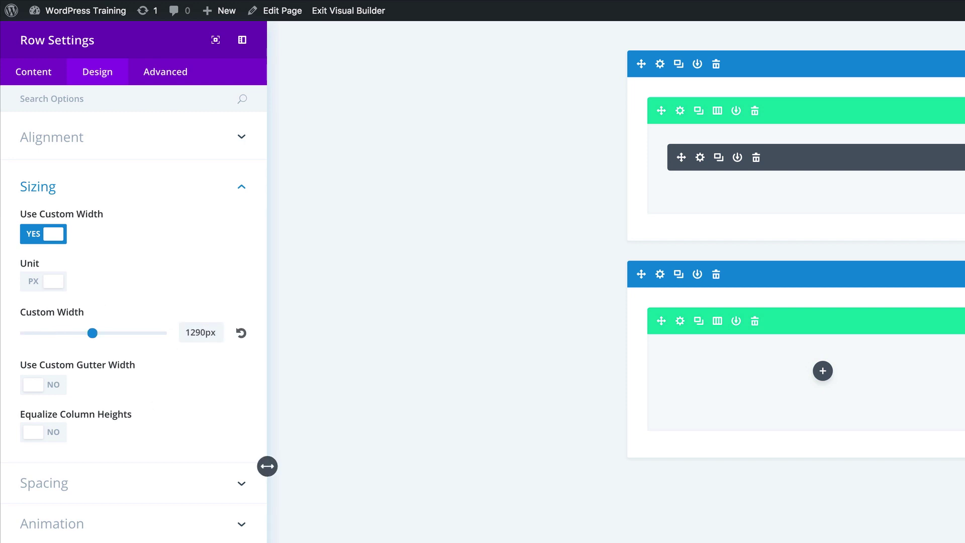
- Set the row's Column 1 custom padding to 30px on the top, right and left sides
{"action": "scroll", "coordinate": [86, 428], "scroll_direction": "down", "scroll_amount": 4}
{"action": "left_click", "coordinate": [86, 385]}
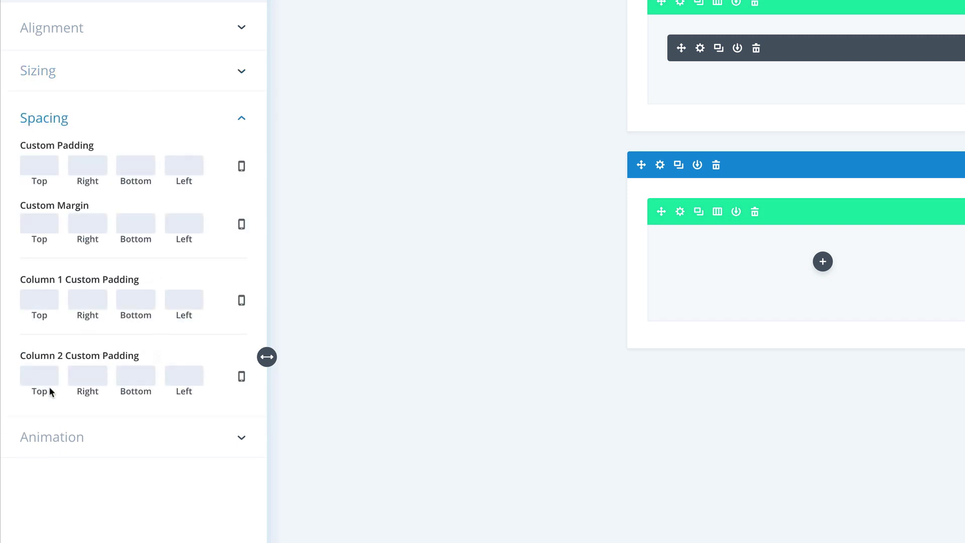
{"action": "left_click", "coordinate": [48, 292]}
{"action": "type", "text": "30"}
{"action": "double_click", "coordinate": [49, 296]}
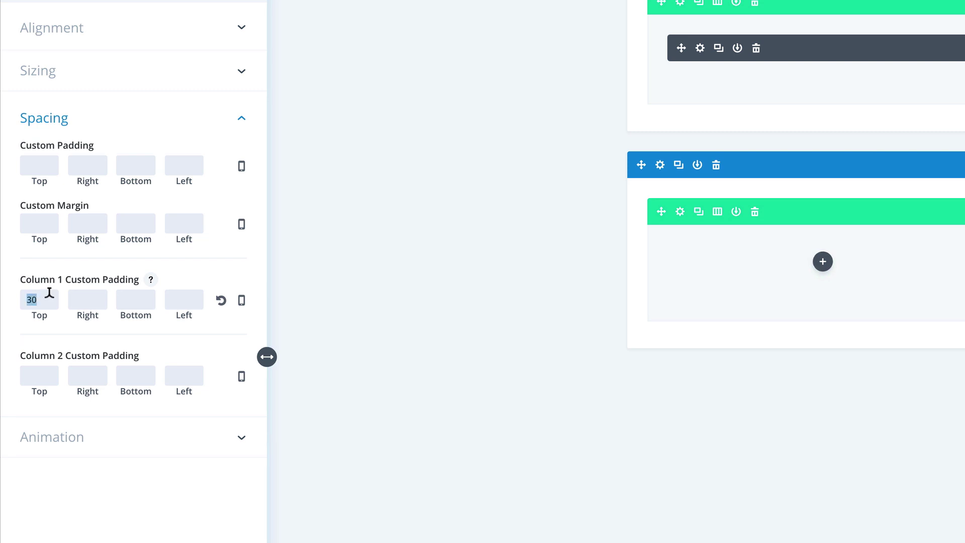
{"action": "left_click", "coordinate": [91, 299]}
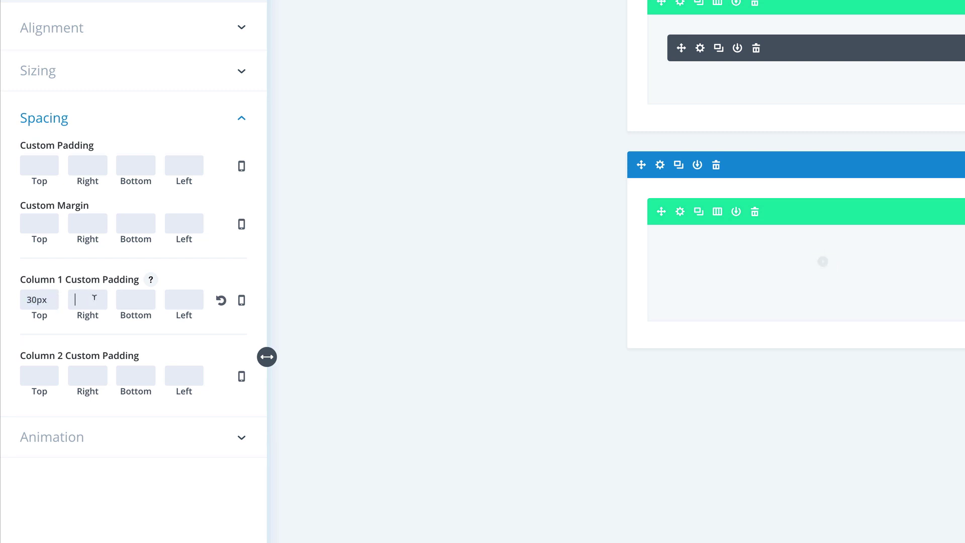
{"action": "type", "text": "30"}
{"action": "left_click", "coordinate": [191, 297]}
{"action": "type", "text": "30"}
- Set the row's Column 2 custom padding to 30px on the top, right and left sides
{"action": "left_click", "coordinate": [44, 371]}
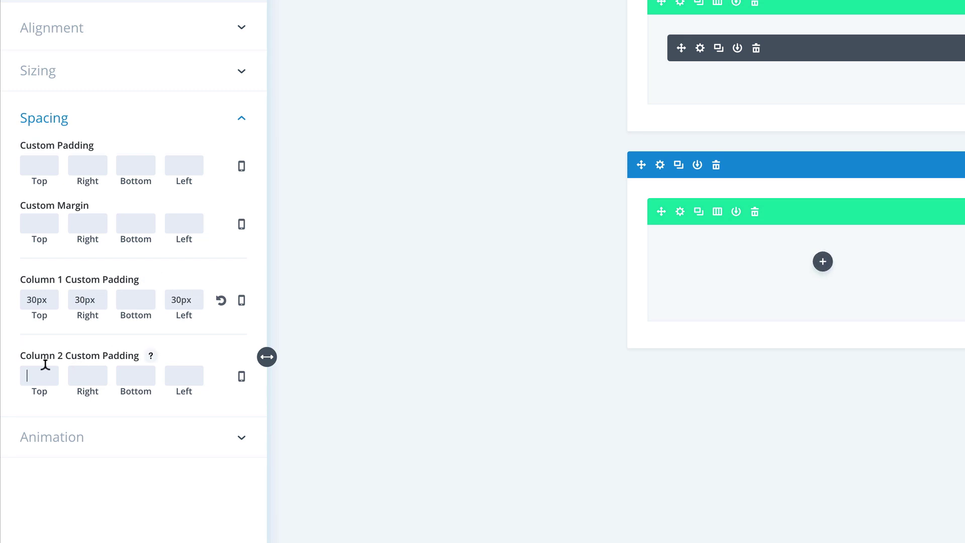
{"action": "type", "text": "30"}
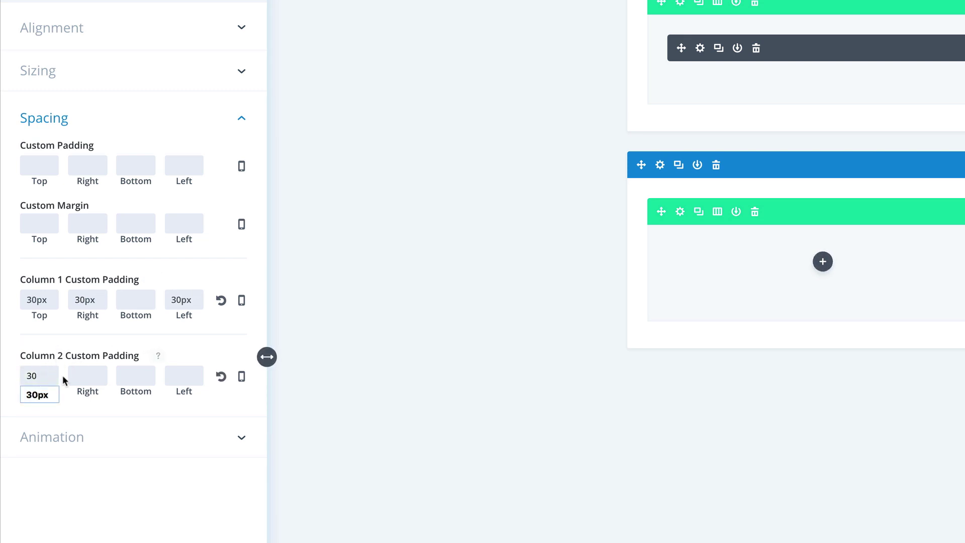
{"action": "left_click", "coordinate": [87, 366]}
{"action": "type", "text": "30"}
{"action": "left_click", "coordinate": [179, 368]}
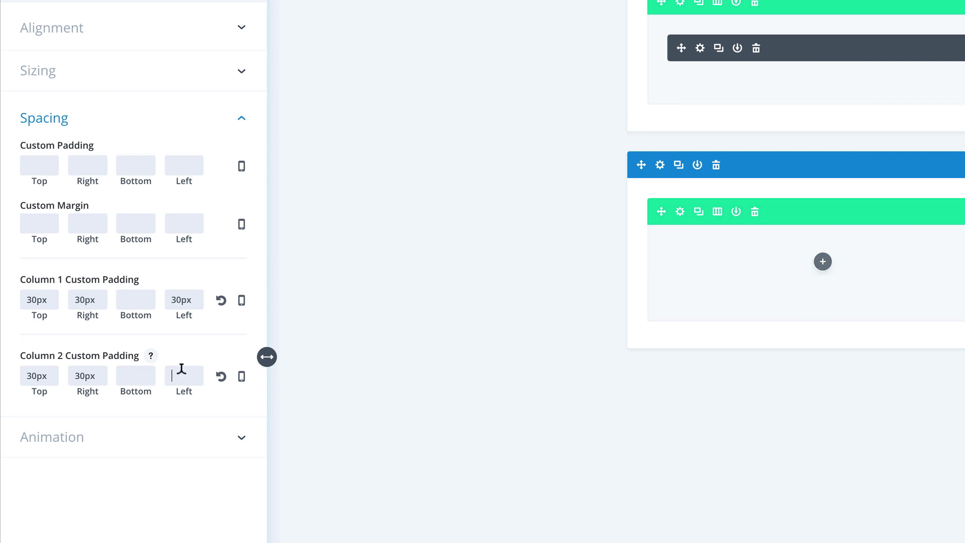
{"action": "type", "text": "30"}
{"action": "left_click", "coordinate": [261, 536]}
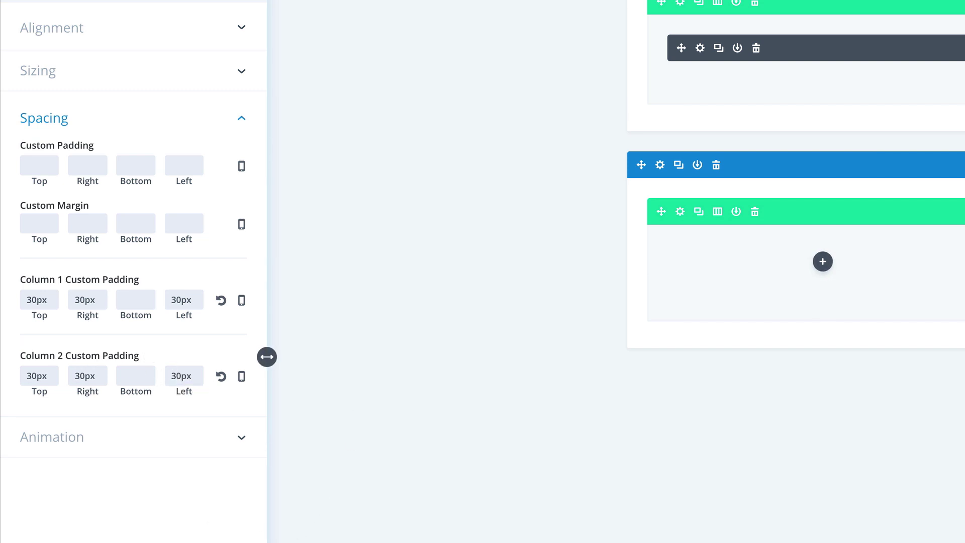
- Add Main Element CSS to the row: position fixed, top and left 50%, z-index 1000, border 2px solid #0c71c3, border-radius 8px; save the row settings
{"action": "left_click", "coordinate": [168, 74]}
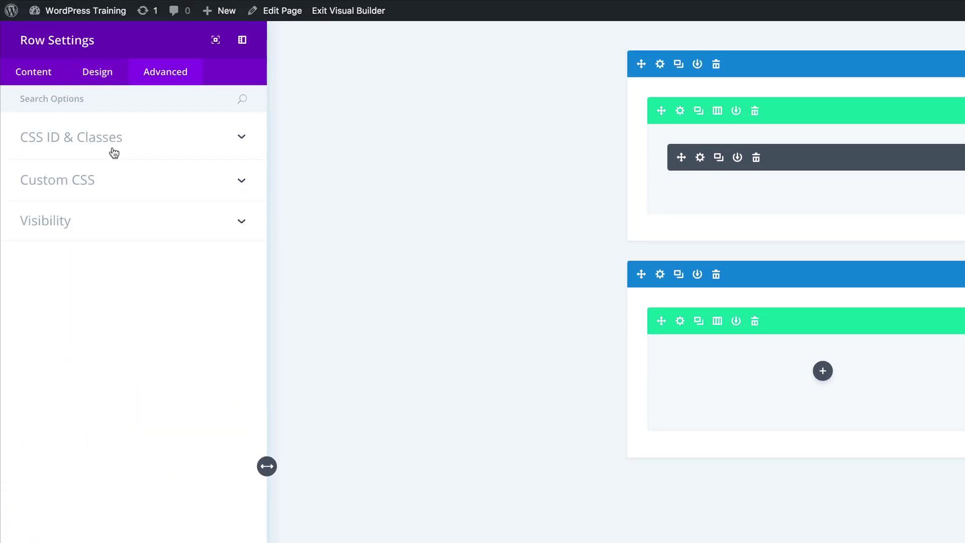
{"action": "left_click", "coordinate": [86, 181]}
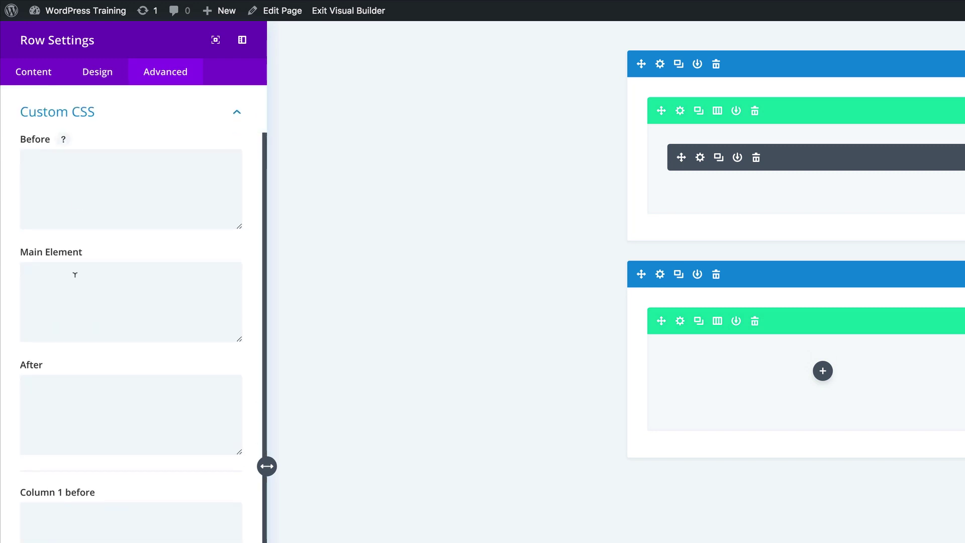
{"action": "left_click", "coordinate": [62, 274]}
{"action": "type", "text": "position: fixed; top: 50%; left: 50%; z-index: 1000; border: 2px solid #0c71c3; border-radius: 8px;"}
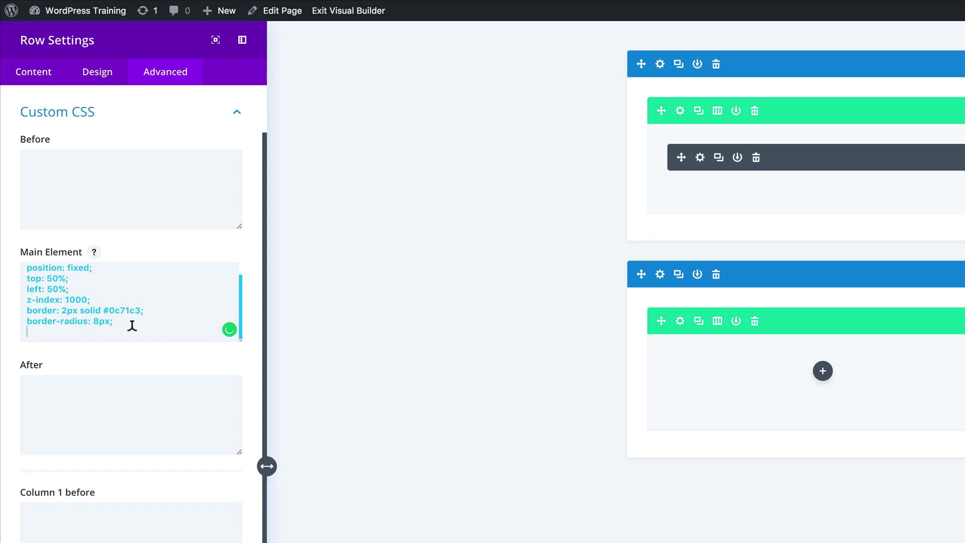
{"action": "scroll", "coordinate": [131, 326], "scroll_direction": "down", "scroll_amount": 8}
{"action": "left_click", "coordinate": [239, 521]}
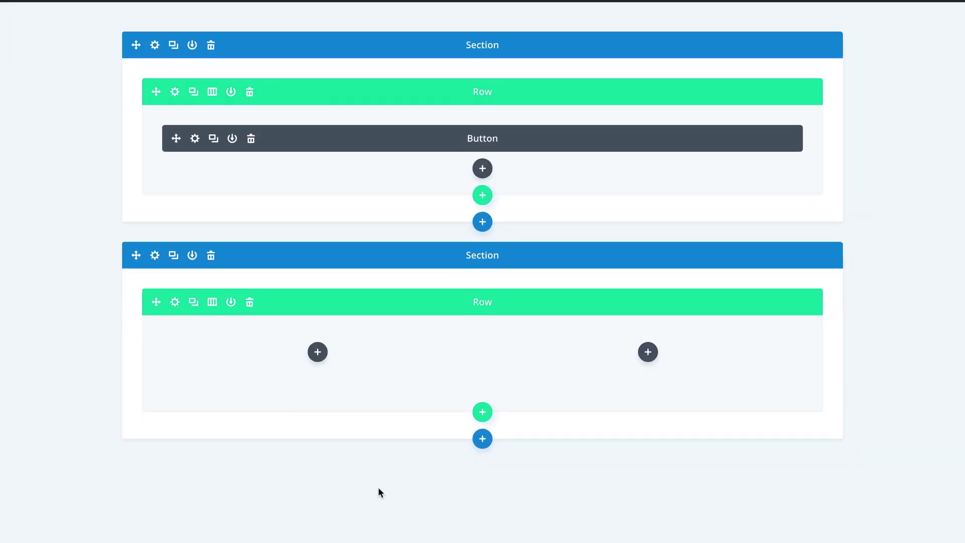
- Insert a Text module in the popup row's first column and fill its content with the Lorem ipsum placeholder paragraph
{"action": "left_click", "coordinate": [317, 352]}
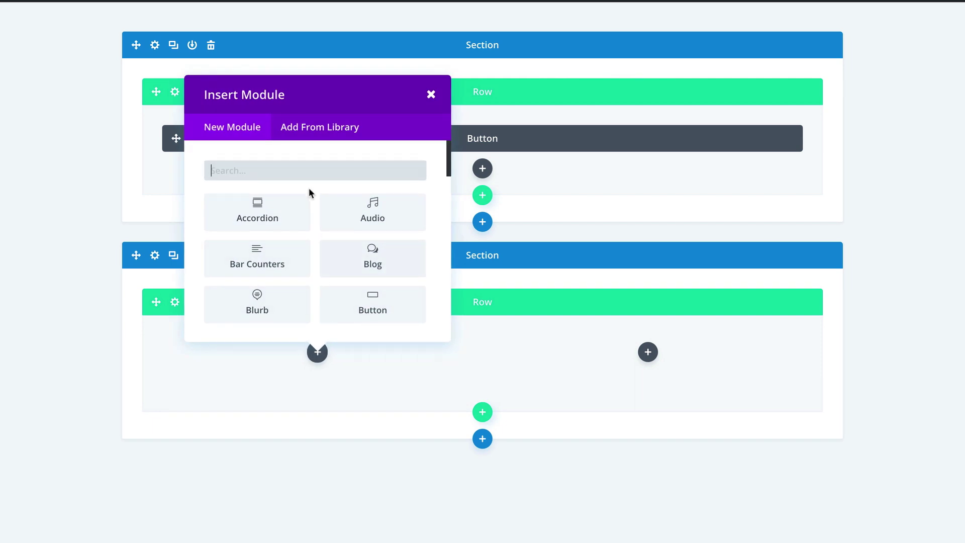
{"action": "type", "text": "text"}
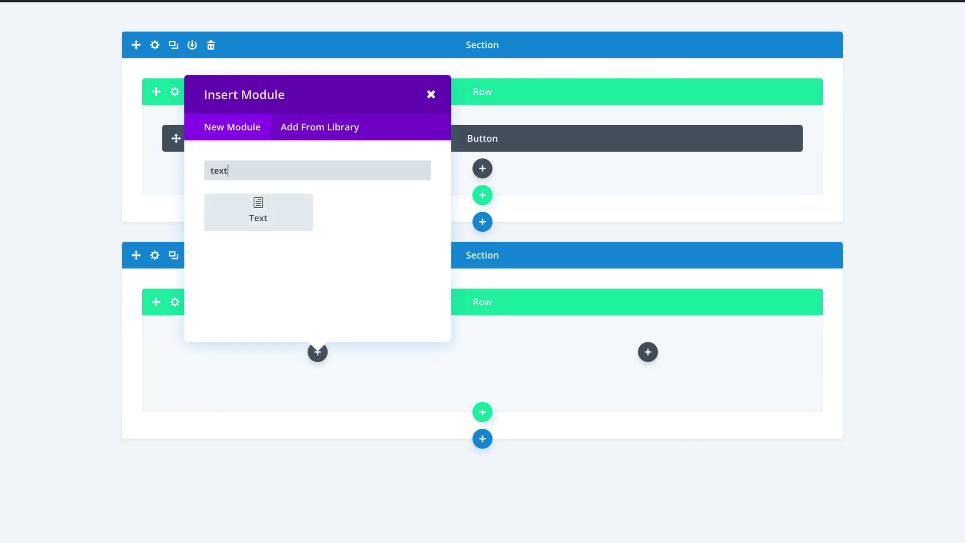
{"action": "left_click", "coordinate": [259, 211]}
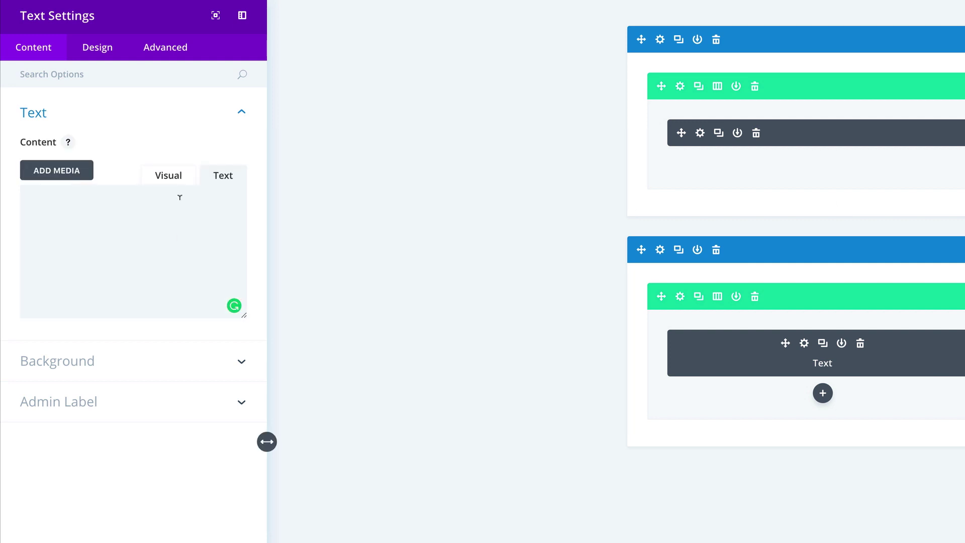
{"action": "type", "text": "Lorem ipsum dolor sit amet, consectetuer adipiscing elit. Donec odio. Quisque volutpat mattis eros. Nullam malesuada erat ut turpis. Suspendisse urna nibh, viverra non, semper suscipit, posuere a, pede."}
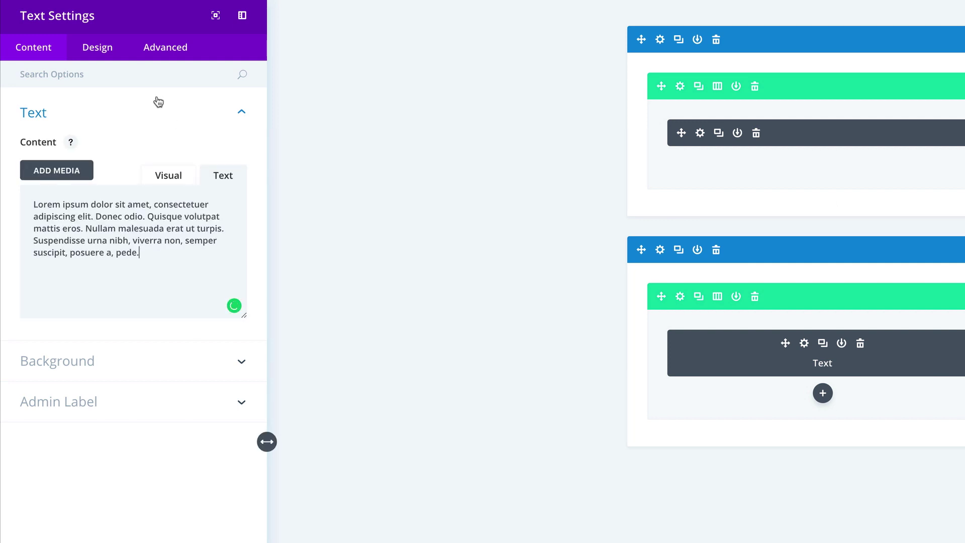
- Set the Text module's font to bold Lobster with centered text orientation
{"action": "left_click", "coordinate": [101, 47]}
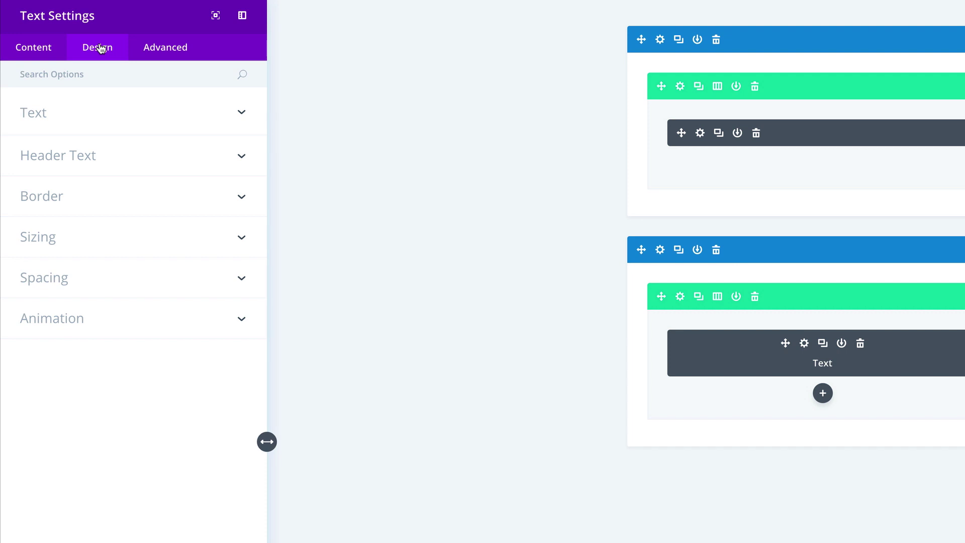
{"action": "left_click", "coordinate": [77, 118]}
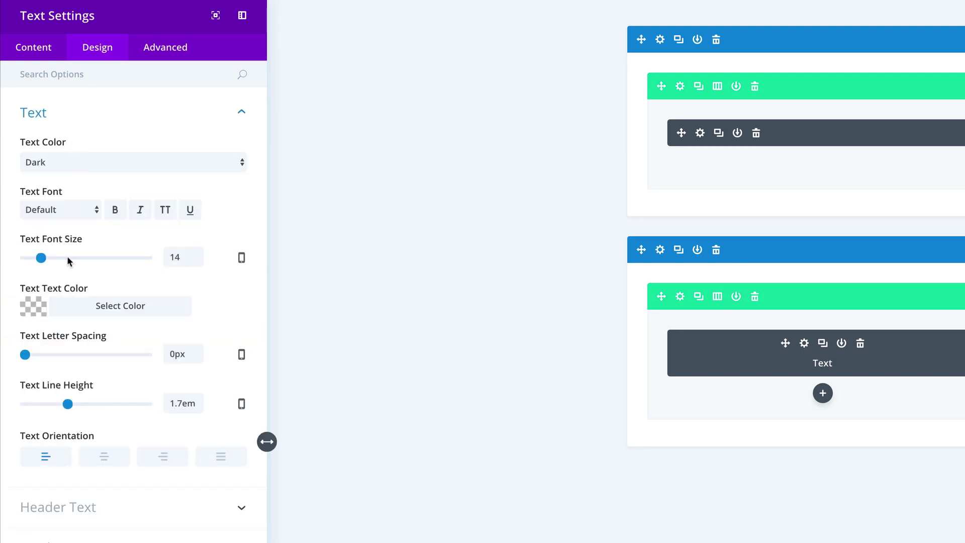
{"action": "left_click", "coordinate": [68, 211]}
{"action": "scroll", "coordinate": [75, 226], "scroll_direction": "down", "scroll_amount": 5}
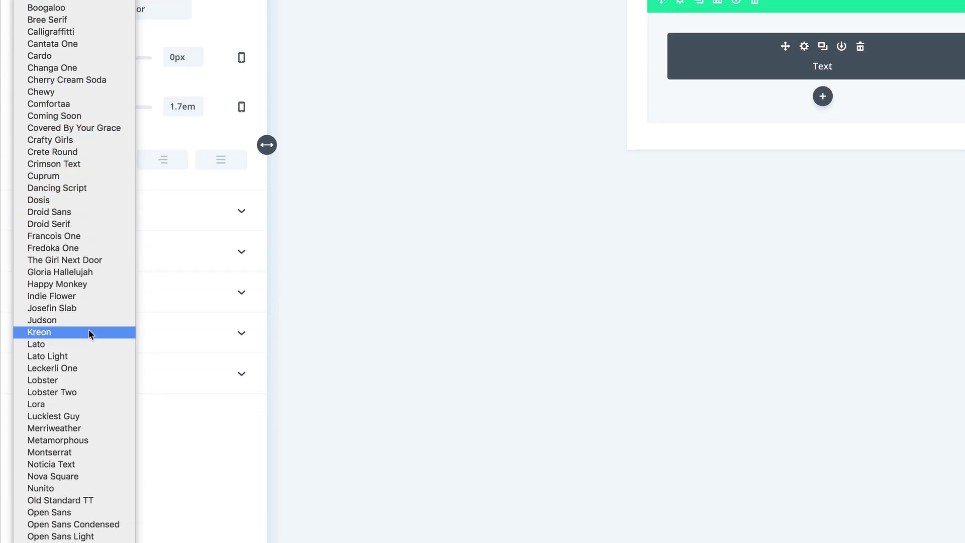
{"action": "left_click", "coordinate": [81, 375]}
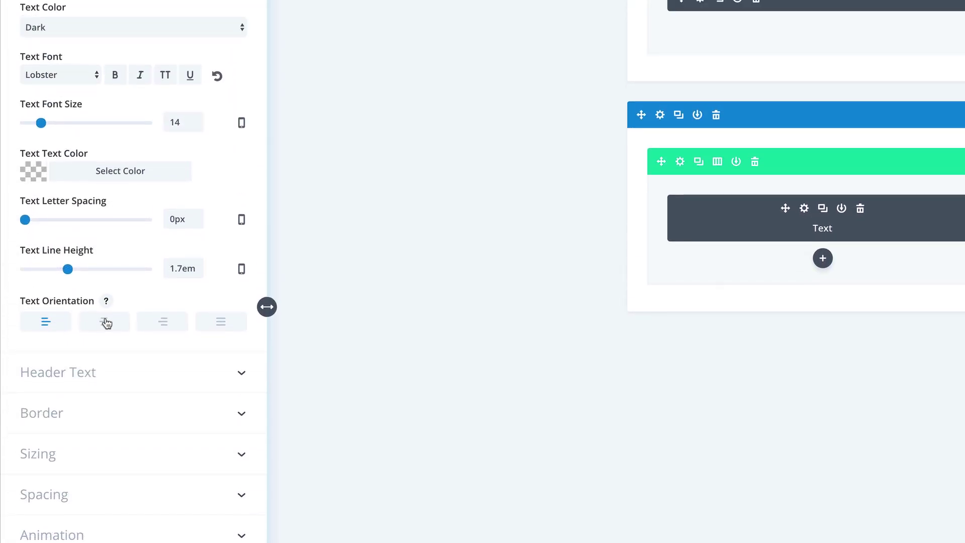
{"action": "left_click", "coordinate": [104, 301]}
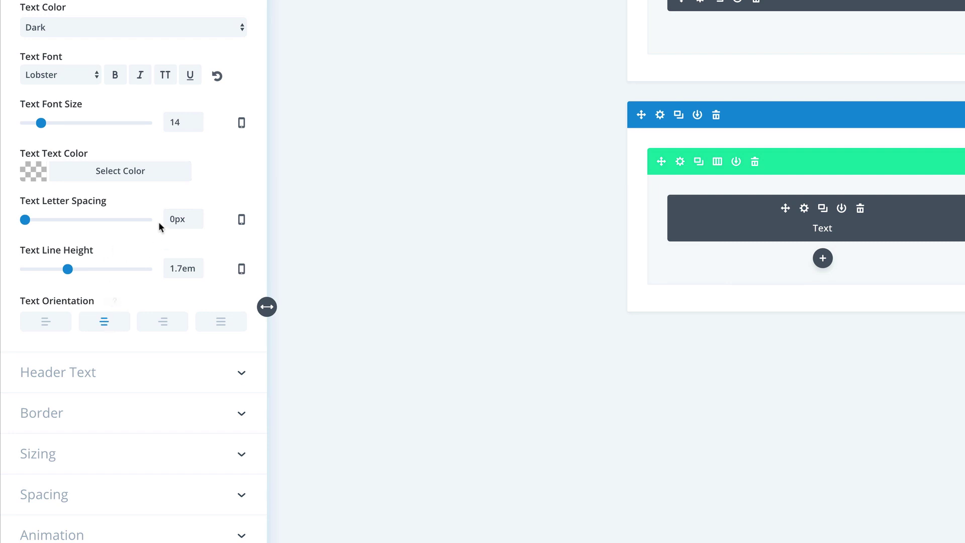
{"action": "left_click", "coordinate": [118, 76]}
- Set the module's text font size to 37px and its text color to #002282
{"action": "left_click_drag", "start_coordinate": [186, 122], "coordinate": [157, 128]}
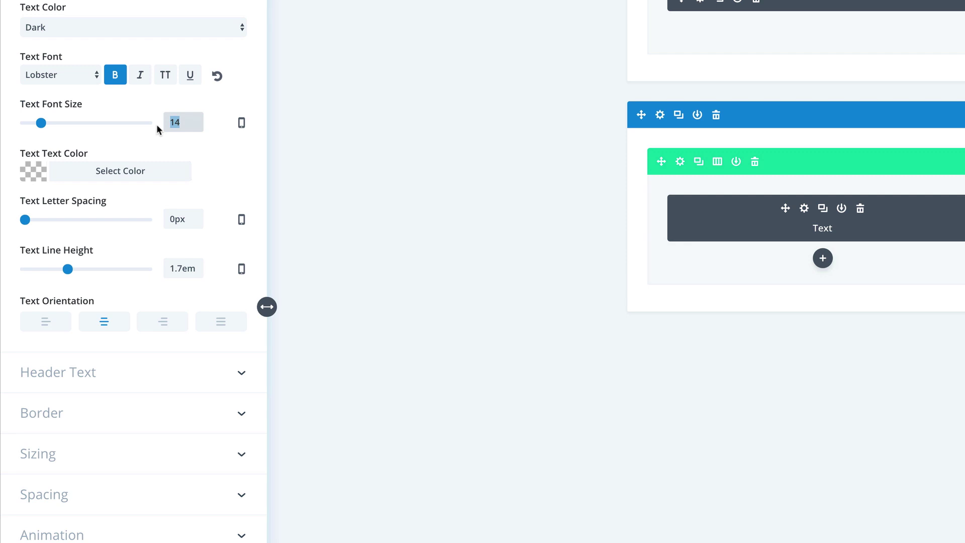
{"action": "type", "text": "37"}
{"action": "left_click", "coordinate": [34, 177]}
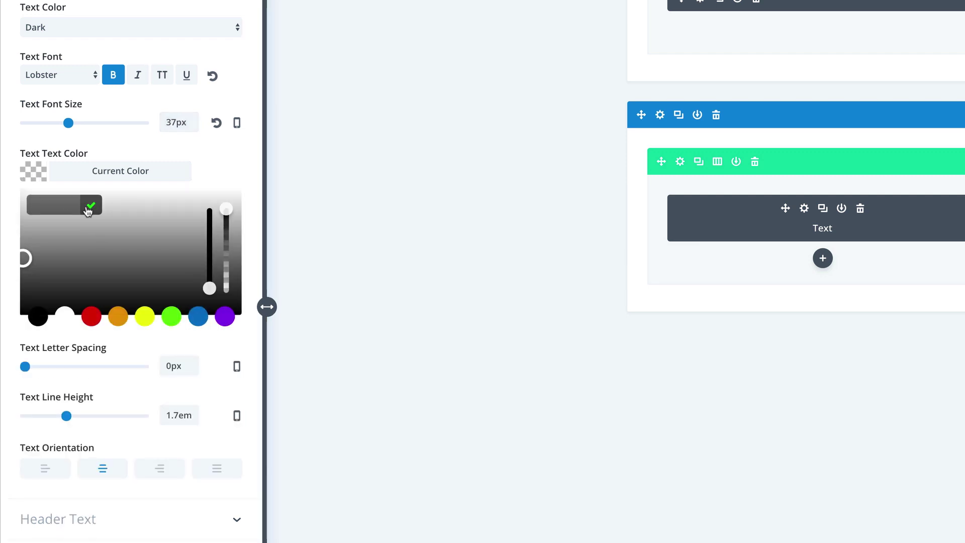
{"action": "type", "text": "#002282"}
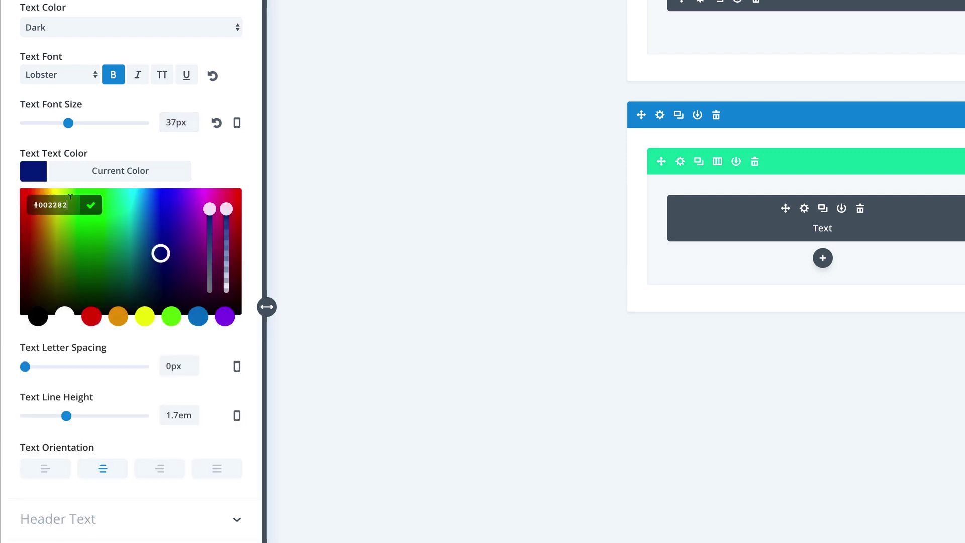
{"action": "left_click", "coordinate": [91, 204]}
{"action": "scroll", "coordinate": [159, 196], "scroll_direction": "down", "scroll_amount": 4}
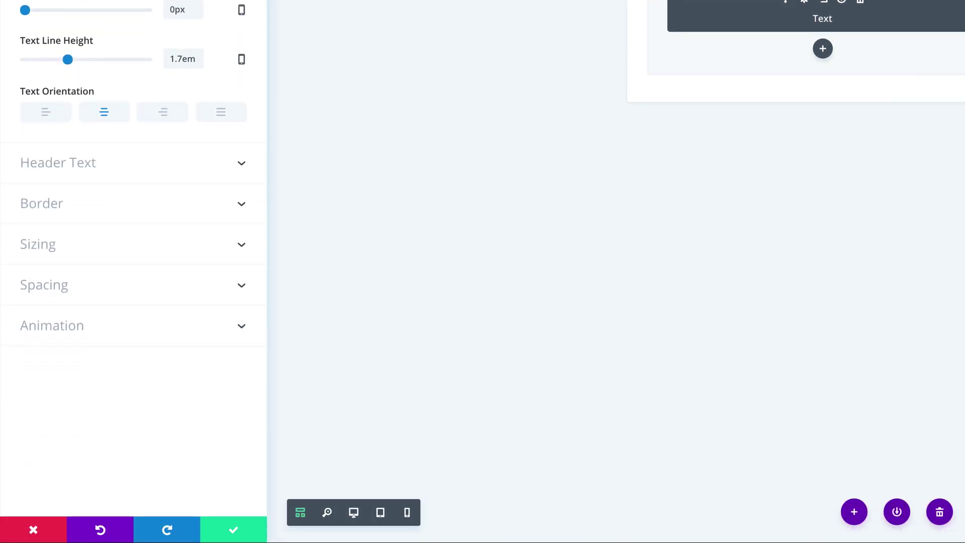
- Save the Text module's settings, duplicate the module and move the copy into the popup row's second column
{"action": "left_click", "coordinate": [233, 531]}
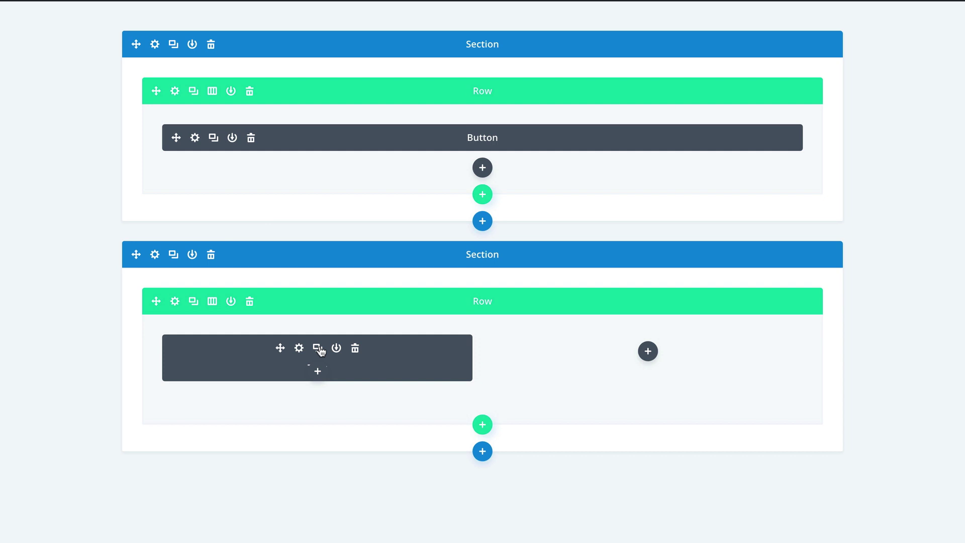
{"action": "left_click", "coordinate": [317, 348]}
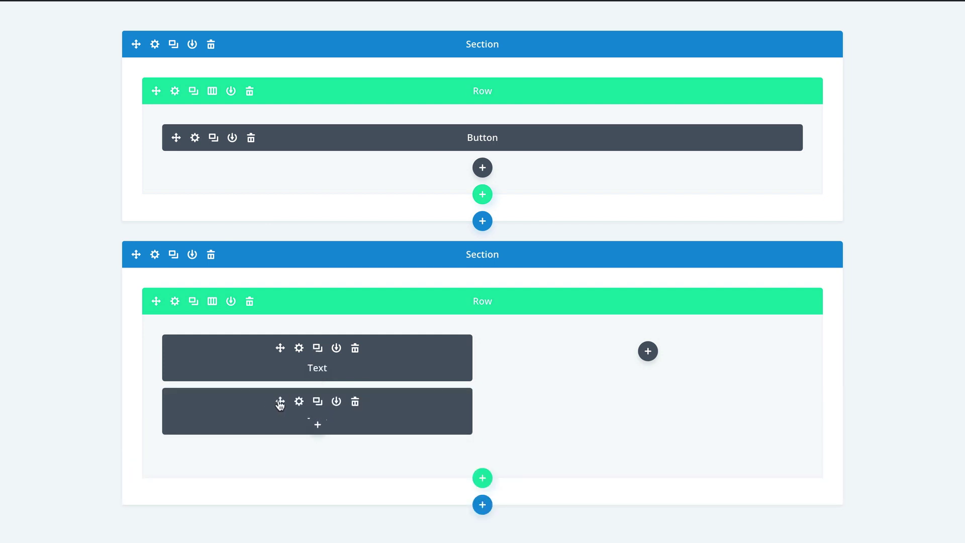
{"action": "left_click_drag", "start_coordinate": [279, 401], "coordinate": [681, 349]}
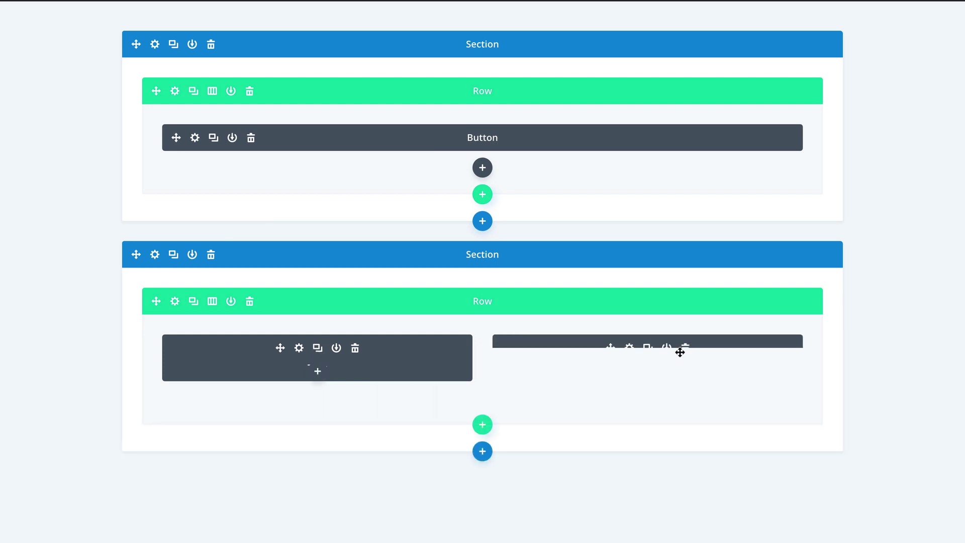
- Shorten the second-column Text module's content to "Lorem ipsum dolor sit amet, consectetuer adipiscing elit. Donec odio."
{"action": "left_click", "coordinate": [630, 348]}
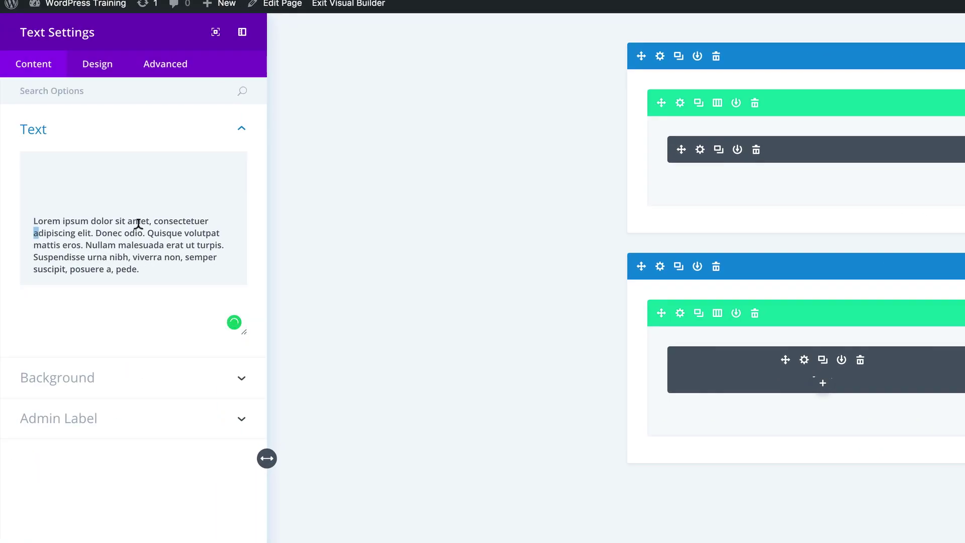
{"action": "left_click_drag", "start_coordinate": [146, 233], "coordinate": [140, 270]}
{"action": "key", "text": "BackSpace"}
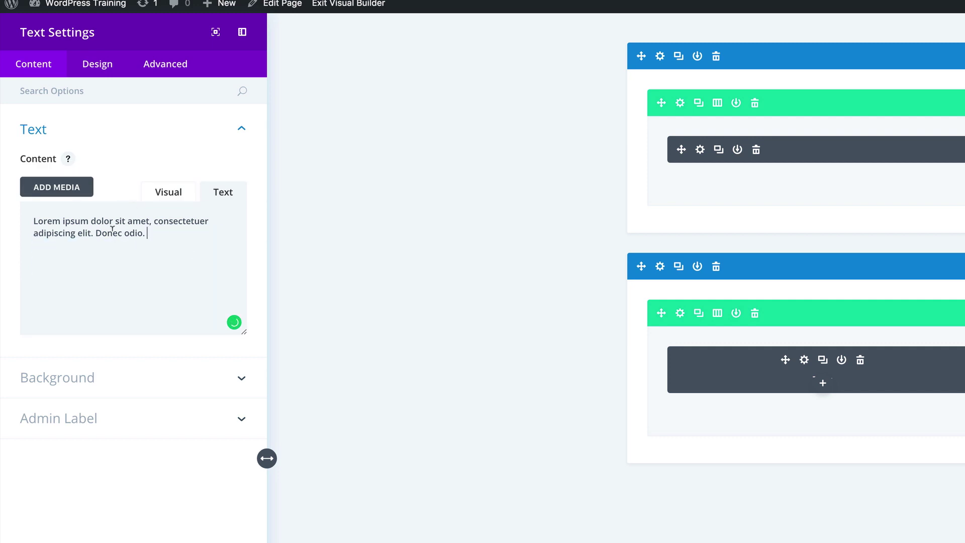
- Set the second-column Text module's font to Default with centered orientation and its text font size to 13, and save the module
{"action": "left_click", "coordinate": [101, 67]}
{"action": "left_click", "coordinate": [105, 136]}
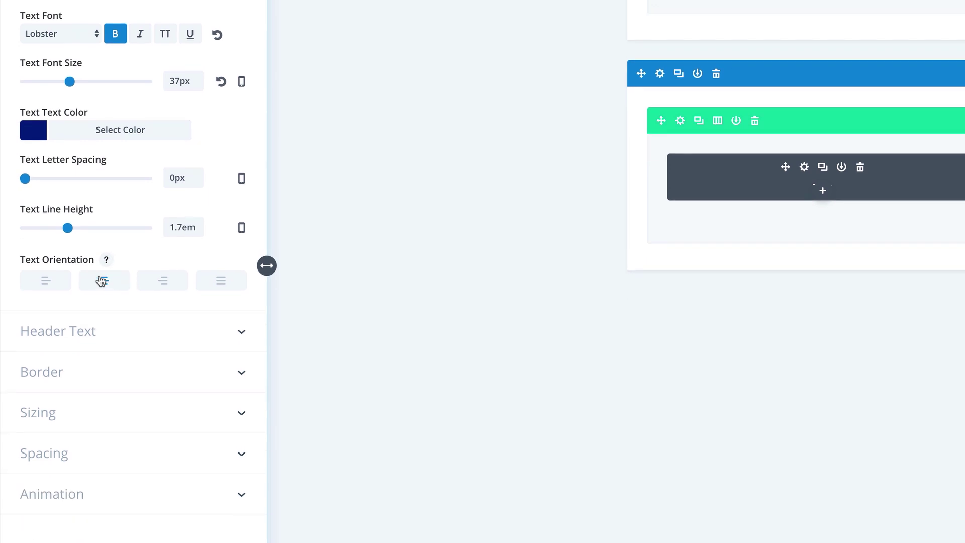
{"action": "left_click", "coordinate": [101, 280]}
{"action": "left_click", "coordinate": [85, 37]}
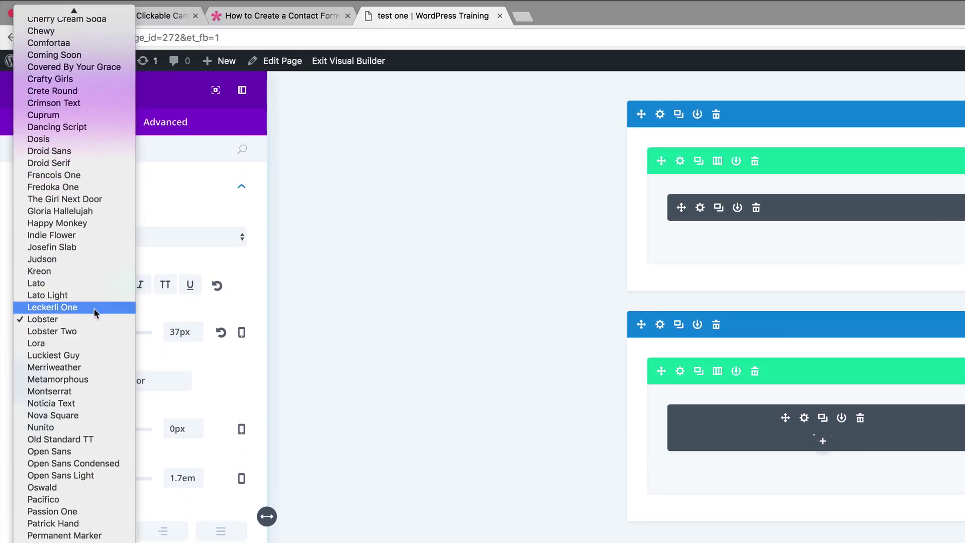
{"action": "scroll", "coordinate": [95, 312], "scroll_direction": "up", "scroll_amount": 5}
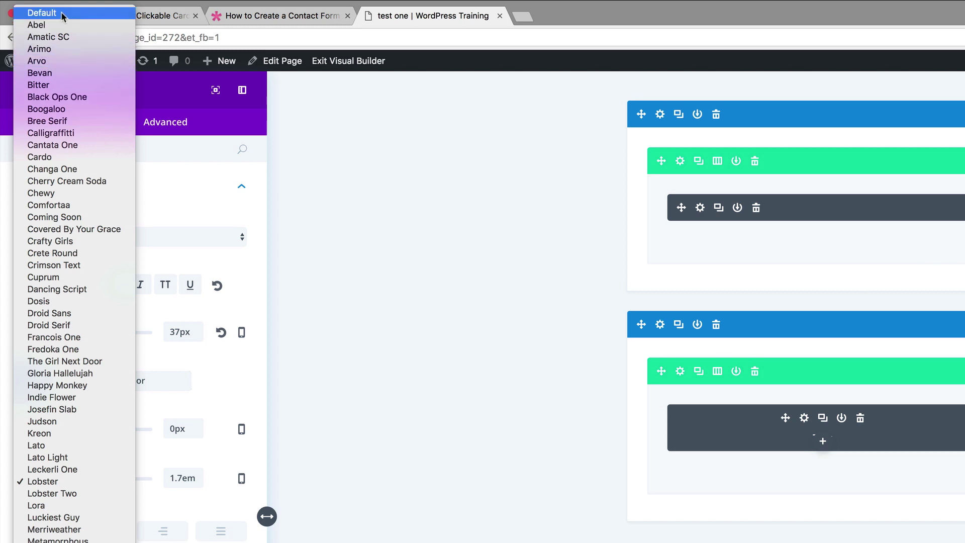
{"action": "key", "text": "Escape"}
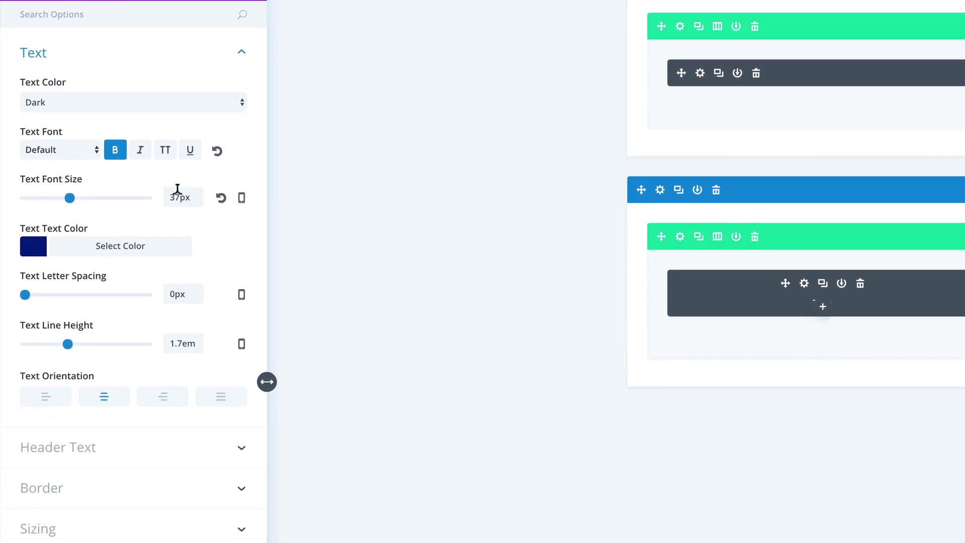
{"action": "left_click", "coordinate": [171, 332]}
{"action": "type", "text": "13"}
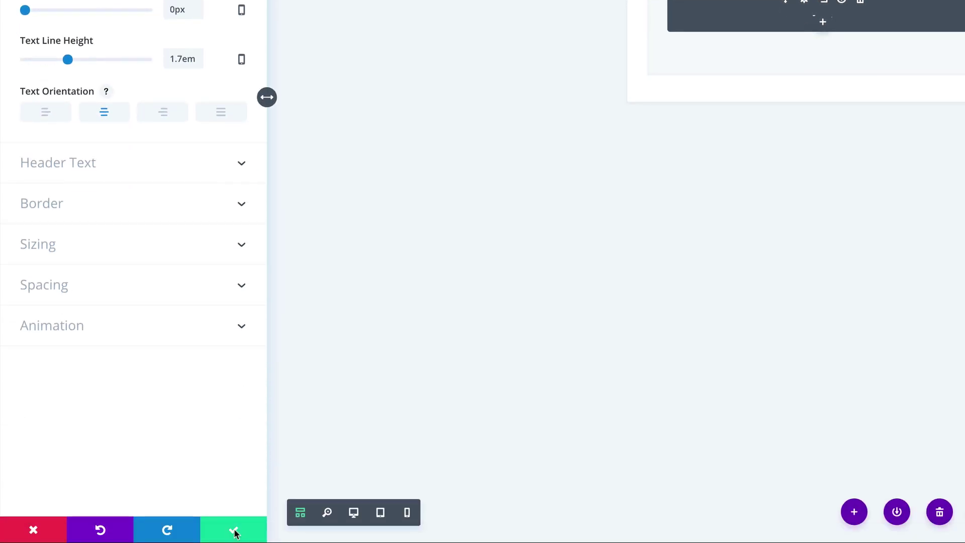
{"action": "left_click", "coordinate": [235, 532]}
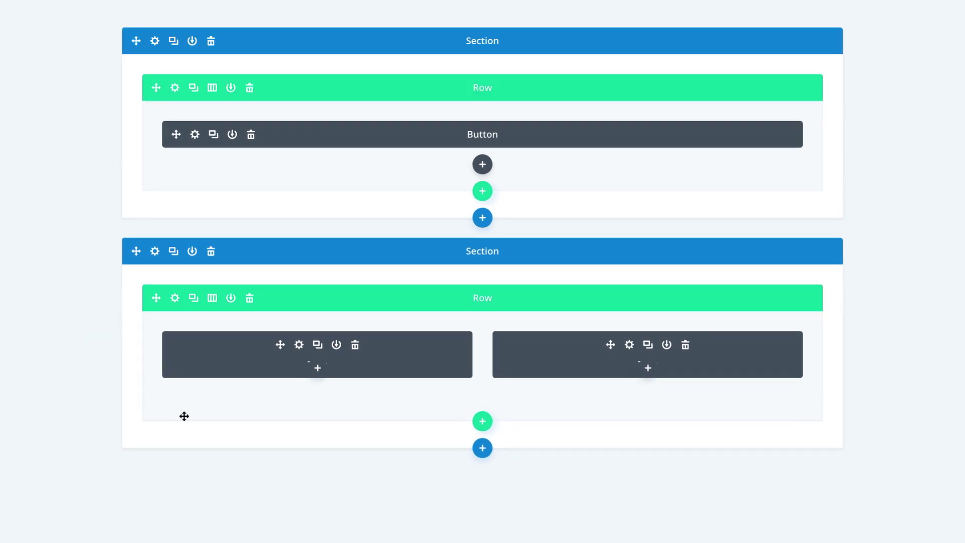
- Insert a Social Media Follow module below the Text module in the popup row's first column
{"action": "left_click", "coordinate": [318, 368]}
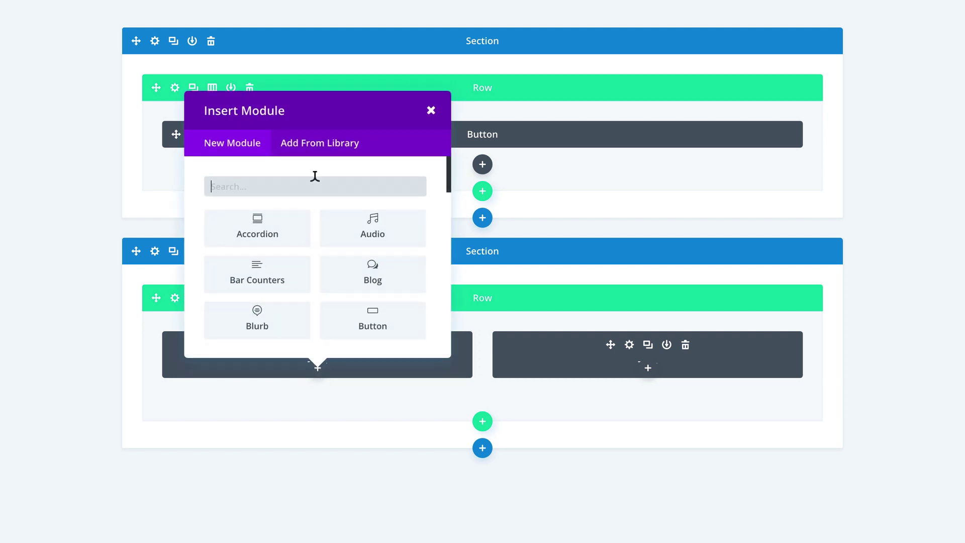
{"action": "type", "text": "soci"}
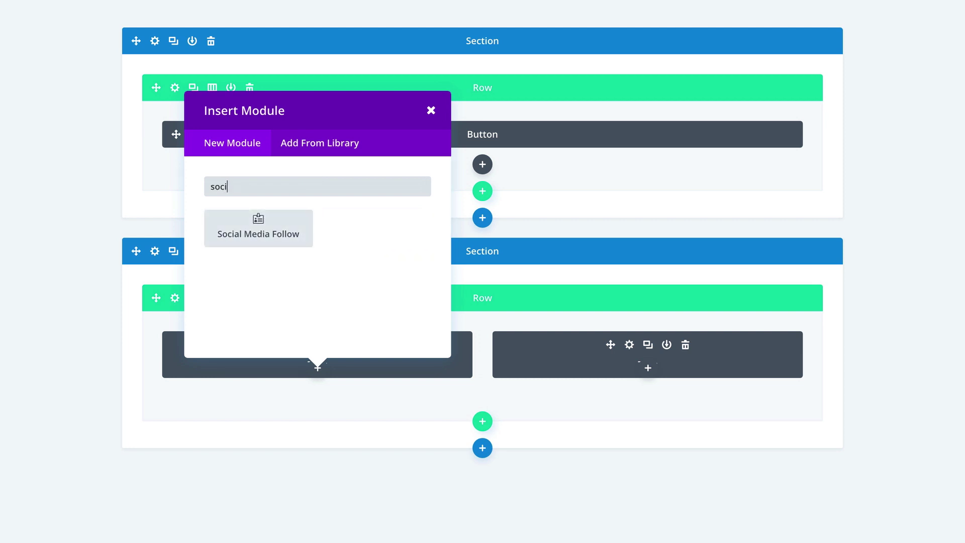
{"action": "left_click", "coordinate": [276, 229]}
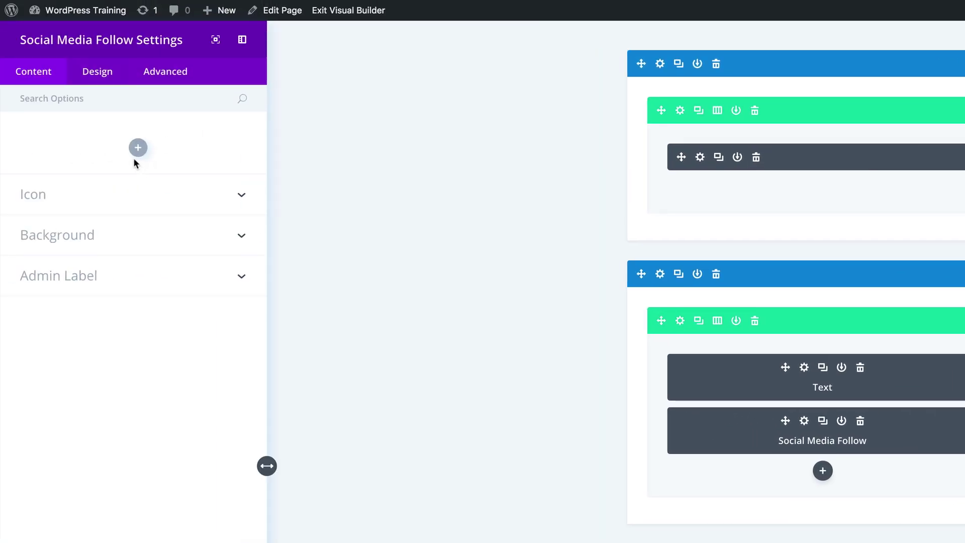
- Add Facebook as a social network in the module, keeping # as its account URL and its default background color
{"action": "left_click", "coordinate": [137, 148]}
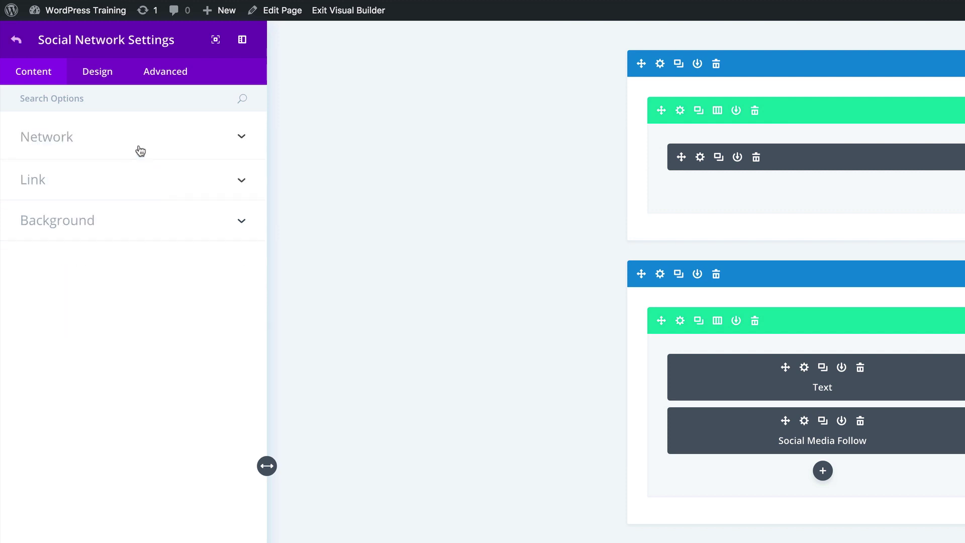
{"action": "left_click", "coordinate": [69, 140]}
{"action": "left_click", "coordinate": [70, 186]}
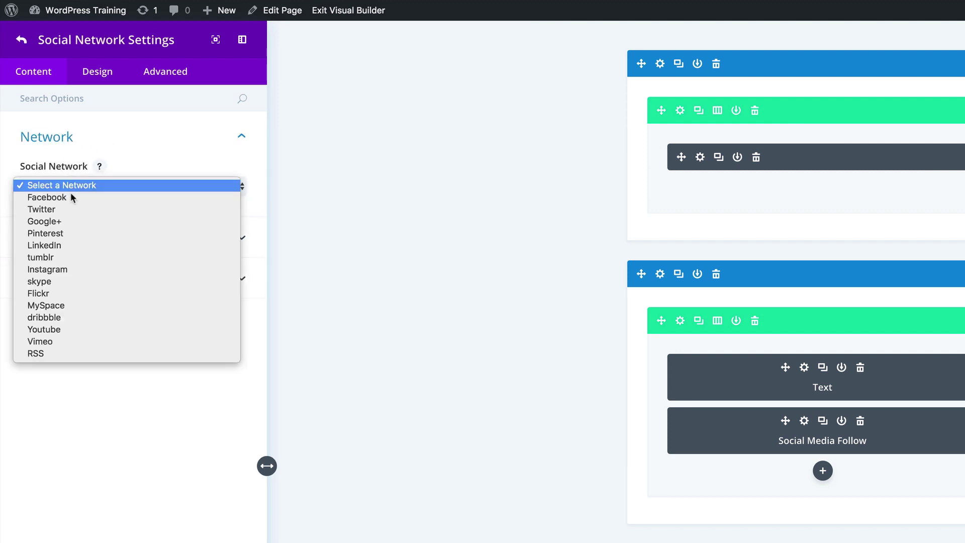
{"action": "left_click", "coordinate": [68, 197]}
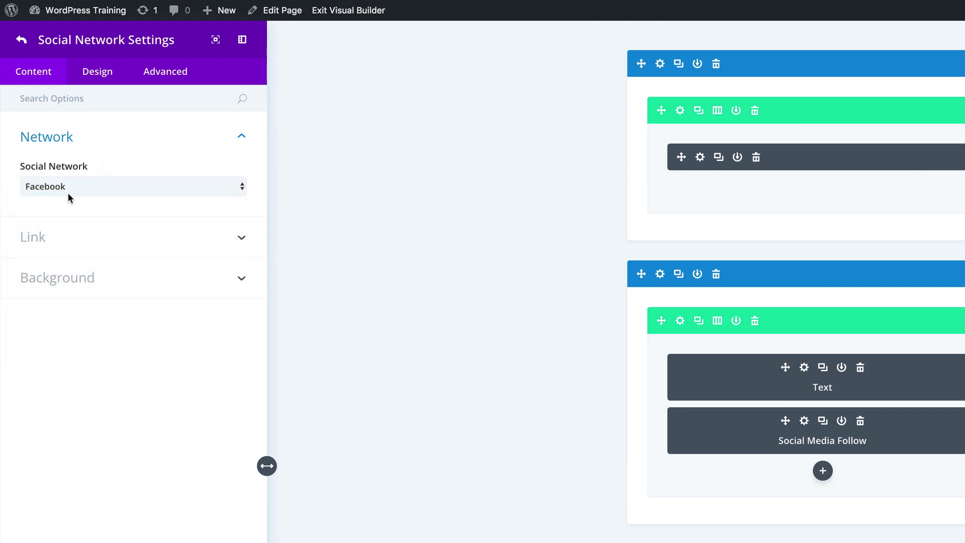
{"action": "left_click", "coordinate": [63, 235]}
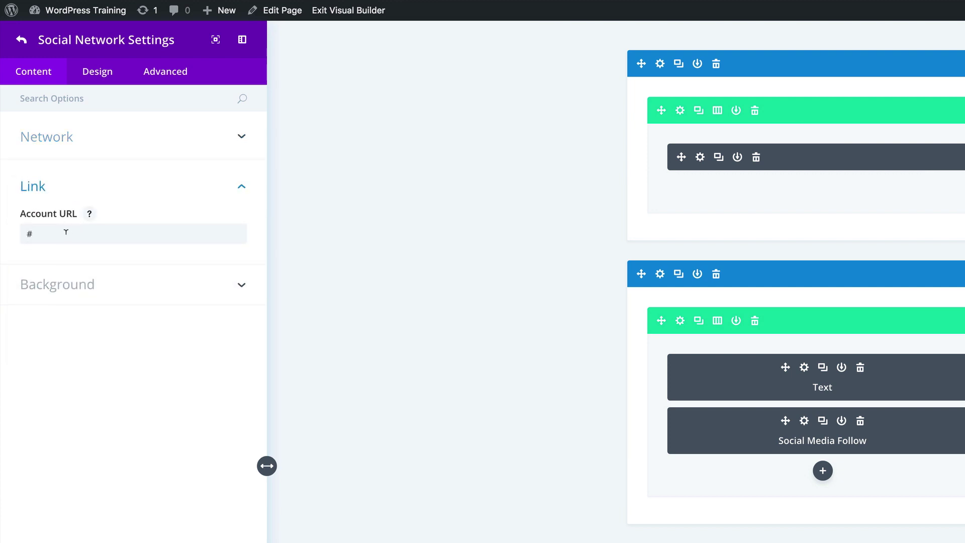
{"action": "left_click", "coordinate": [97, 284]}
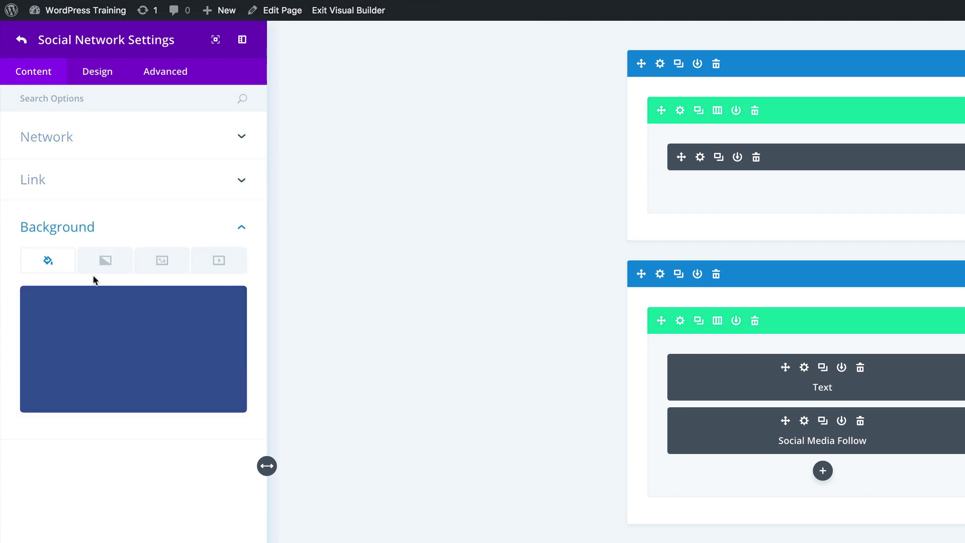
{"action": "left_click", "coordinate": [23, 42]}
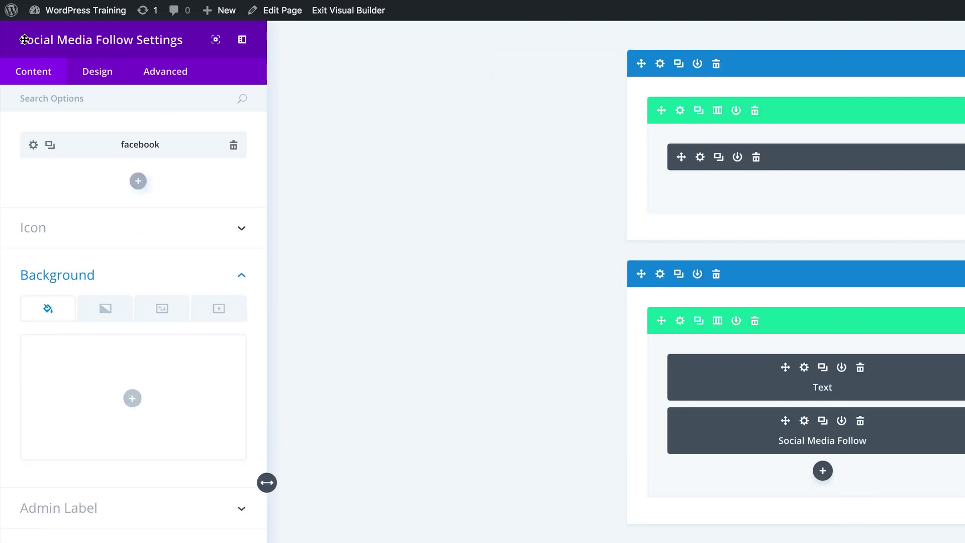
- Add Instagram as a second social network, keeping # as its account URL
{"action": "left_click", "coordinate": [137, 182]}
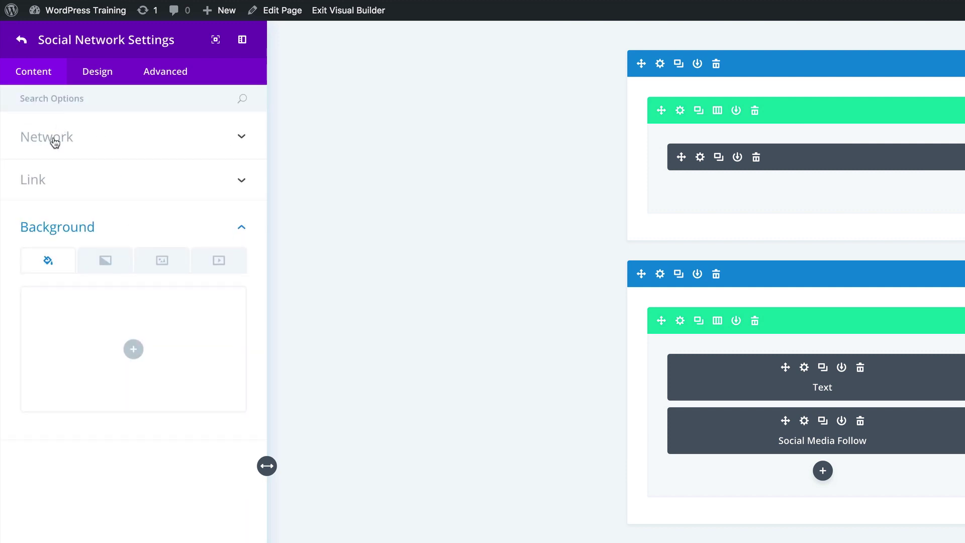
{"action": "left_click", "coordinate": [55, 143]}
{"action": "left_click", "coordinate": [72, 188]}
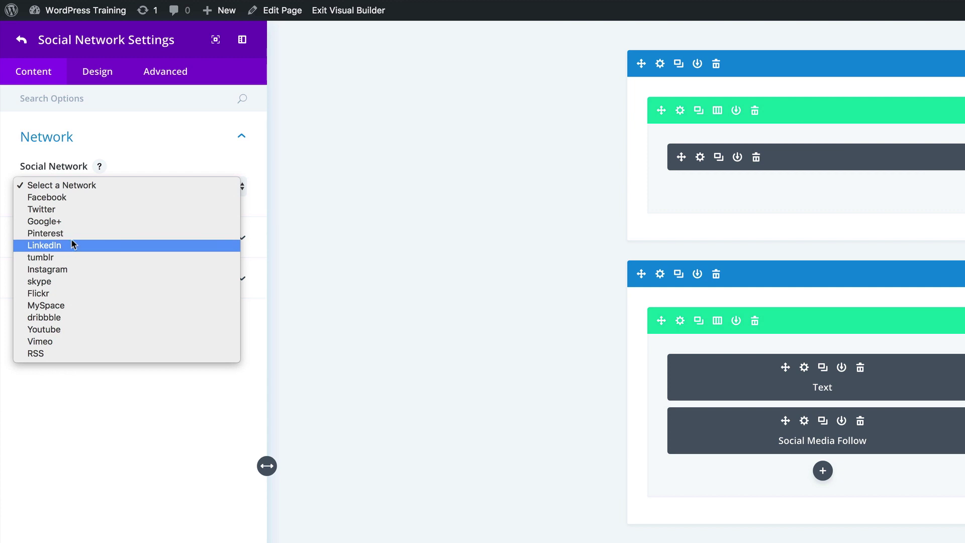
{"action": "left_click", "coordinate": [68, 270]}
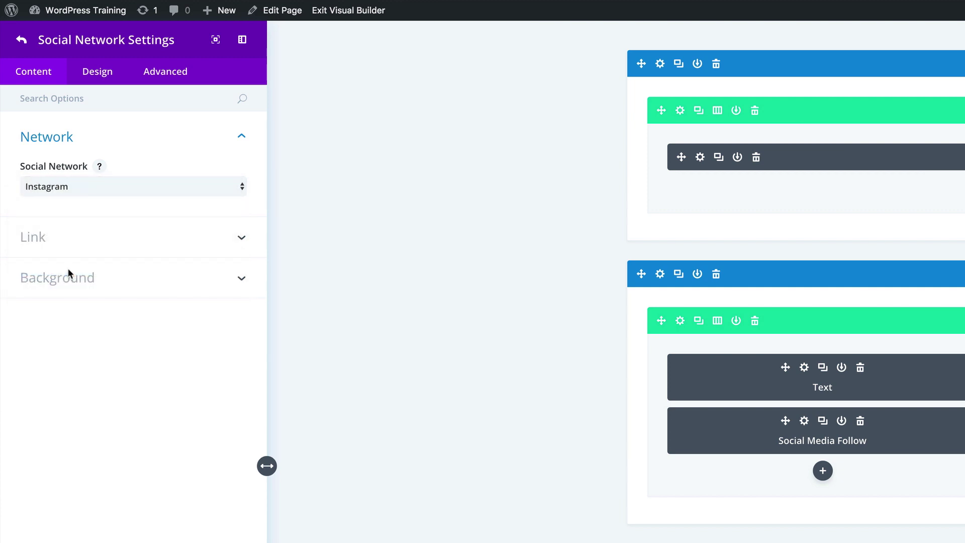
{"action": "left_click", "coordinate": [54, 241]}
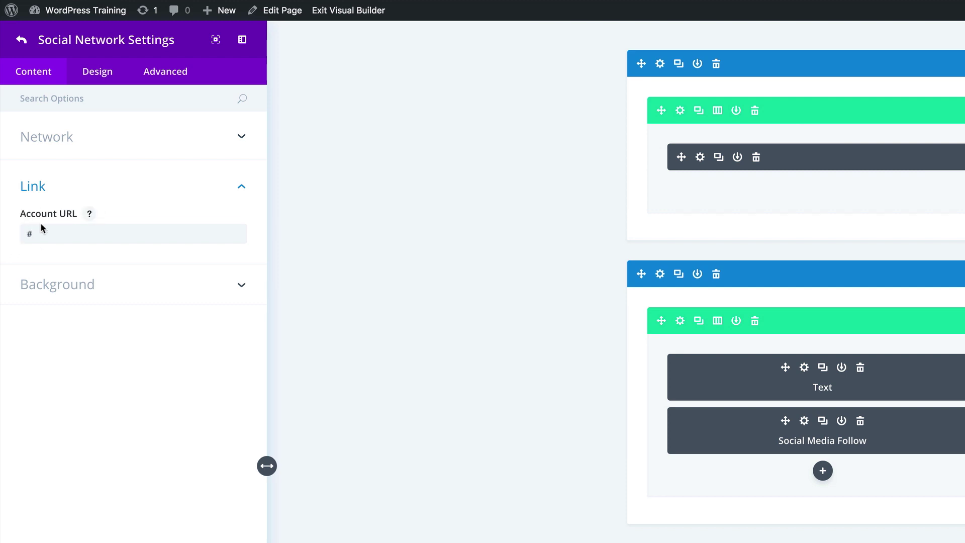
{"action": "left_click", "coordinate": [23, 42]}
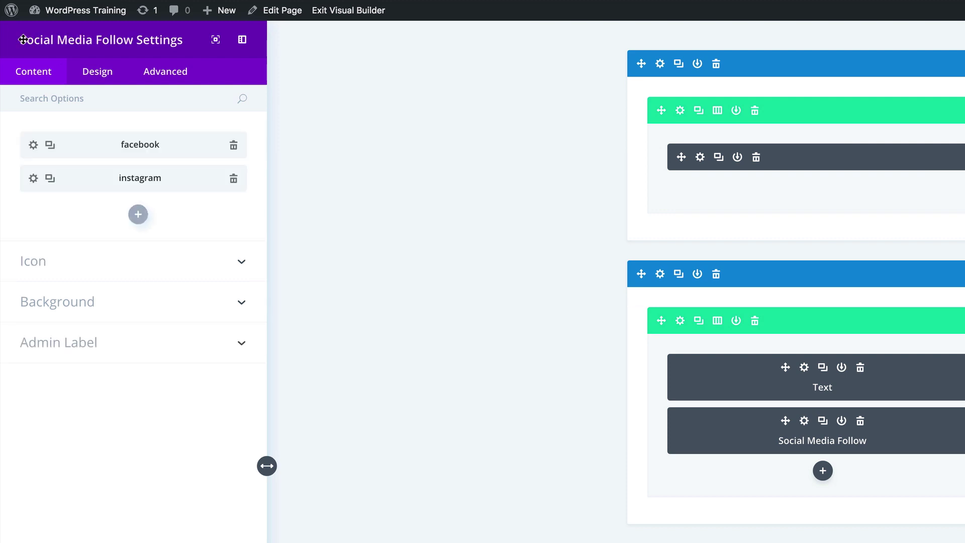
- Add Twitter as a third social network with # as its account URL, and reorder it between Facebook and Instagram
{"action": "left_click", "coordinate": [138, 216]}
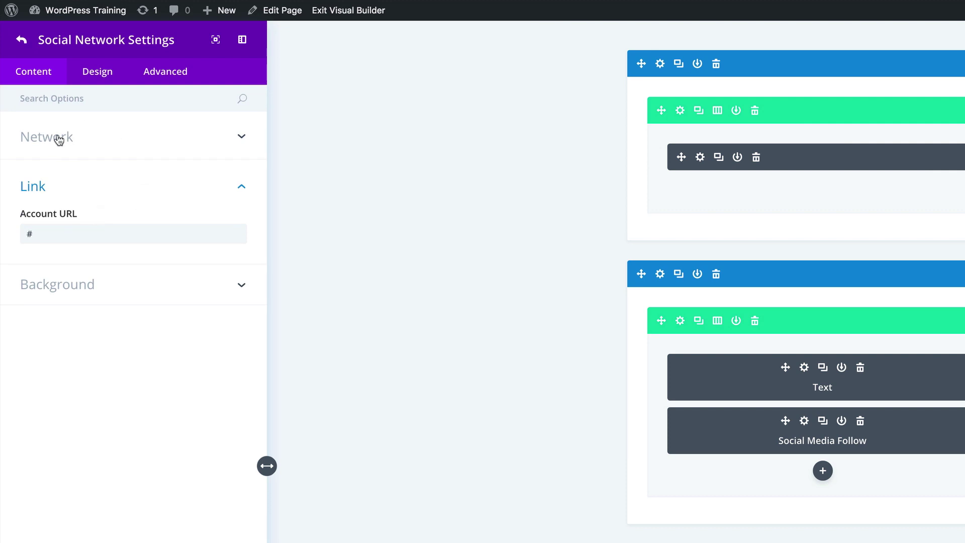
{"action": "left_click", "coordinate": [58, 140]}
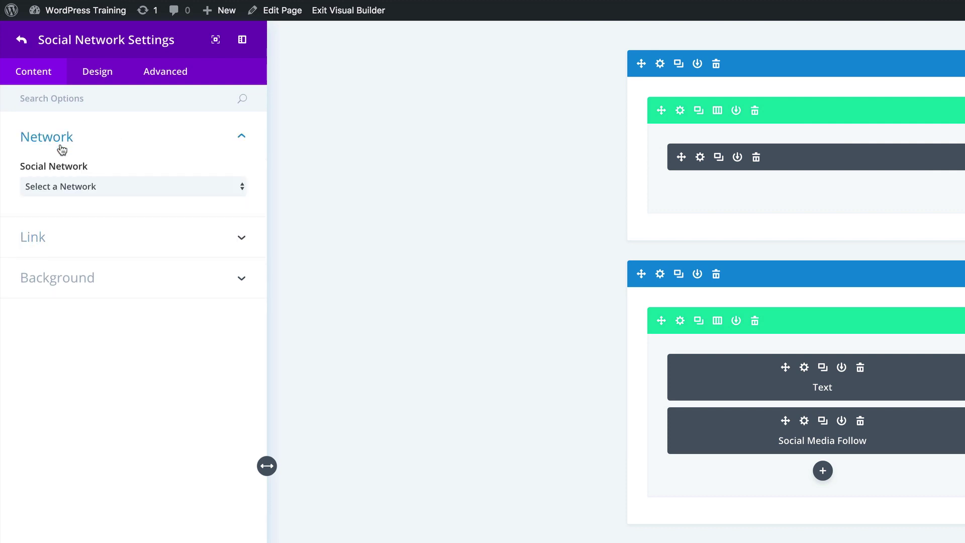
{"action": "left_click", "coordinate": [99, 186]}
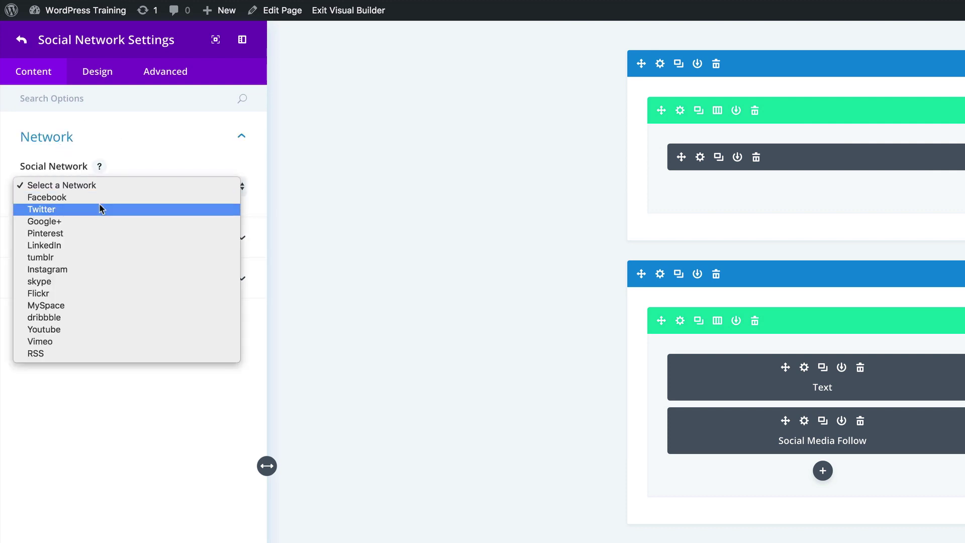
{"action": "left_click", "coordinate": [100, 208]}
{"action": "left_click", "coordinate": [56, 241]}
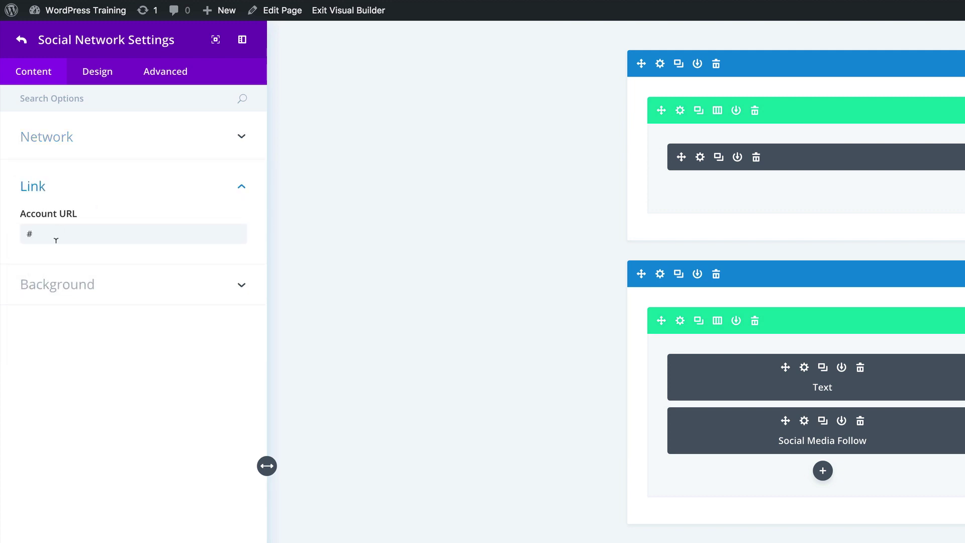
{"action": "left_click", "coordinate": [23, 41]}
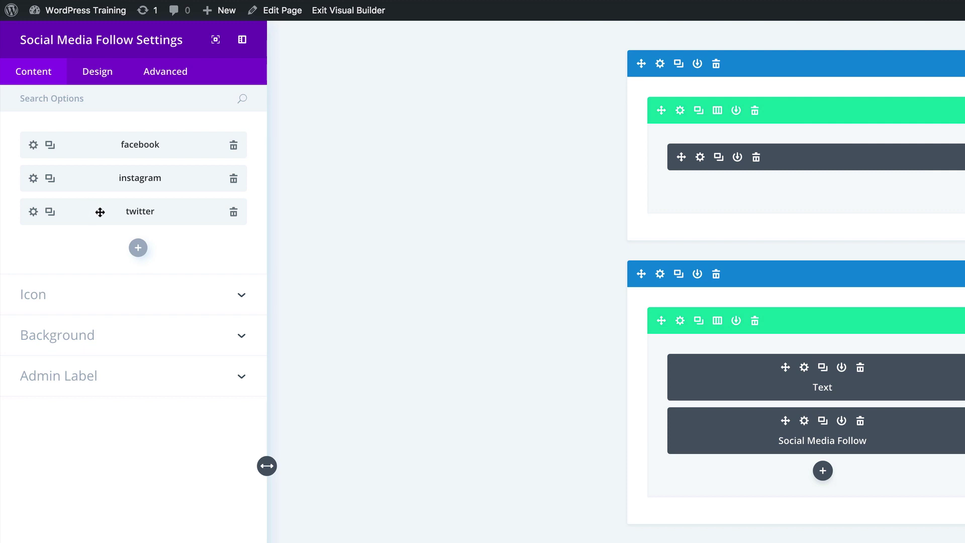
{"action": "left_click_drag", "start_coordinate": [100, 211], "coordinate": [101, 169]}
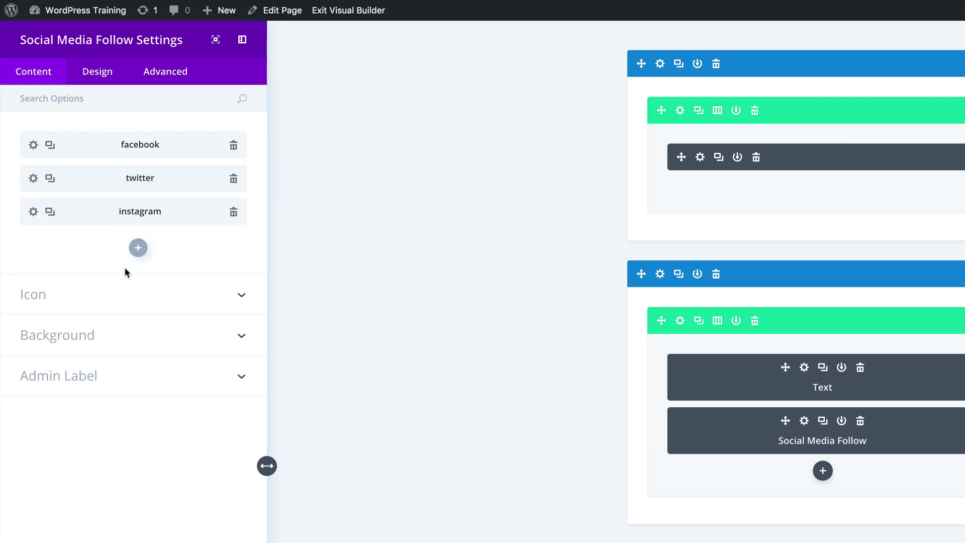
- Set the link shape of the social media icons to Circle
{"action": "left_click", "coordinate": [169, 300]}
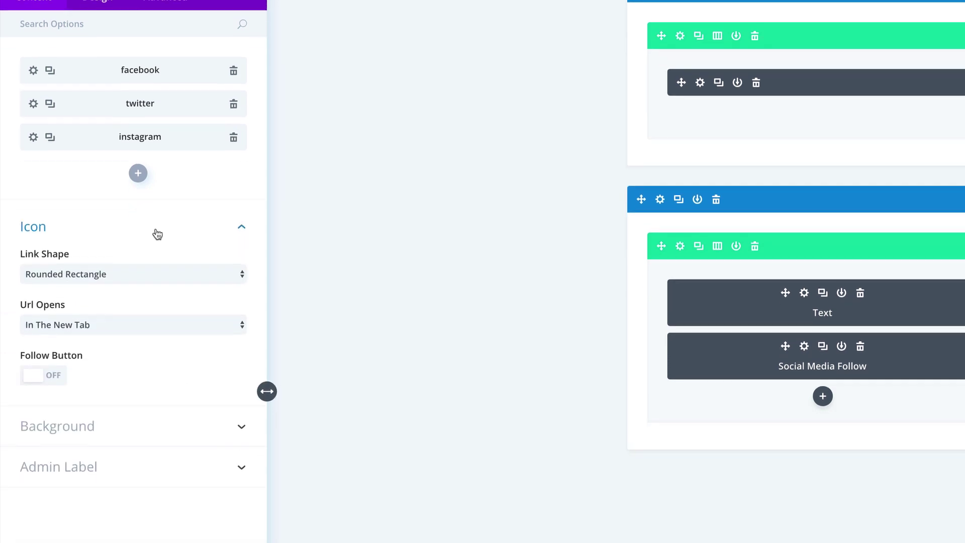
{"action": "left_click", "coordinate": [106, 189]}
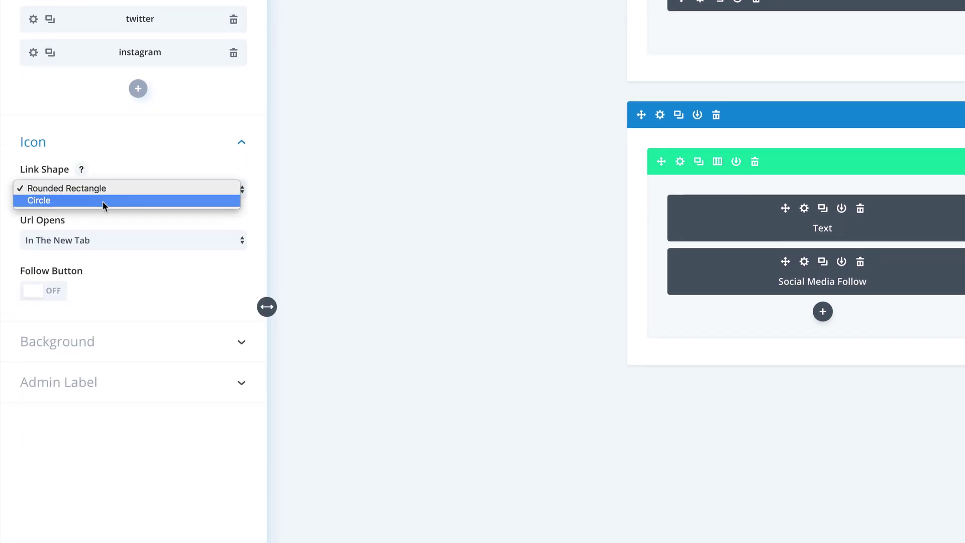
{"action": "left_click", "coordinate": [103, 201]}
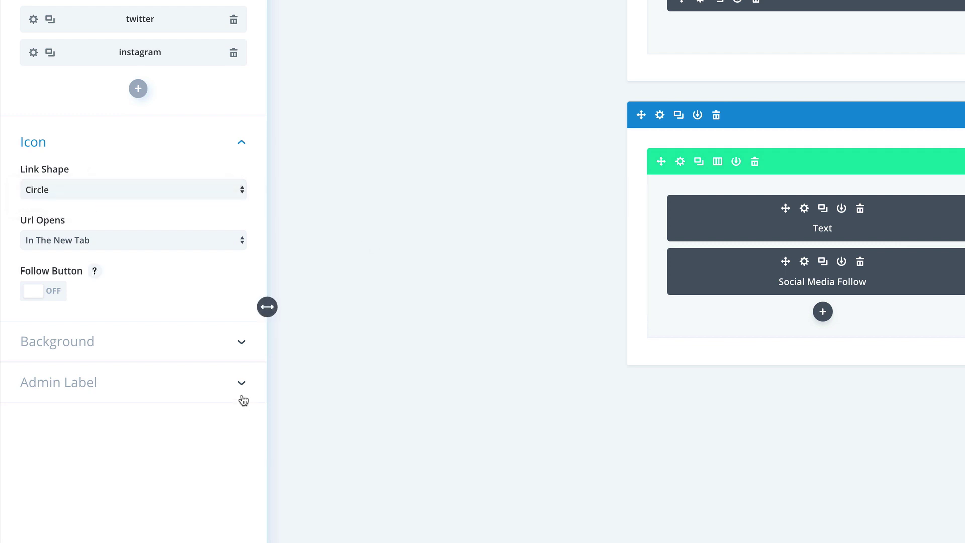
- Add the custom CSS "padding-left: 40%;" to the main element of the Social Media Follow module
{"action": "left_click", "coordinate": [176, 54]}
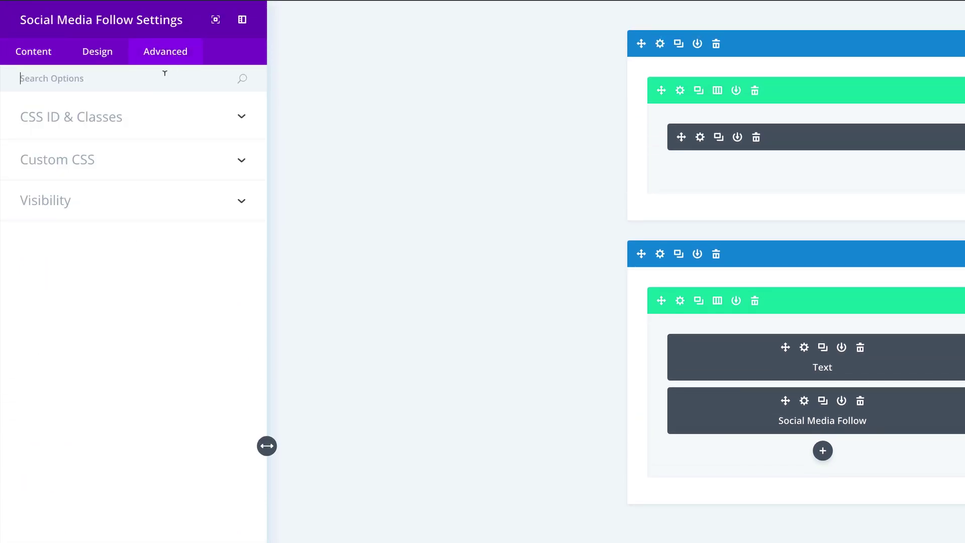
{"action": "left_click", "coordinate": [87, 159]}
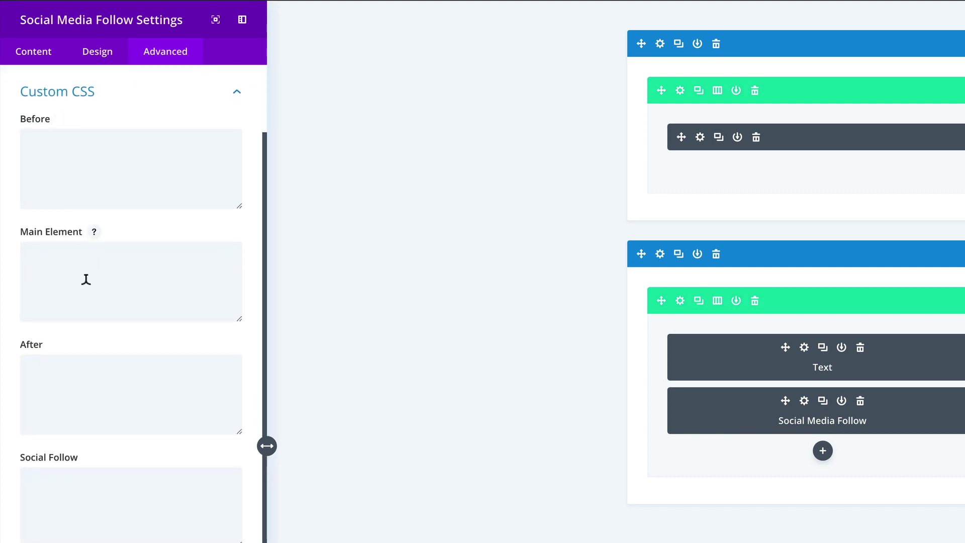
{"action": "left_click", "coordinate": [80, 256]}
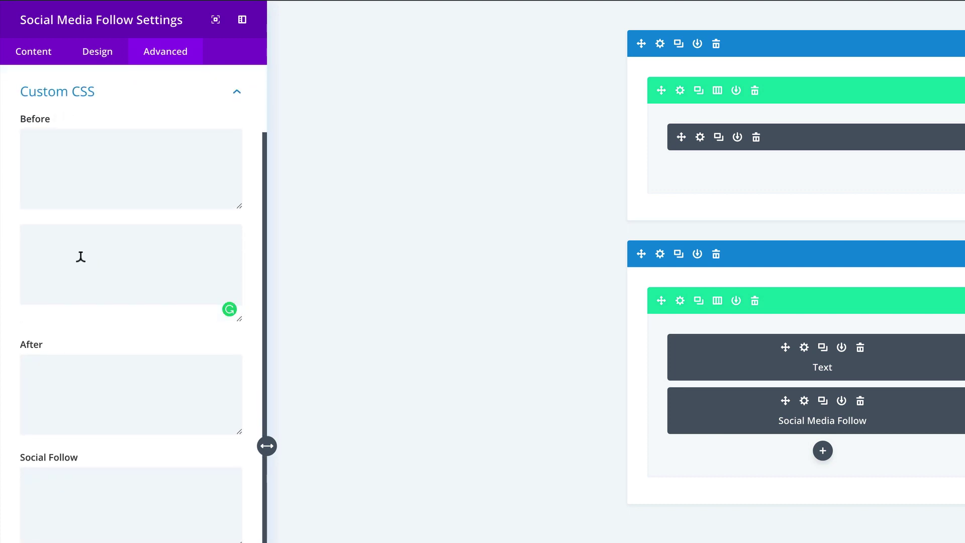
{"action": "type", "text": "padding-left: 40%;"}
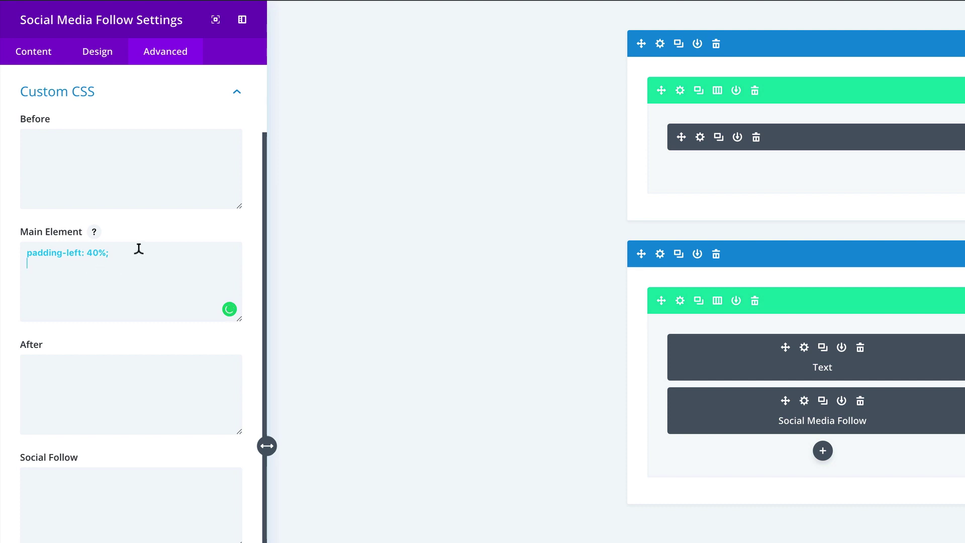
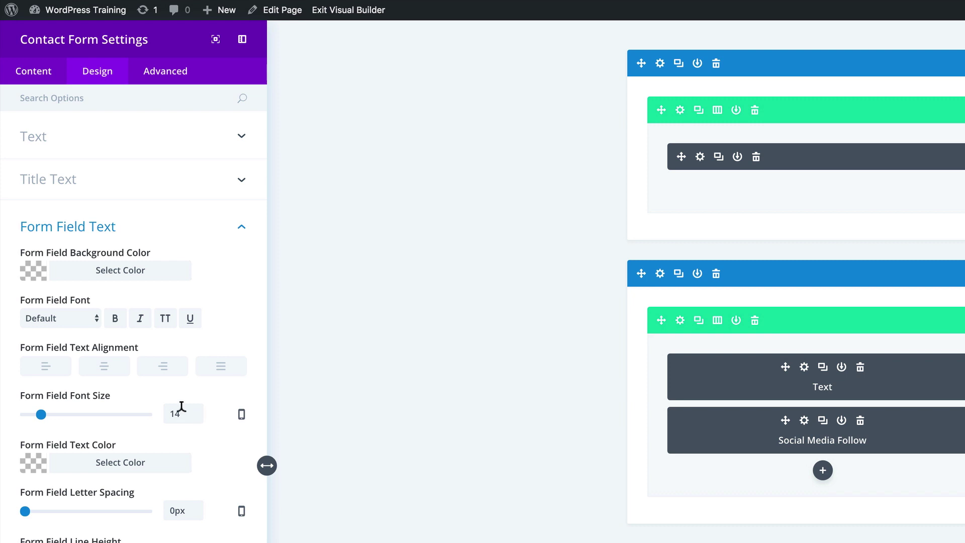
- Set the contact form's field font size to 15px and its field text color to #002282
{"action": "left_click", "coordinate": [202, 416]}
{"action": "key", "text": "BackSpace"}
{"action": "type", "text": "5"}
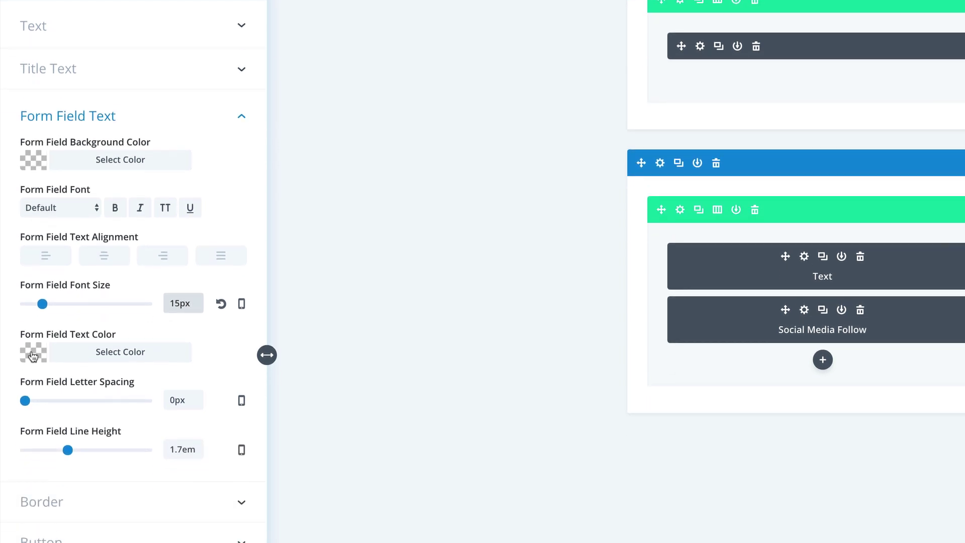
{"action": "left_click", "coordinate": [33, 465]}
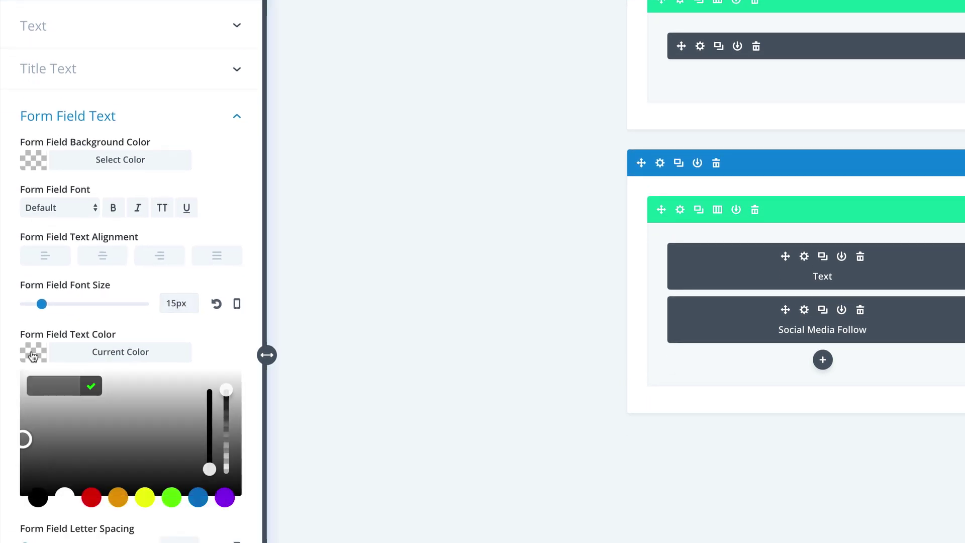
{"action": "left_click", "coordinate": [62, 379]}
{"action": "type", "text": "#002282"}
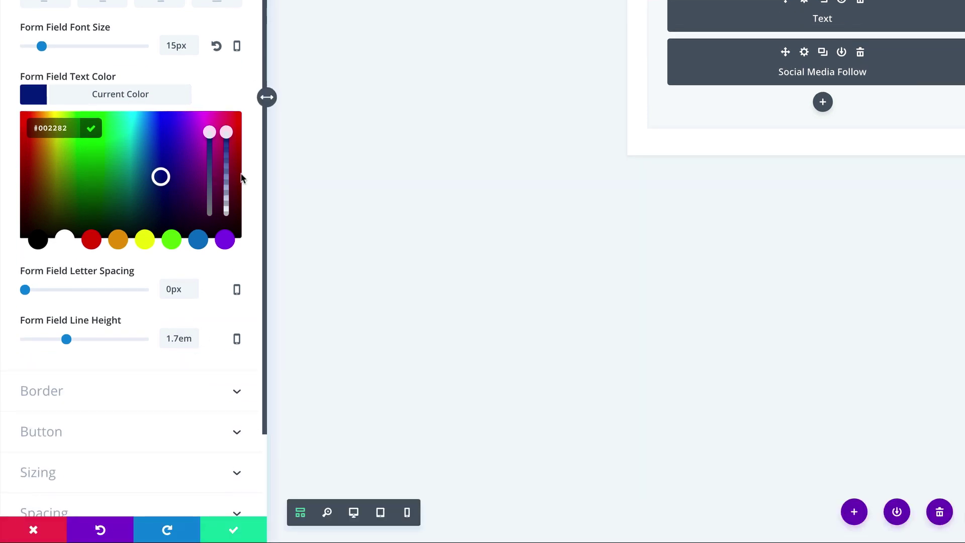
- Enable custom styles for the contact form's button and set the button text color to white (#ffffff)
{"action": "scroll", "coordinate": [242, 178], "scroll_direction": "down", "scroll_amount": 2}
{"action": "scroll", "coordinate": [241, 174], "scroll_direction": "down", "scroll_amount": 2}
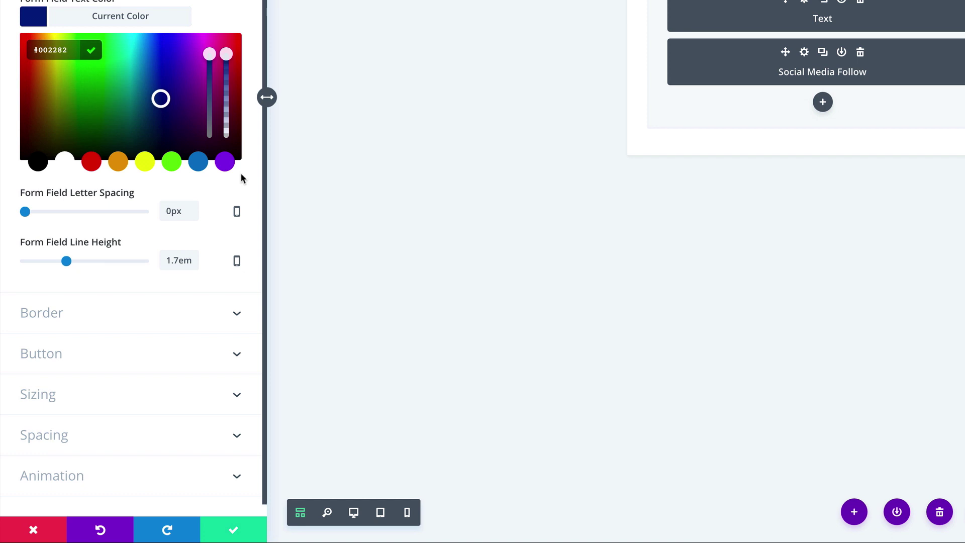
{"action": "scroll", "coordinate": [83, 356], "scroll_direction": "down", "scroll_amount": 5}
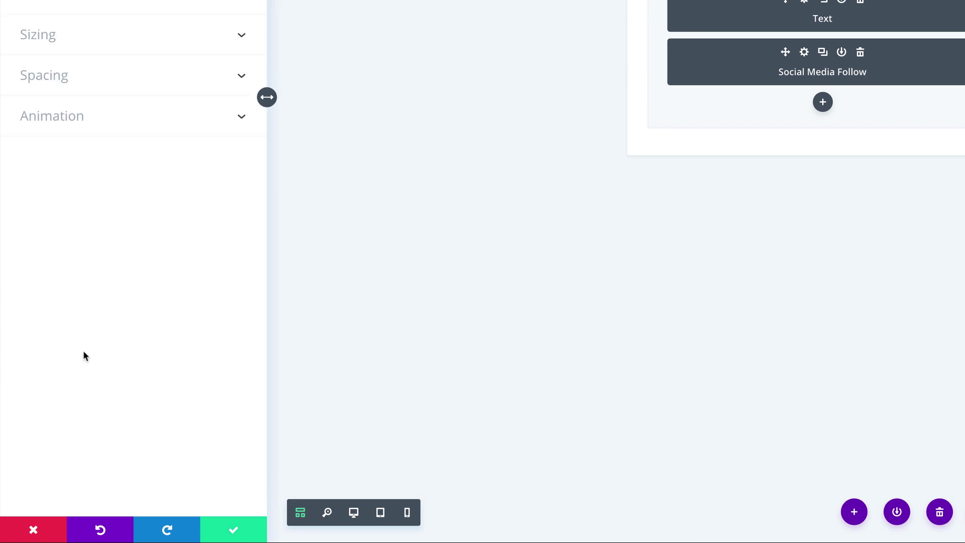
{"action": "scroll", "coordinate": [83, 356], "scroll_direction": "up", "scroll_amount": 5}
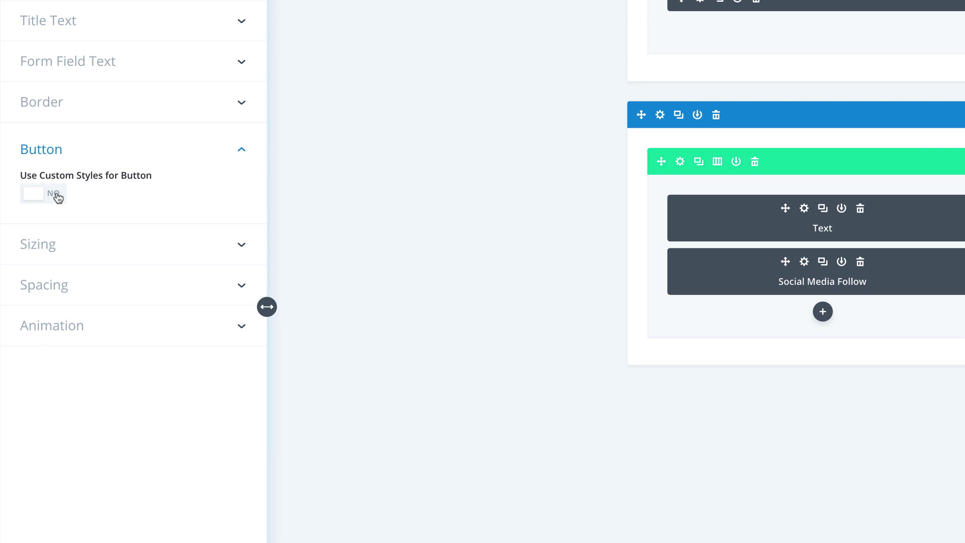
{"action": "left_click", "coordinate": [54, 197]}
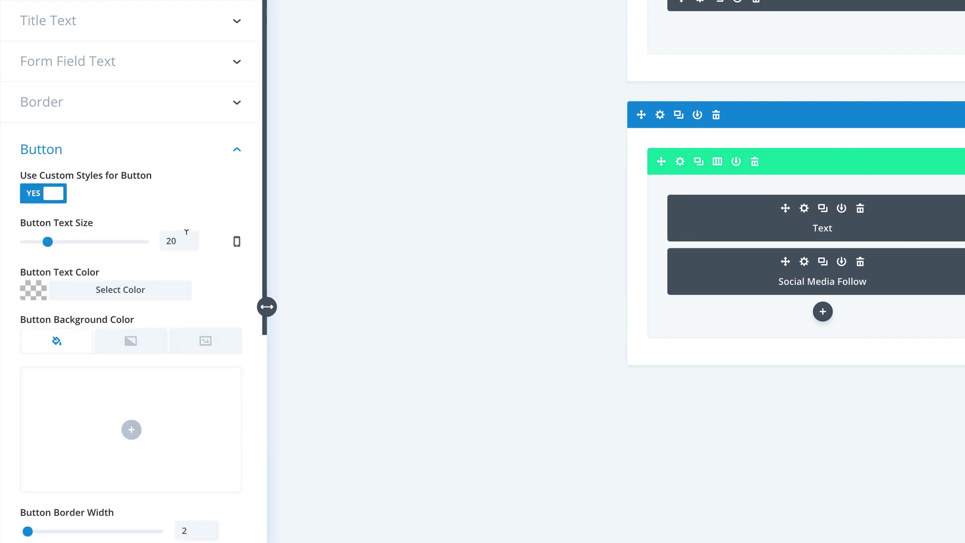
{"action": "left_click", "coordinate": [37, 292]}
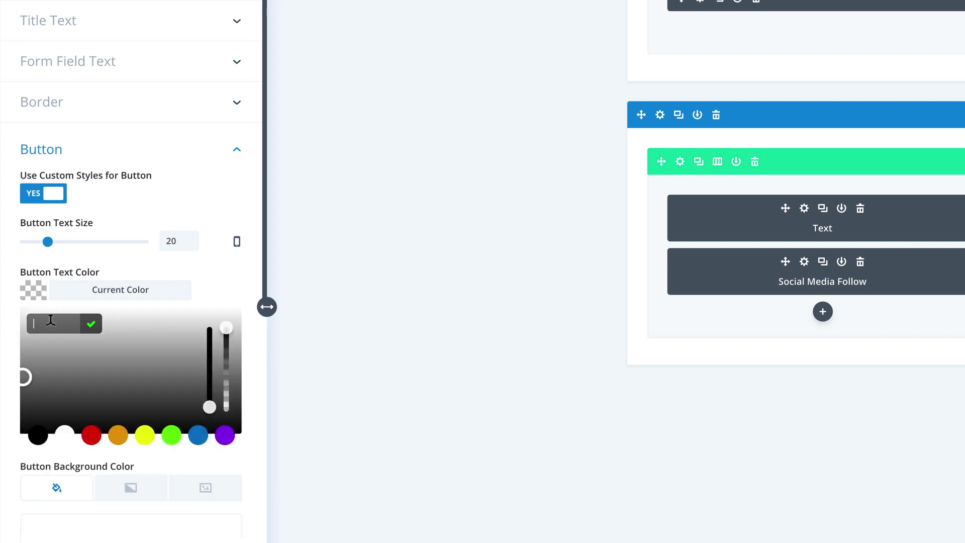
{"action": "left_click", "coordinate": [64, 435]}
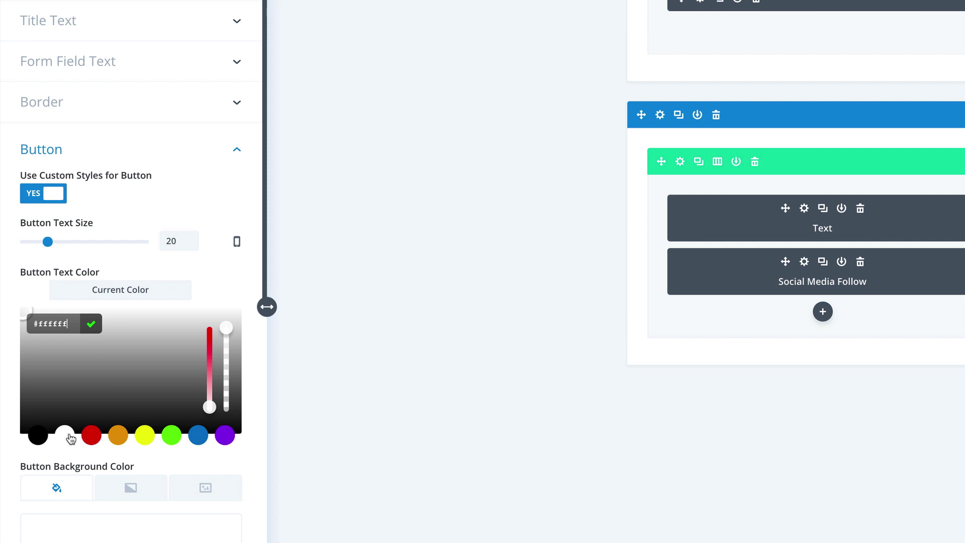
- Set the contact form button's background color to #0086c4
{"action": "scroll", "coordinate": [113, 413], "scroll_direction": "down", "scroll_amount": 2}
{"action": "scroll", "coordinate": [112, 412], "scroll_direction": "down", "scroll_amount": 2}
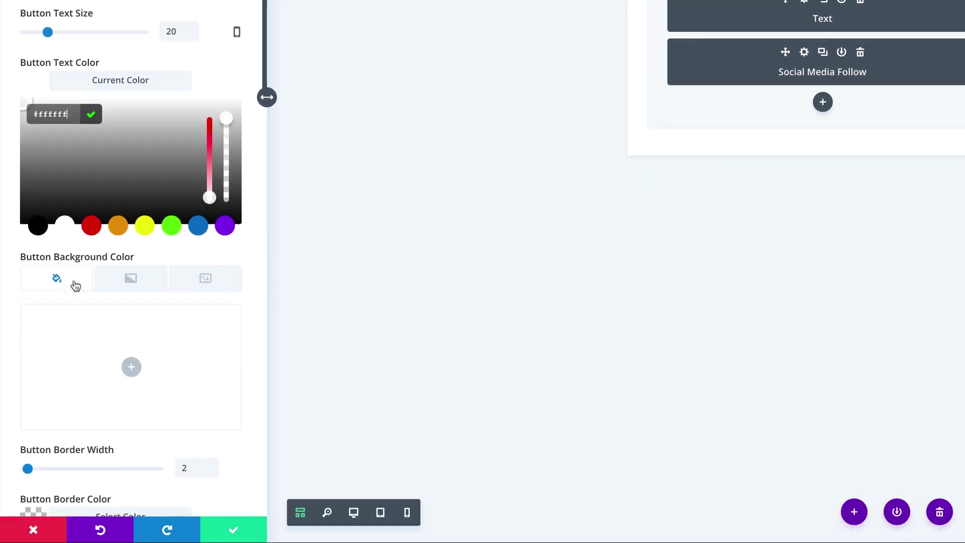
{"action": "left_click", "coordinate": [131, 368]}
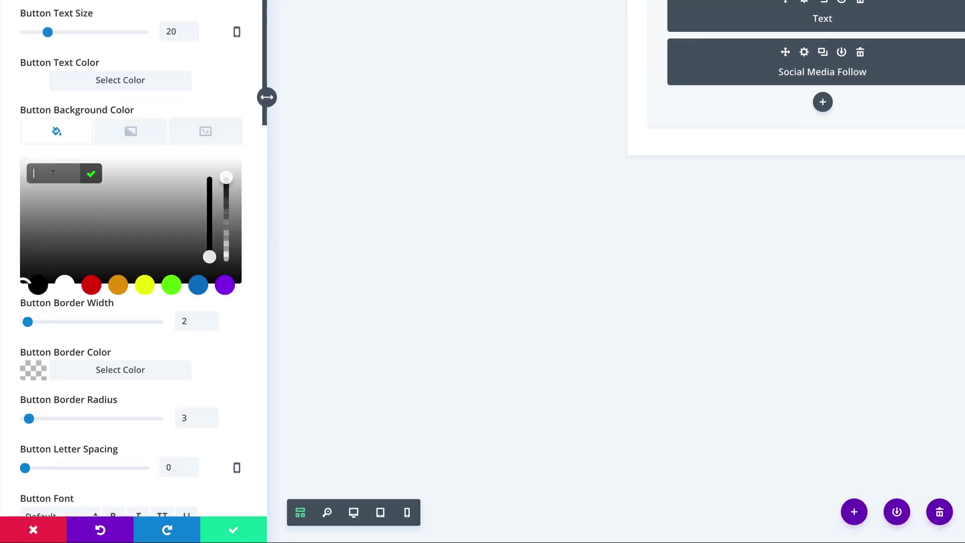
{"action": "type", "text": "#0086c4"}
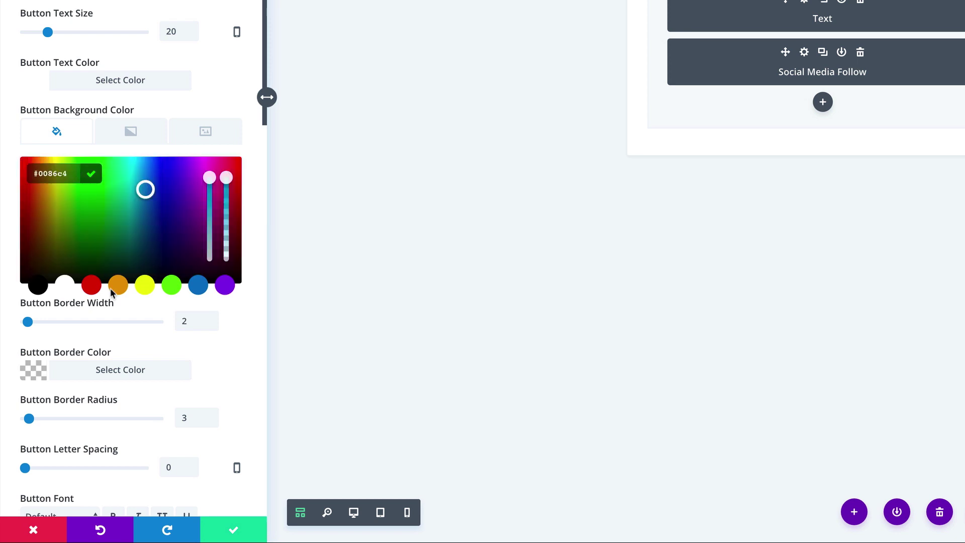
{"action": "left_click", "coordinate": [240, 276]}
{"action": "scroll", "coordinate": [241, 276], "scroll_direction": "down", "scroll_amount": 1}
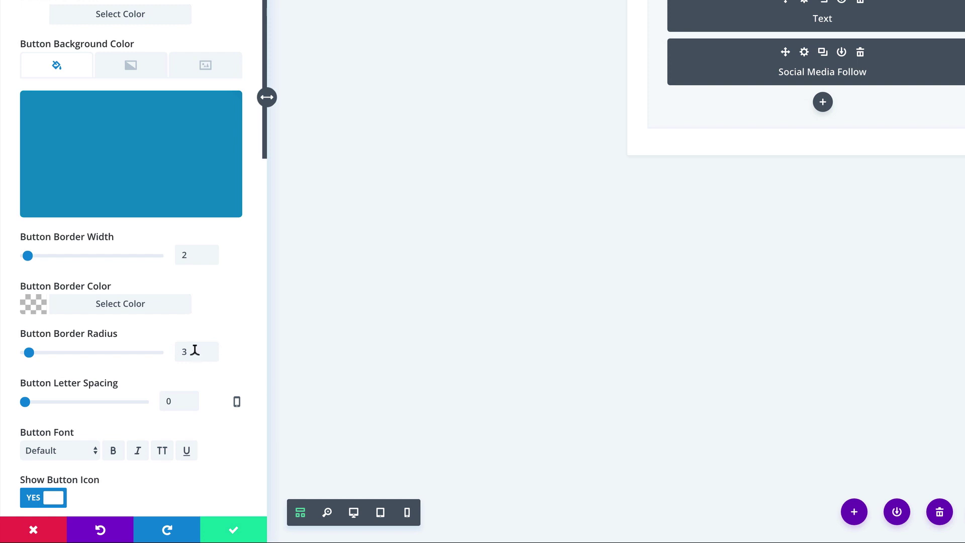
- Add the custom CSS "padding-top: 5%;" to the contact form's main element and save the module
{"action": "scroll", "coordinate": [231, 285], "scroll_direction": "up", "scroll_amount": 8}
{"action": "left_click", "coordinate": [173, 49]}
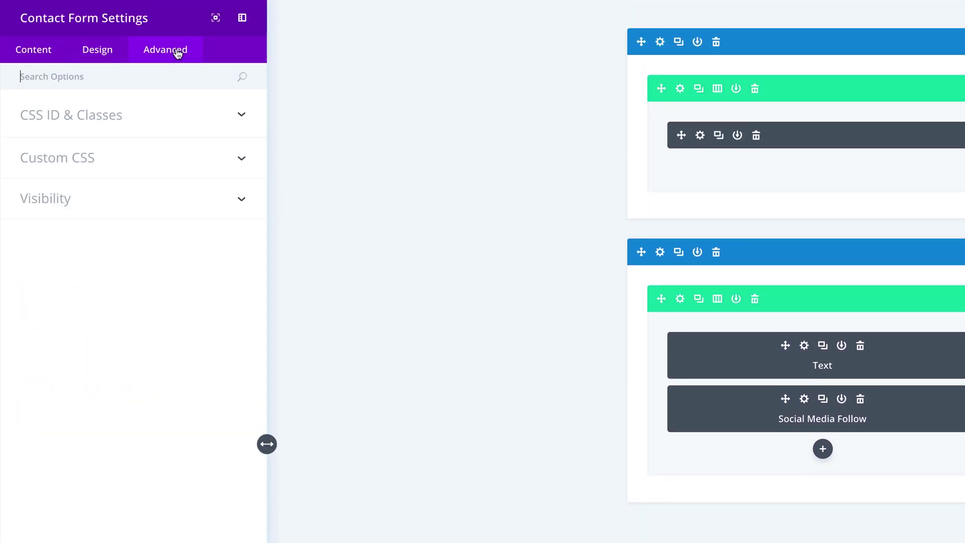
{"action": "left_click", "coordinate": [91, 159]}
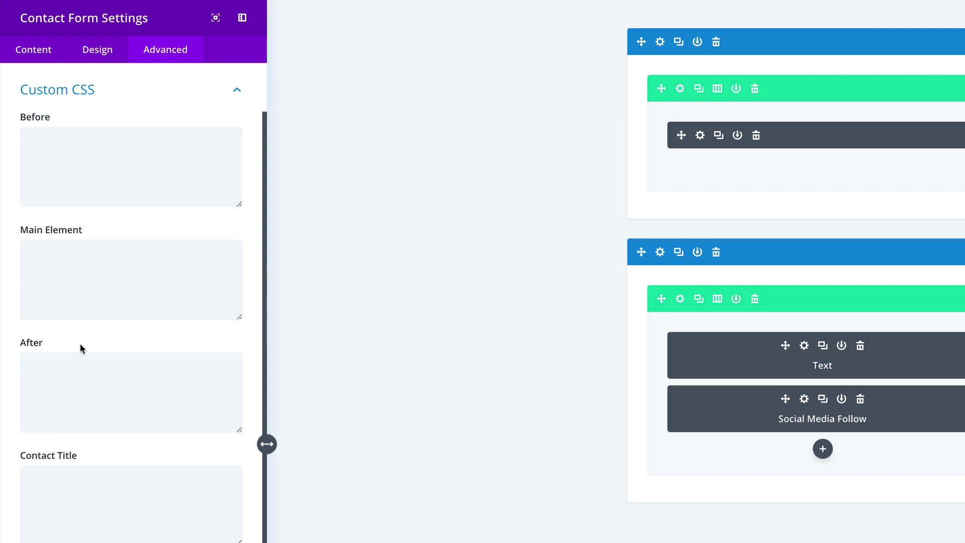
{"action": "left_click", "coordinate": [72, 262]}
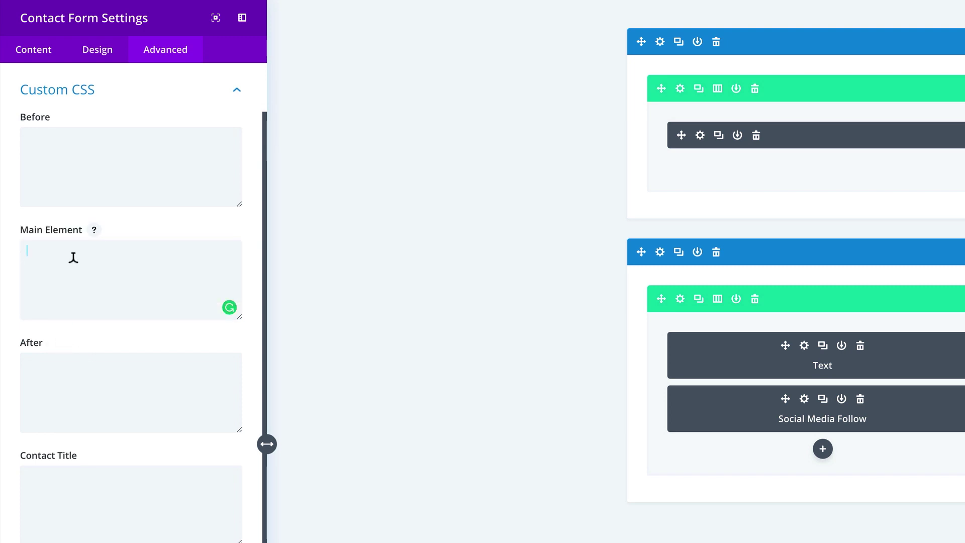
{"action": "type", "text": "P"}
{"action": "key", "text": "BackSpace"}
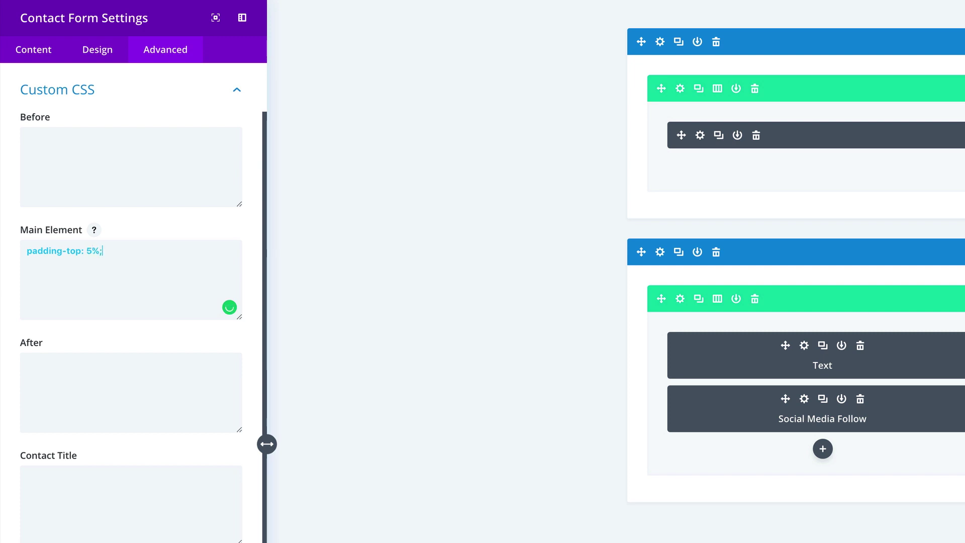
{"action": "scroll", "coordinate": [322, 428], "scroll_direction": "down", "scroll_amount": 7}
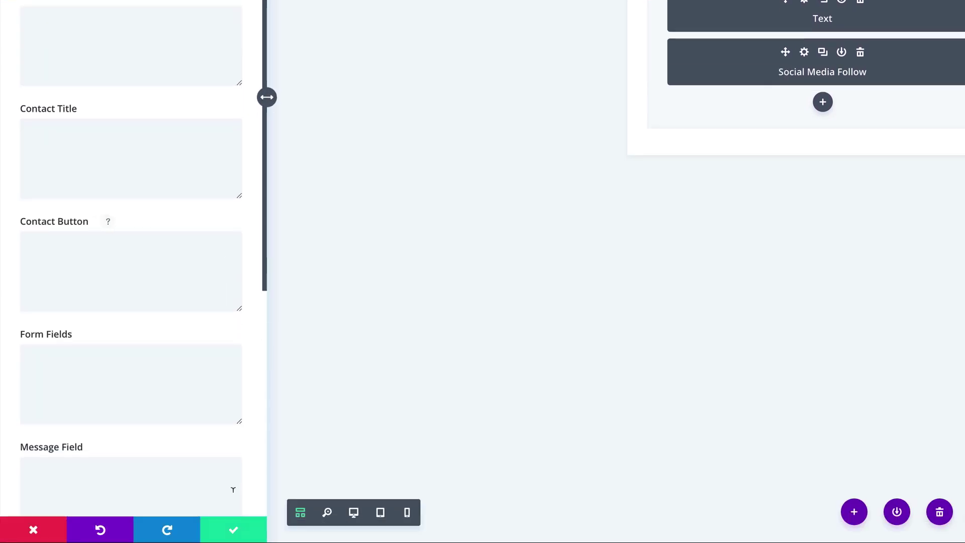
{"action": "left_click", "coordinate": [233, 529]}
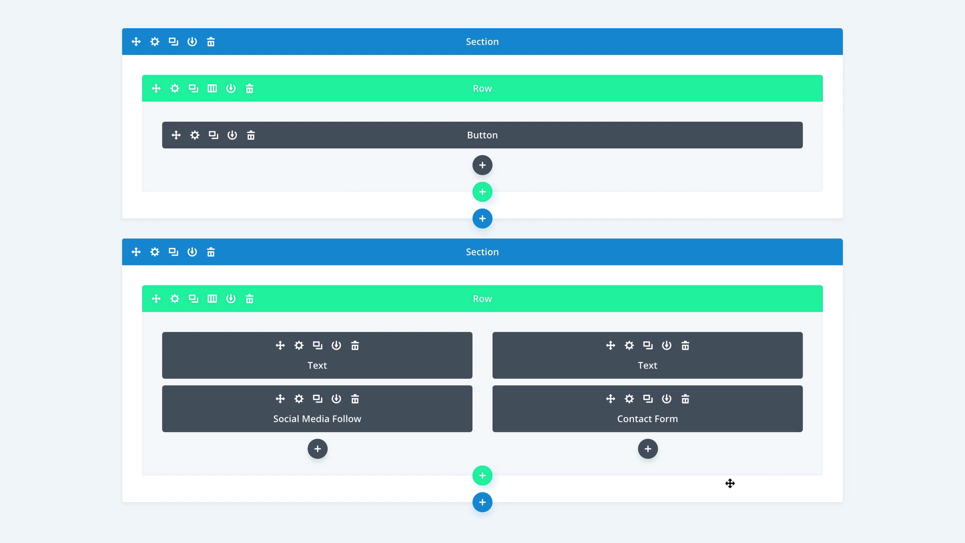
- Insert a Blurb module below the contact form and make it use the circled X icon
{"action": "left_click", "coordinate": [648, 449]}
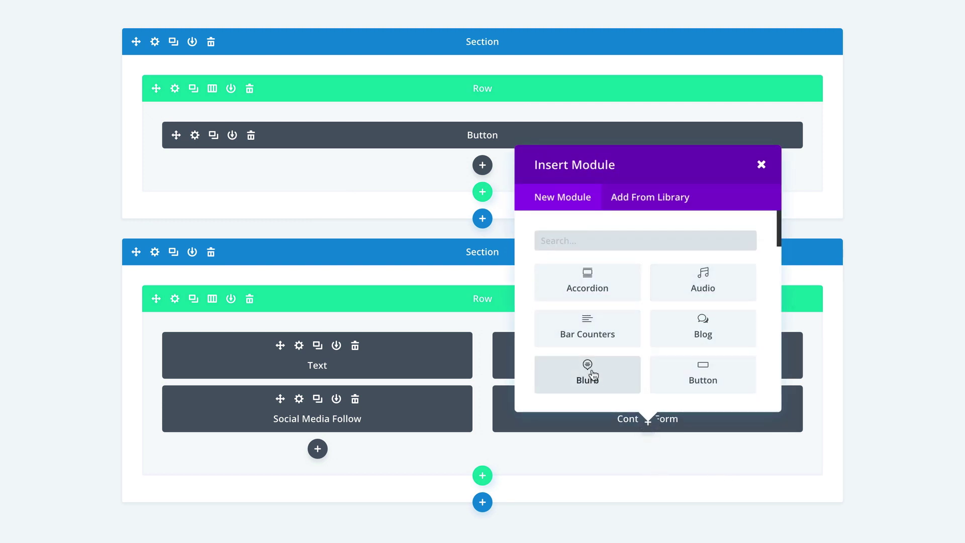
{"action": "left_click", "coordinate": [593, 375]}
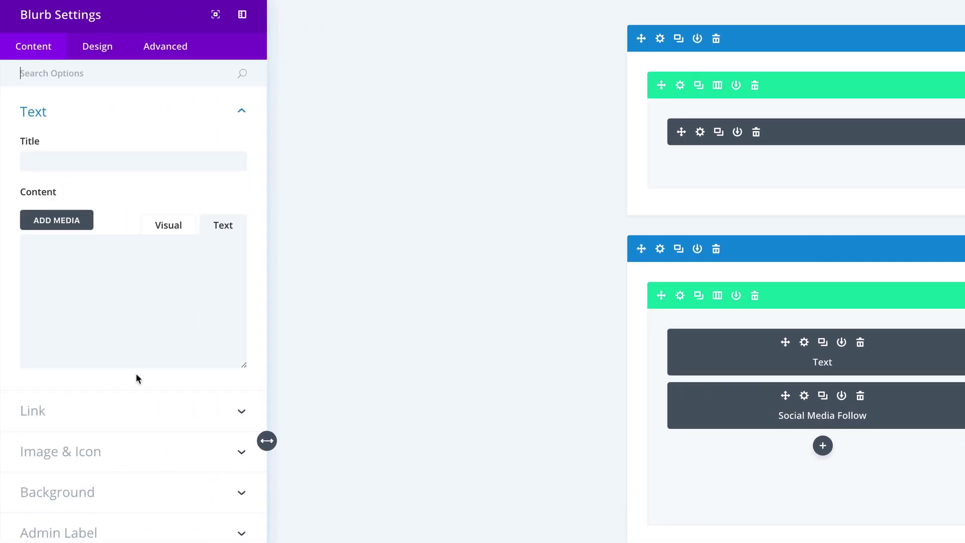
{"action": "left_click", "coordinate": [113, 459]}
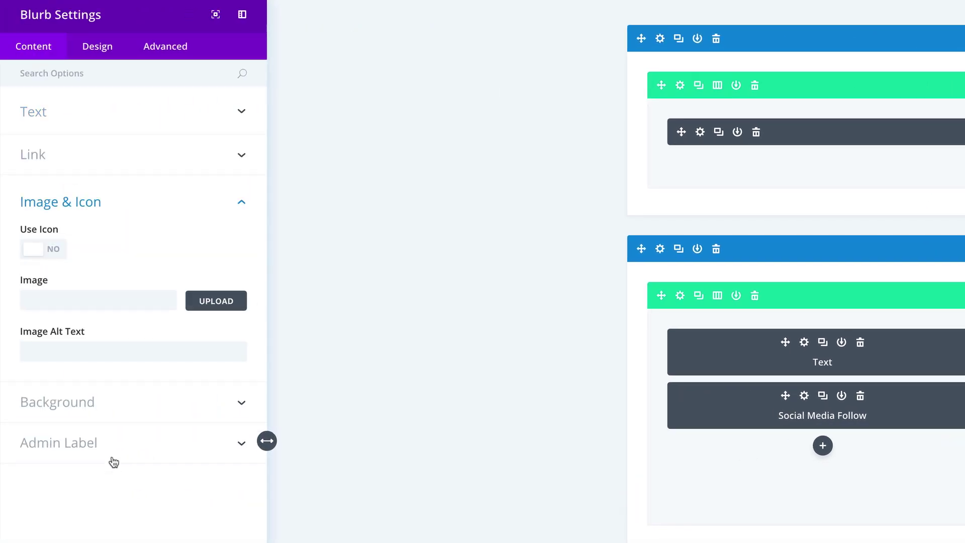
{"action": "left_click", "coordinate": [55, 250]}
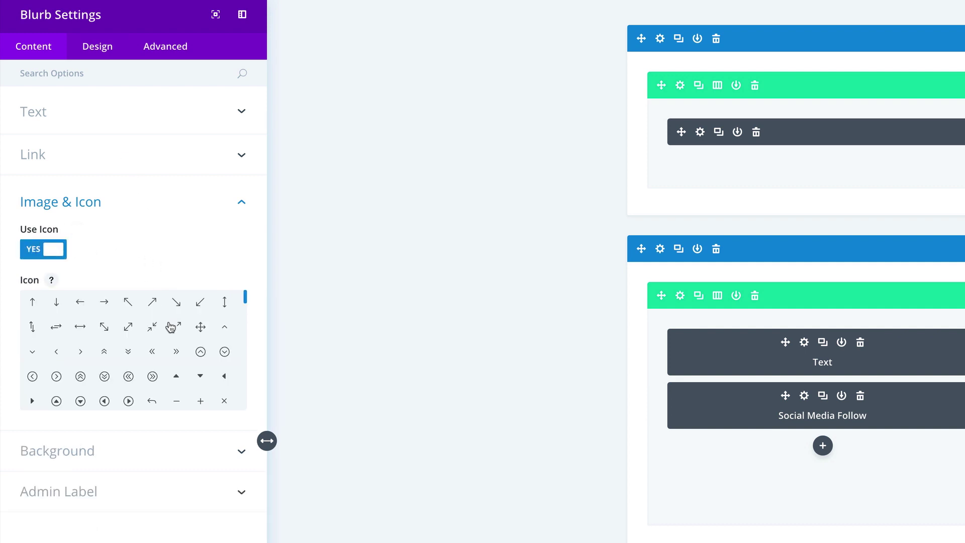
{"action": "scroll", "coordinate": [244, 303], "scroll_direction": "down", "scroll_amount": 3}
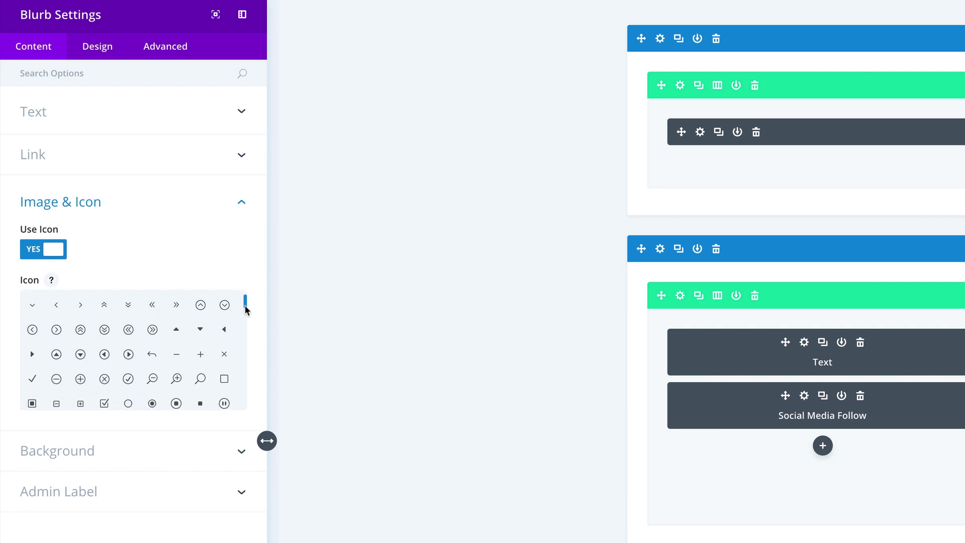
{"action": "left_click", "coordinate": [106, 363]}
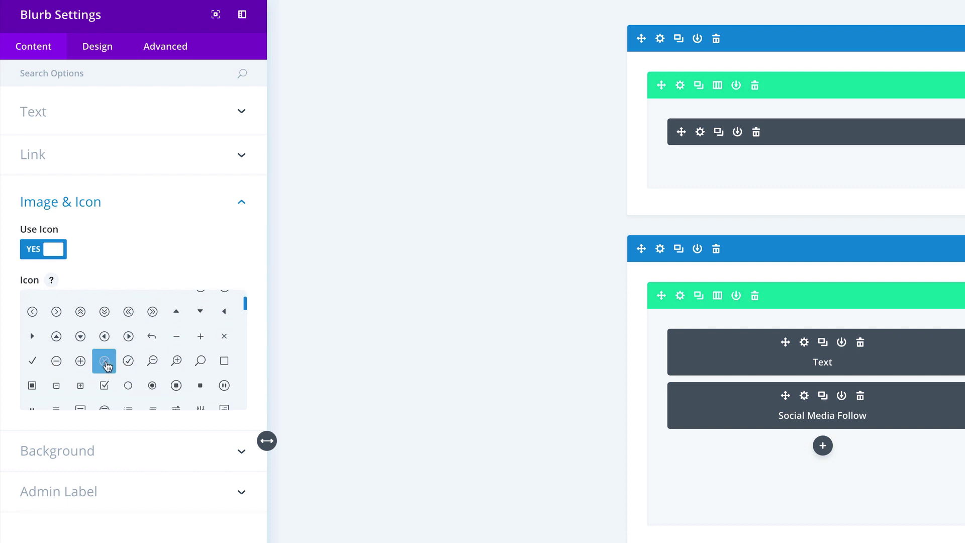
- Give the blurb's main element the custom CSS "position: absolute; top: -45px; right: -30px; cursor: pointer;"
{"action": "left_click", "coordinate": [169, 49]}
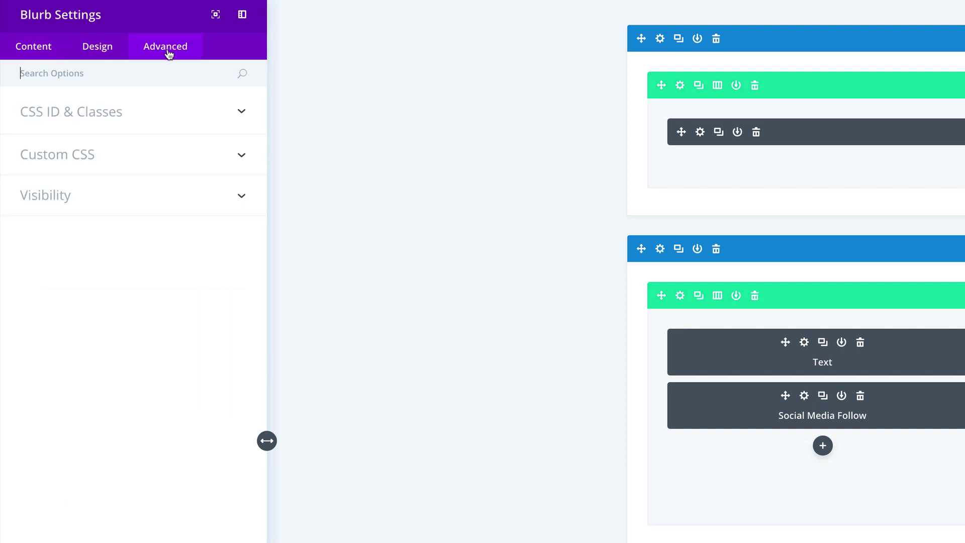
{"action": "left_click", "coordinate": [80, 153]}
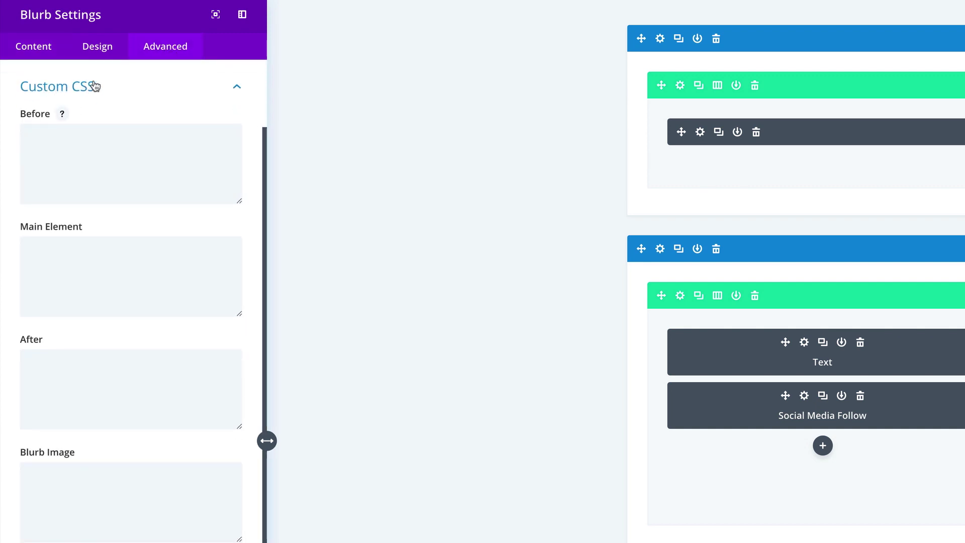
{"action": "left_click", "coordinate": [73, 239]}
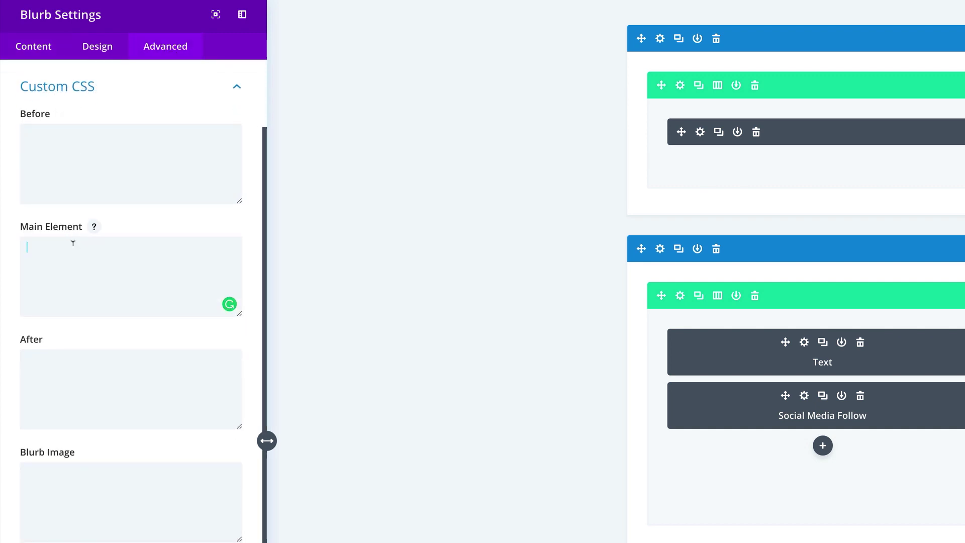
{"action": "type", "text": "position: absolute; top: -45px; right: -30px; cursor: pointer;"}
{"action": "left_click", "coordinate": [110, 277]}
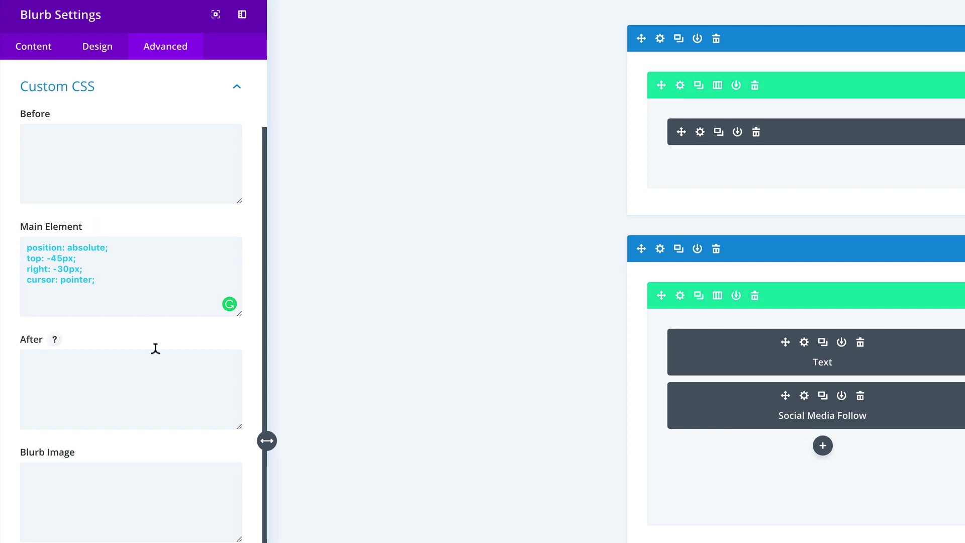
{"action": "scroll", "coordinate": [155, 355], "scroll_direction": "up", "scroll_amount": 1}
{"action": "scroll", "coordinate": [155, 355], "scroll_direction": "up", "scroll_amount": 2}
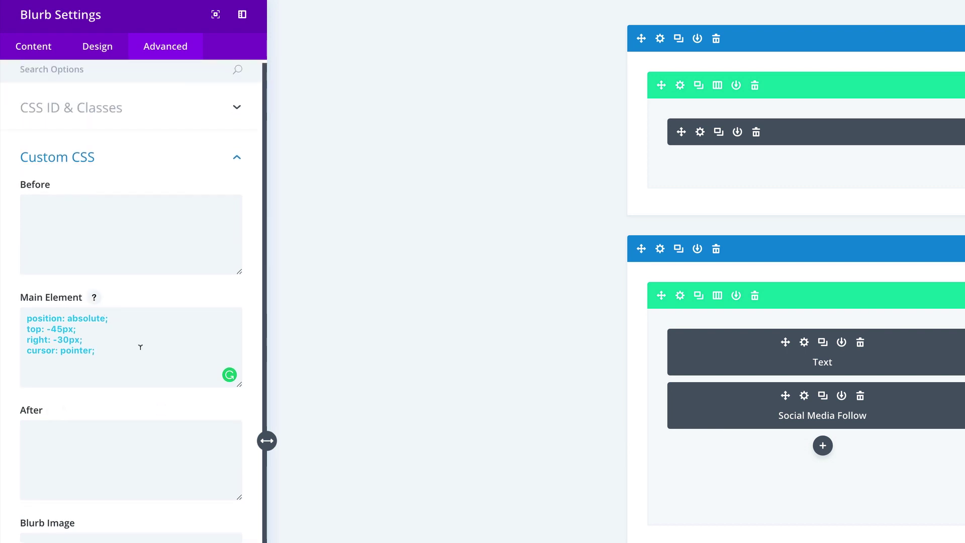
- Assign the CSS class "close" to the blurb and save the module
{"action": "scroll", "coordinate": [140, 344], "scroll_direction": "up", "scroll_amount": 1}
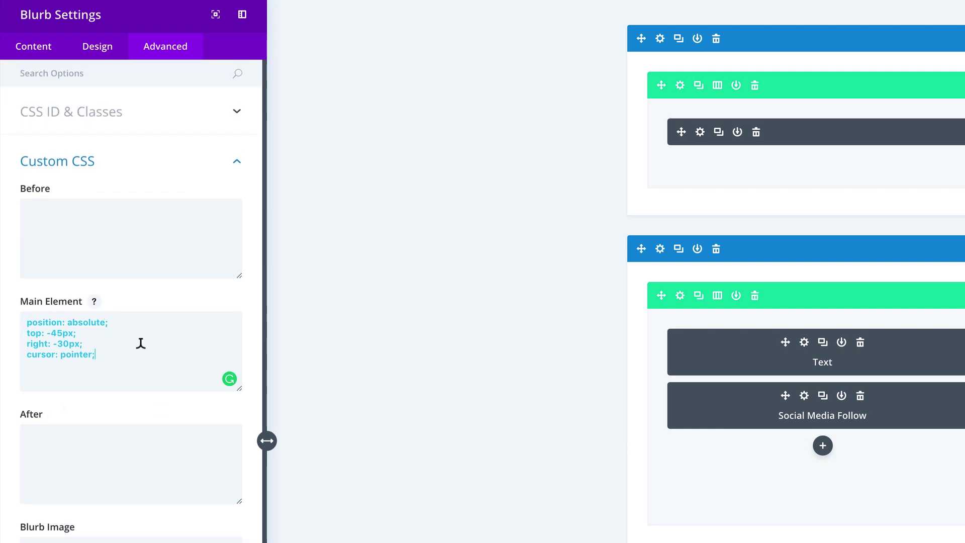
{"action": "left_click", "coordinate": [104, 119]}
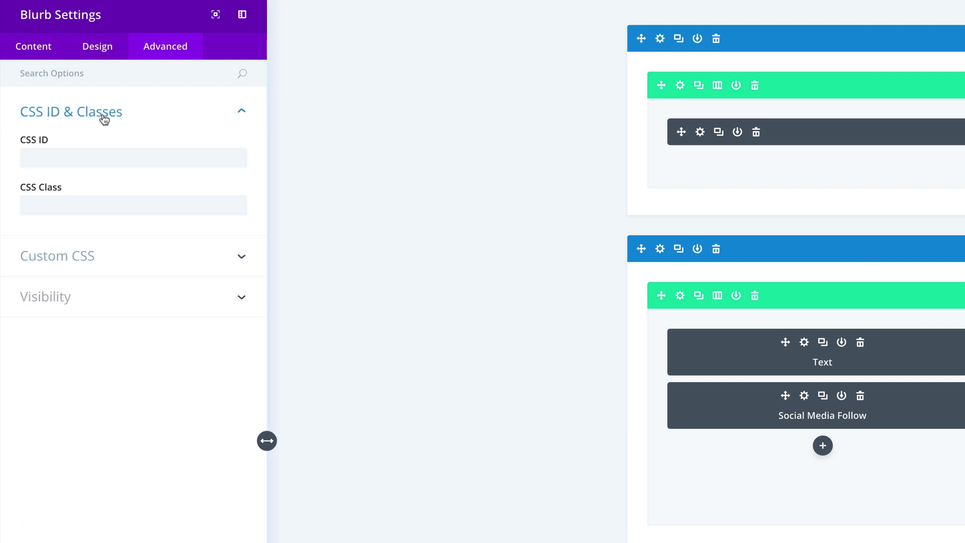
{"action": "left_click", "coordinate": [102, 200]}
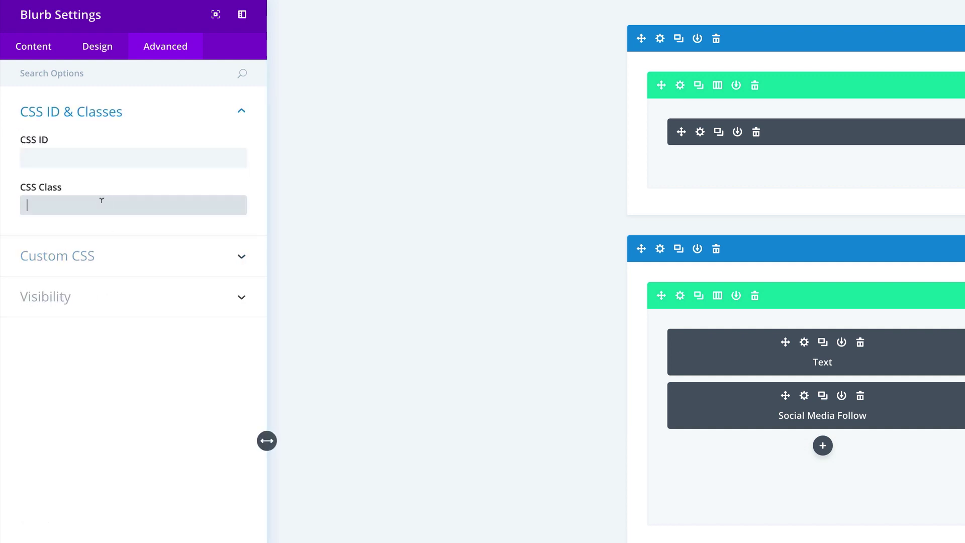
{"action": "type", "text": "close"}
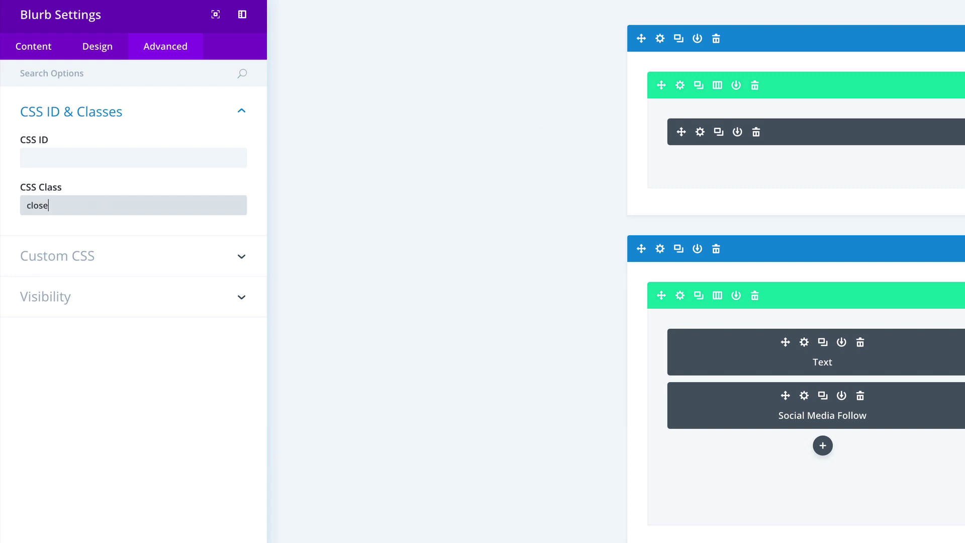
{"action": "scroll", "coordinate": [309, 475], "scroll_direction": "down", "scroll_amount": 7}
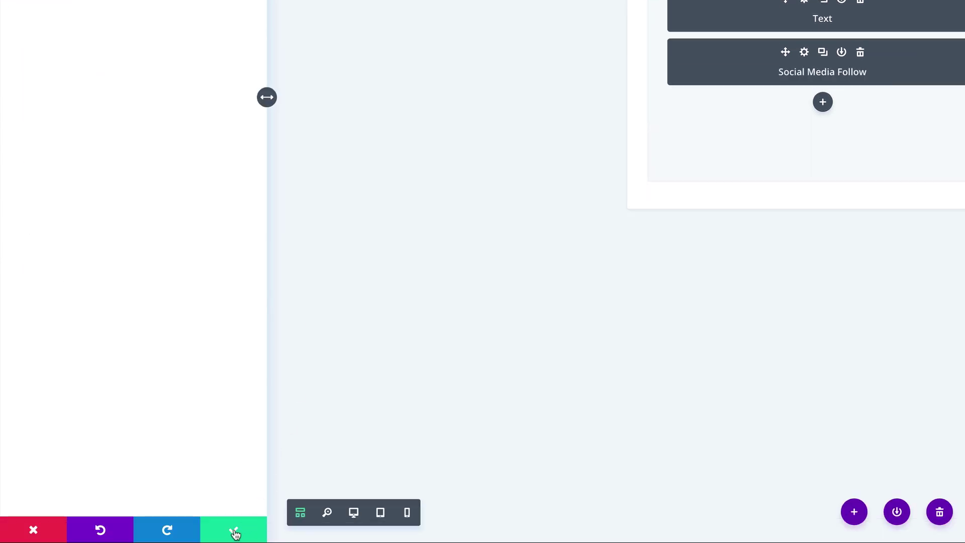
{"action": "left_click", "coordinate": [235, 533]}
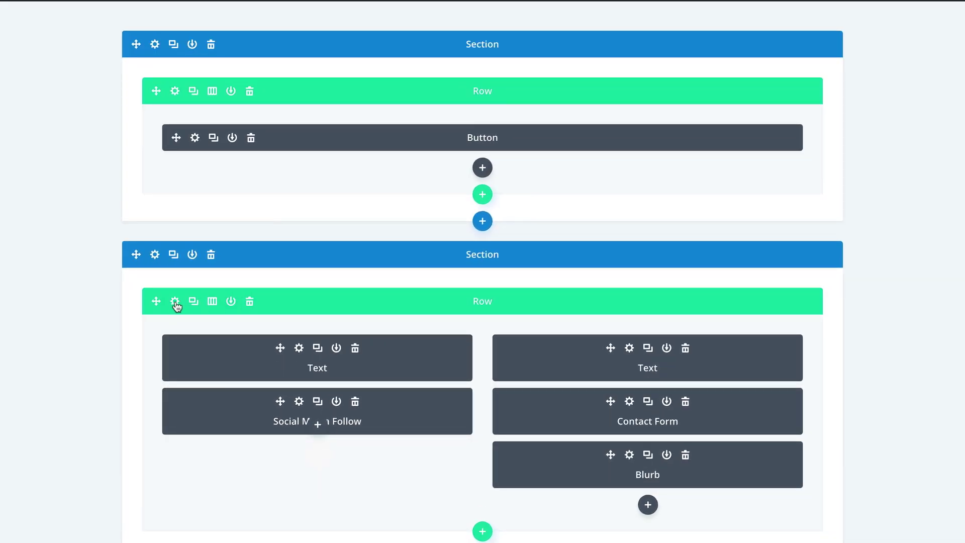
- Give the two-column row a gradient background running from white #ffffff to blue #0c71c3
{"action": "left_click", "coordinate": [176, 301]}
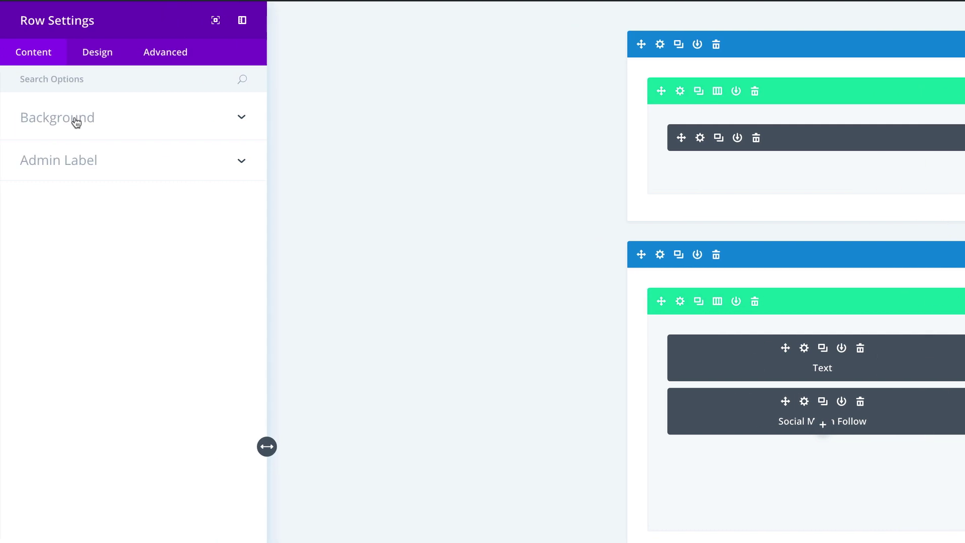
{"action": "left_click", "coordinate": [76, 122]}
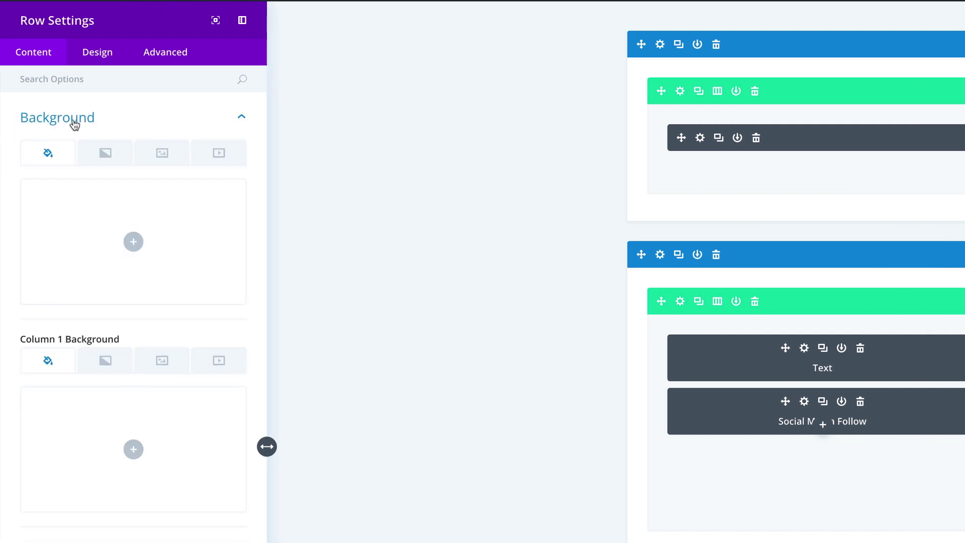
{"action": "left_click", "coordinate": [109, 158]}
{"action": "left_click", "coordinate": [133, 242]}
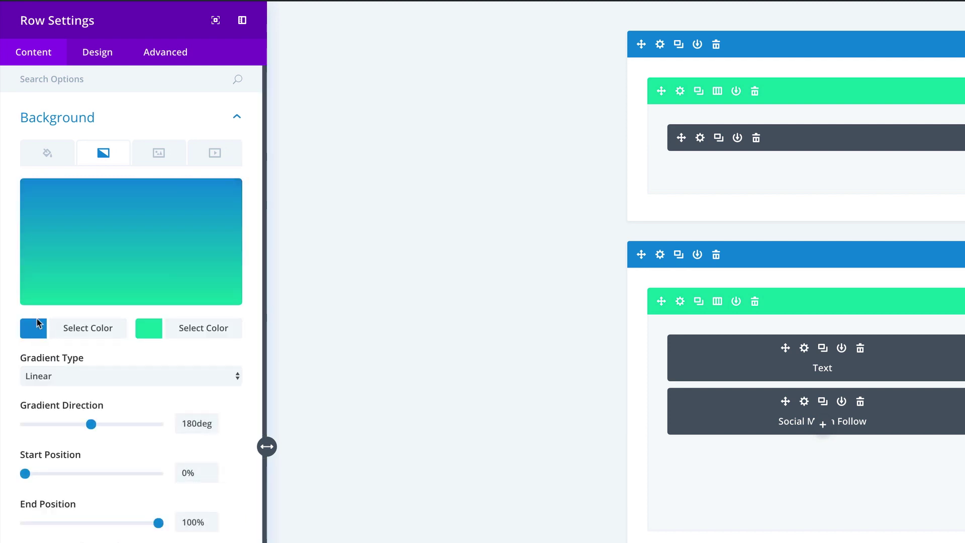
{"action": "left_click", "coordinate": [35, 334]}
{"action": "left_click", "coordinate": [64, 306]}
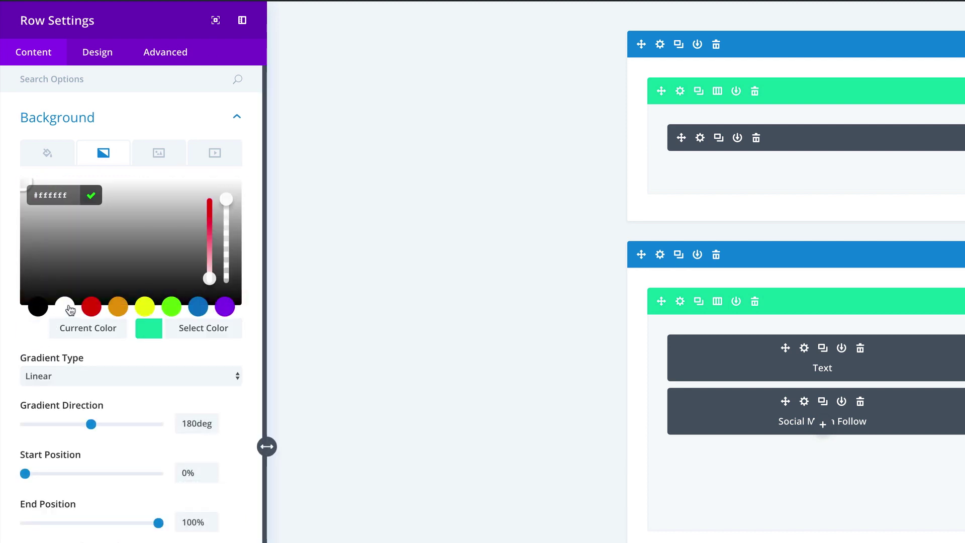
{"action": "left_click", "coordinate": [151, 329]}
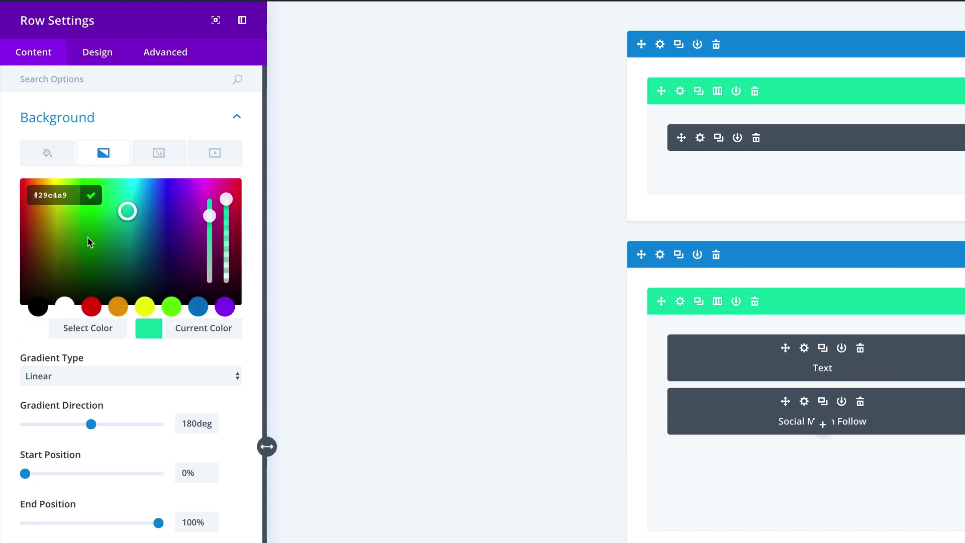
{"action": "left_click_drag", "start_coordinate": [60, 193], "coordinate": [40, 187]}
{"action": "type", "text": "#0c71c3"}
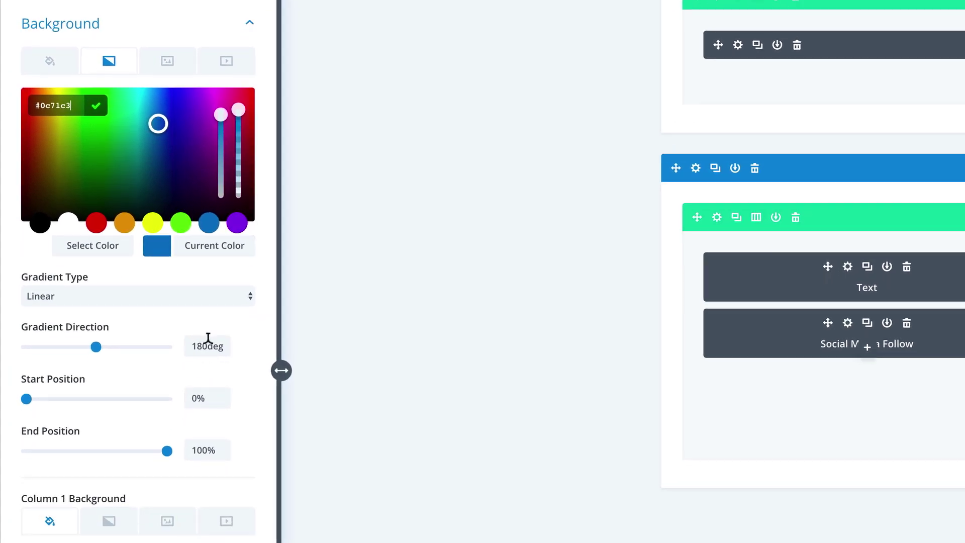
- Set the row gradient's direction to 124deg and its start and end positions to 50%, and save the row
{"action": "left_click_drag", "start_coordinate": [197, 423], "coordinate": [189, 421]}
{"action": "type", "text": "124"}
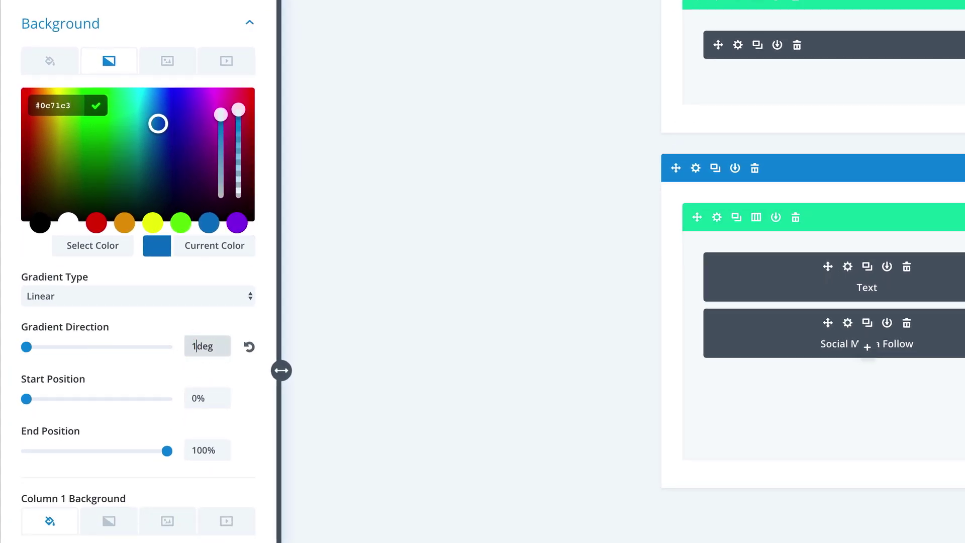
{"action": "left_click", "coordinate": [192, 397]}
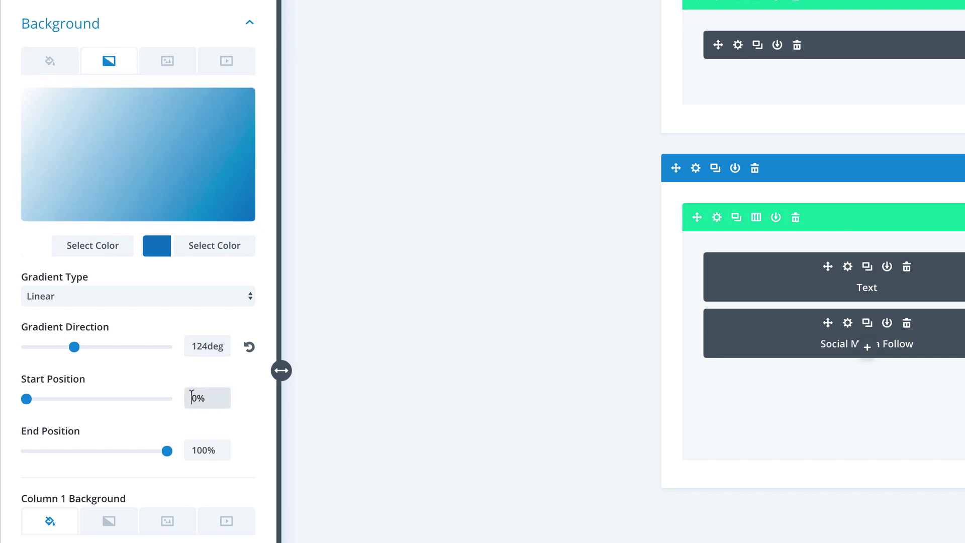
{"action": "type", "text": "5"}
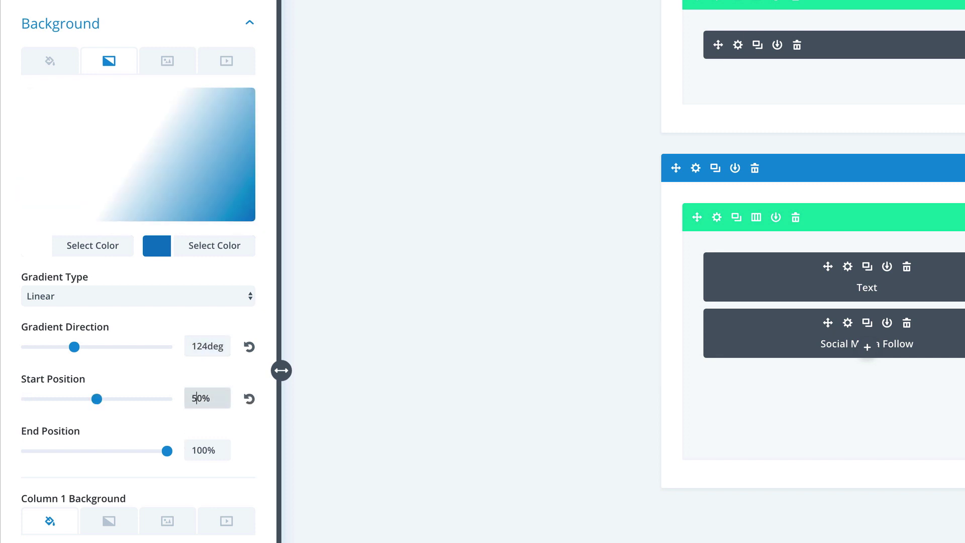
{"action": "left_click_drag", "start_coordinate": [199, 447], "coordinate": [179, 442]}
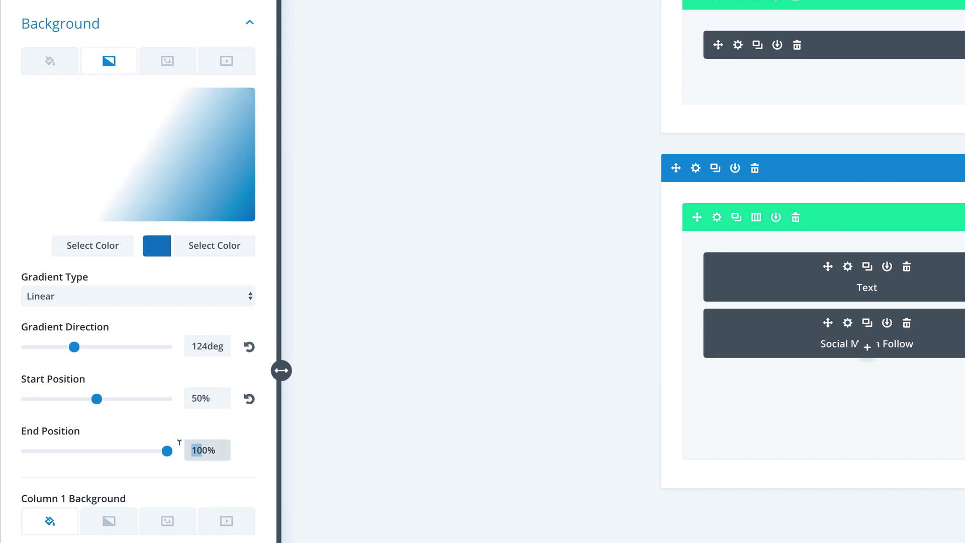
{"action": "type", "text": "5"}
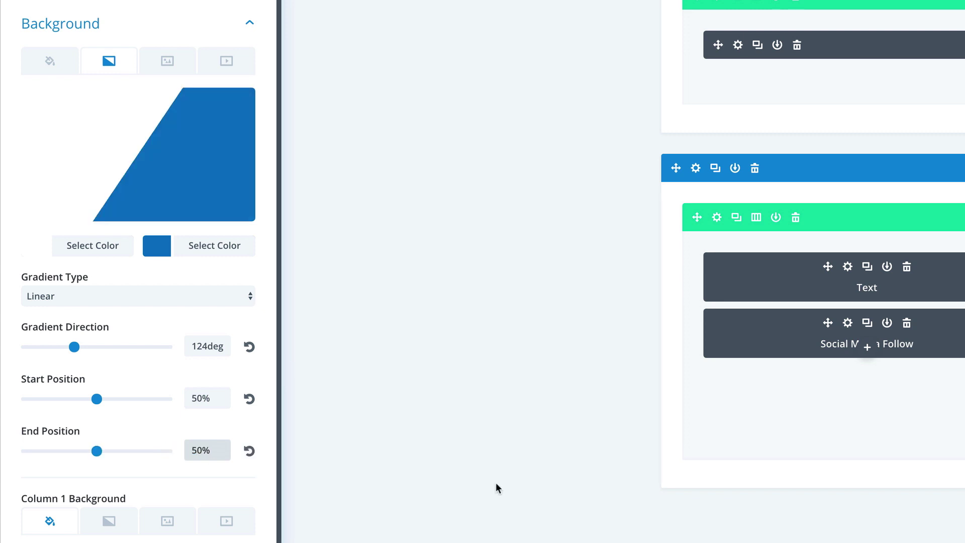
{"action": "scroll", "coordinate": [496, 487], "scroll_direction": "down", "scroll_amount": 5}
{"action": "left_click", "coordinate": [246, 531]}
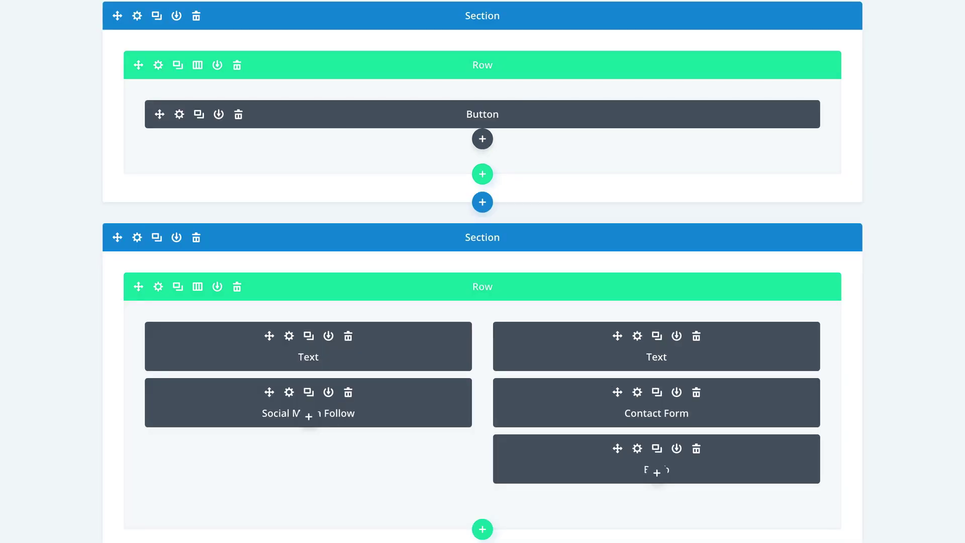
- Add a new regular section below the two-column section without inserting a row
{"action": "scroll", "coordinate": [482, 519], "scroll_direction": "down", "scroll_amount": 3}
{"action": "left_click", "coordinate": [483, 373]}
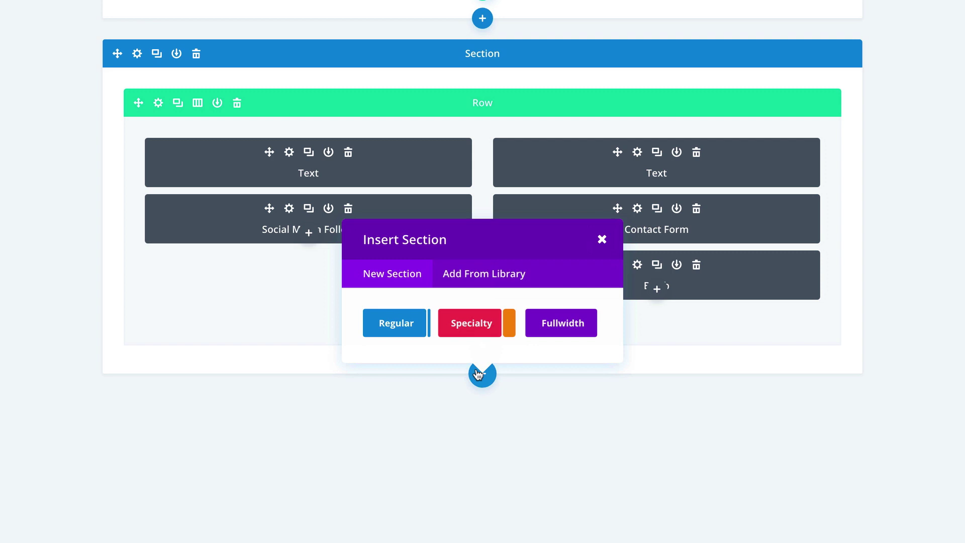
{"action": "left_click", "coordinate": [399, 332]}
{"action": "left_click", "coordinate": [601, 218]}
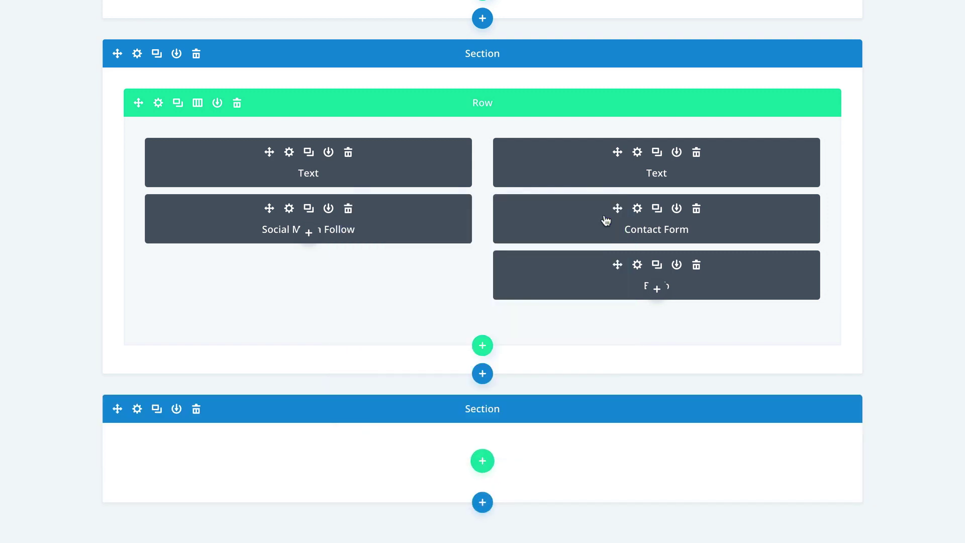
- Paste the full-size overlay CSS into the new section's Before element, with z-index 999, background rgba(0,0,0, 0.8) and position fixed
{"action": "left_click", "coordinate": [138, 408]}
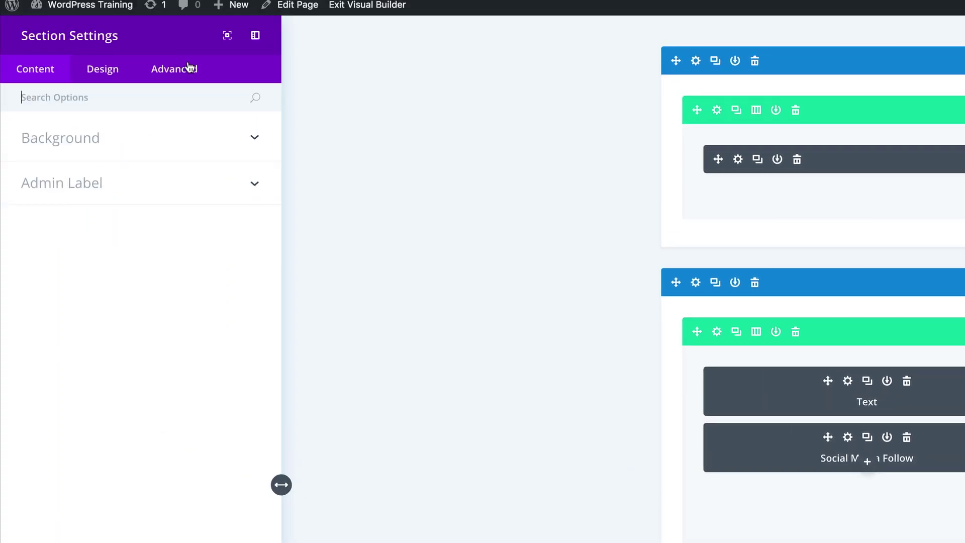
{"action": "left_click", "coordinate": [184, 75]}
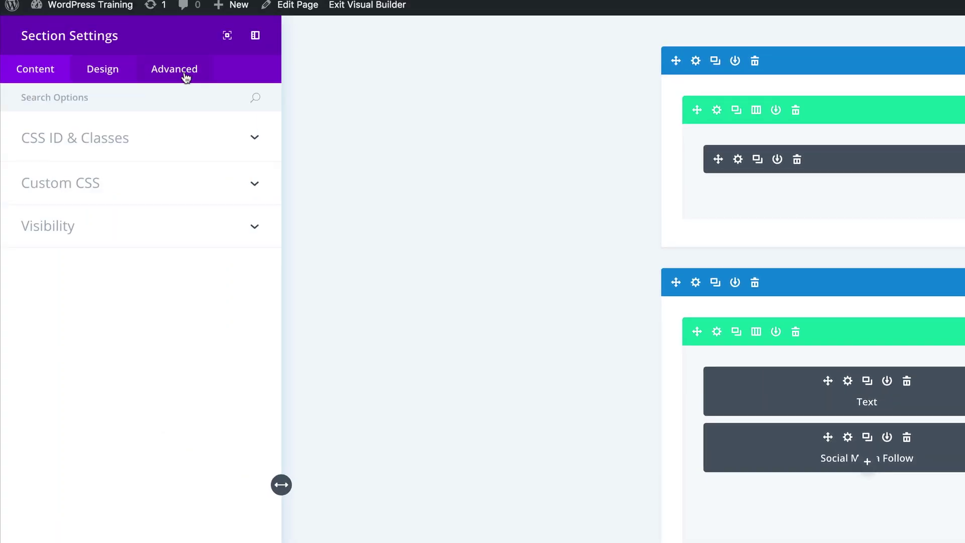
{"action": "left_click", "coordinate": [86, 190]}
{"action": "left_click", "coordinate": [48, 368]}
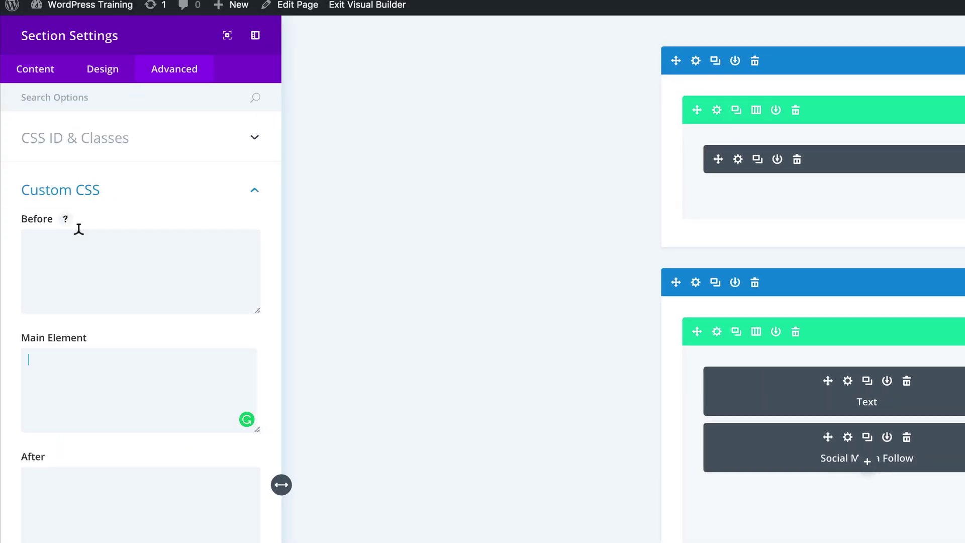
{"action": "left_click", "coordinate": [75, 232]}
{"action": "key", "text": "ctrl+v"}
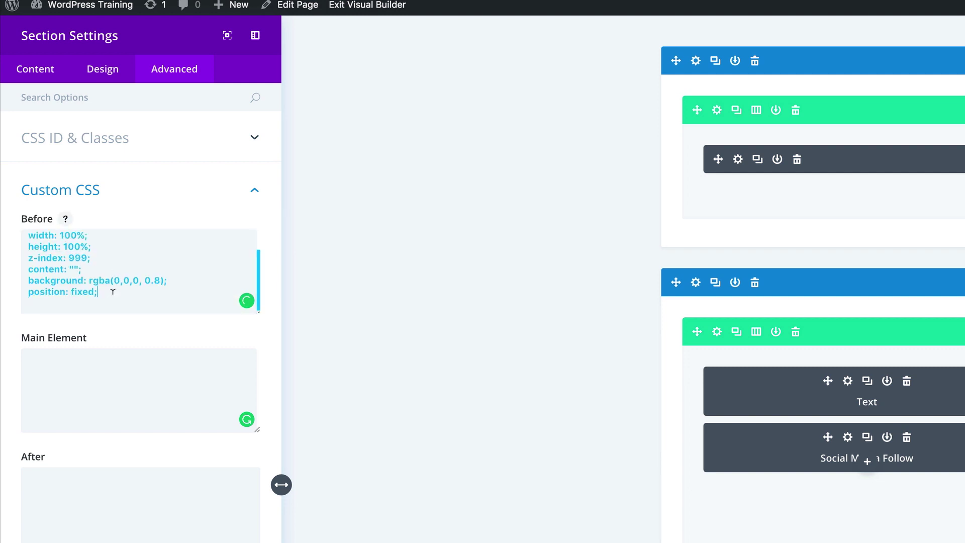
- Assign the CSS class "popup" to the new section
{"action": "left_click", "coordinate": [121, 143]}
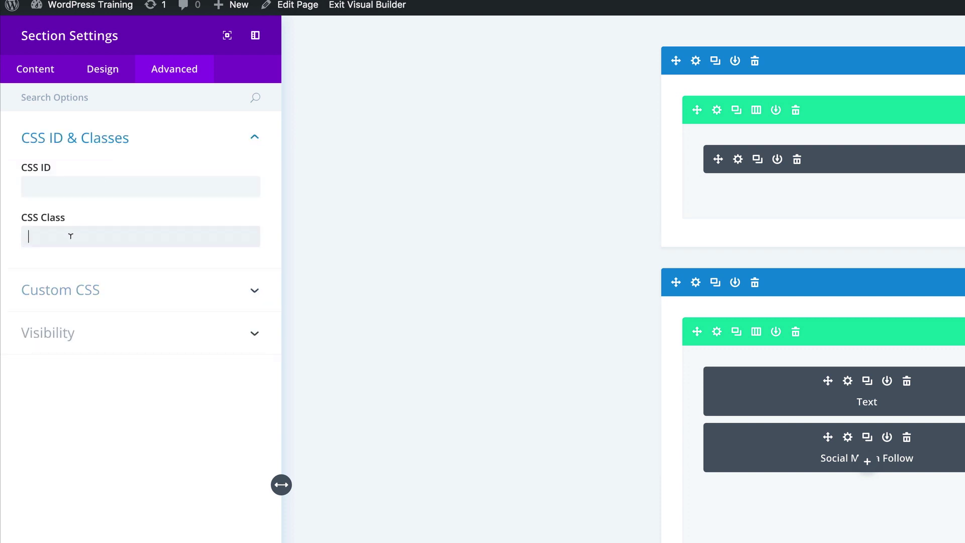
{"action": "type", "text": "pop"}
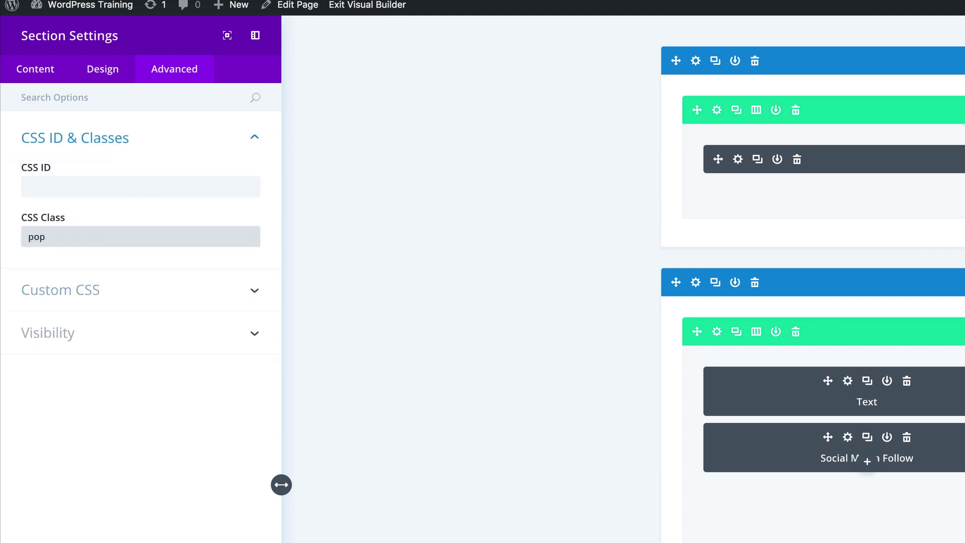
{"action": "type", "text": "up"}
- Add "display: none;" to the section's main element CSS, disable the section on desktop and save it
{"action": "left_click", "coordinate": [90, 289]}
{"action": "left_click", "coordinate": [77, 362]}
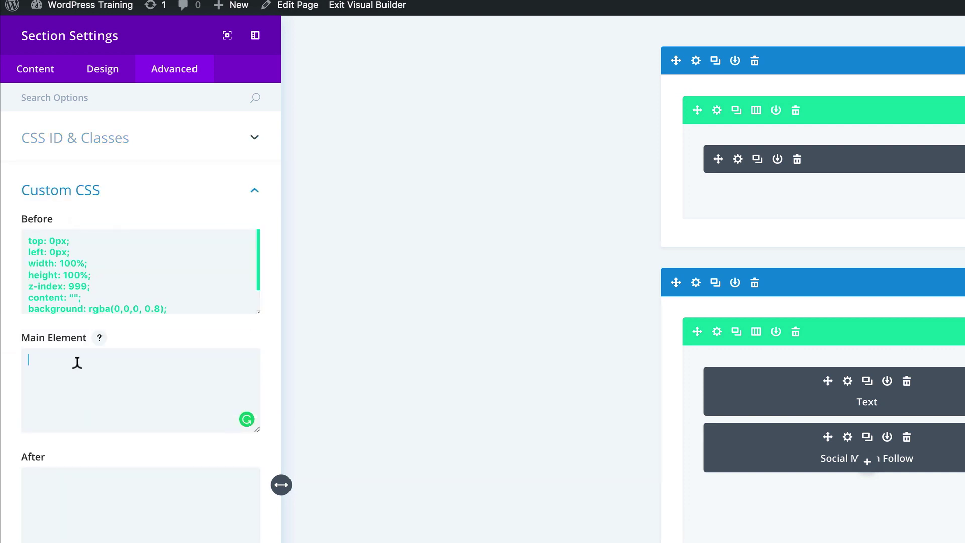
{"action": "type", "text": "display: none;"}
{"action": "scroll", "coordinate": [100, 427], "scroll_direction": "down", "scroll_amount": 5}
{"action": "left_click", "coordinate": [68, 433]}
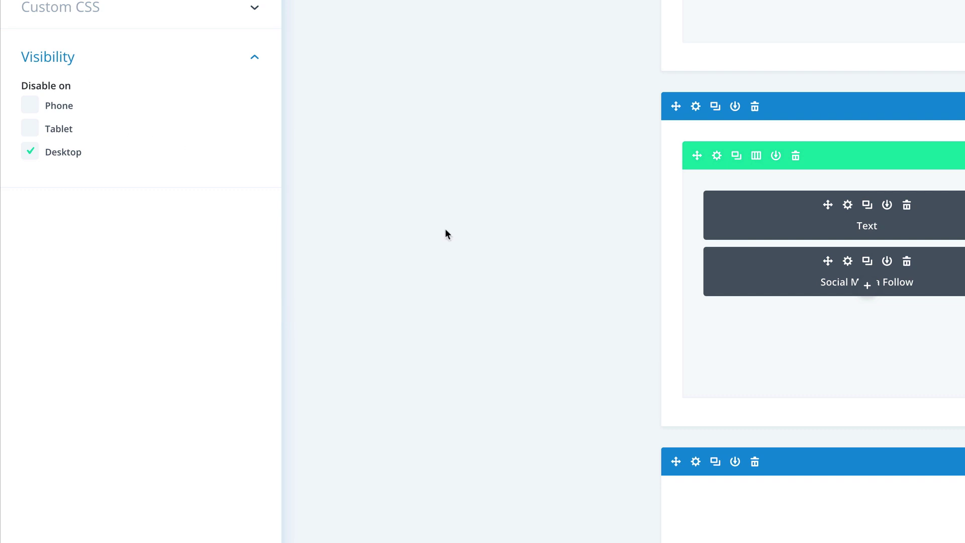
{"action": "left_click", "coordinate": [244, 533]}
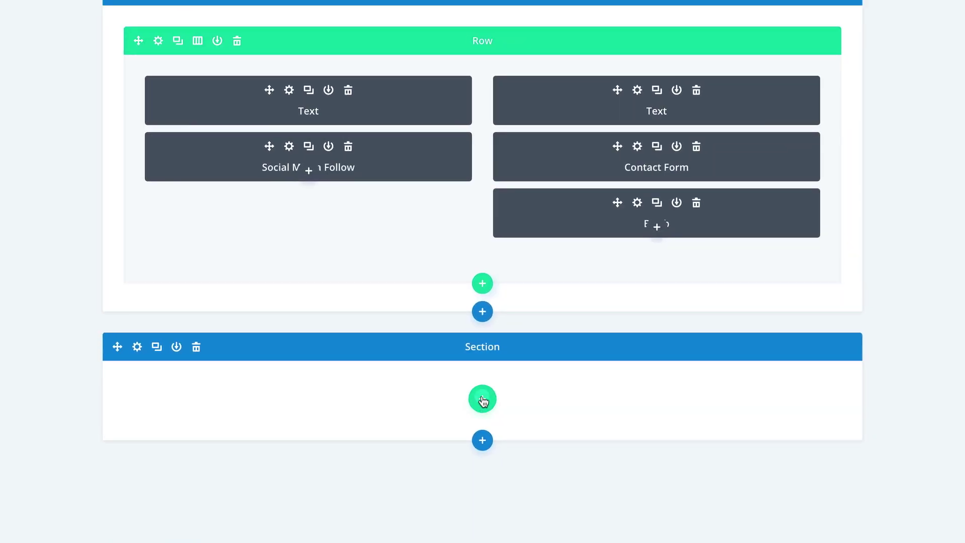
- Insert a single-column row into the new section without adding a module
{"action": "left_click", "coordinate": [483, 399]}
{"action": "left_click", "coordinate": [407, 237]}
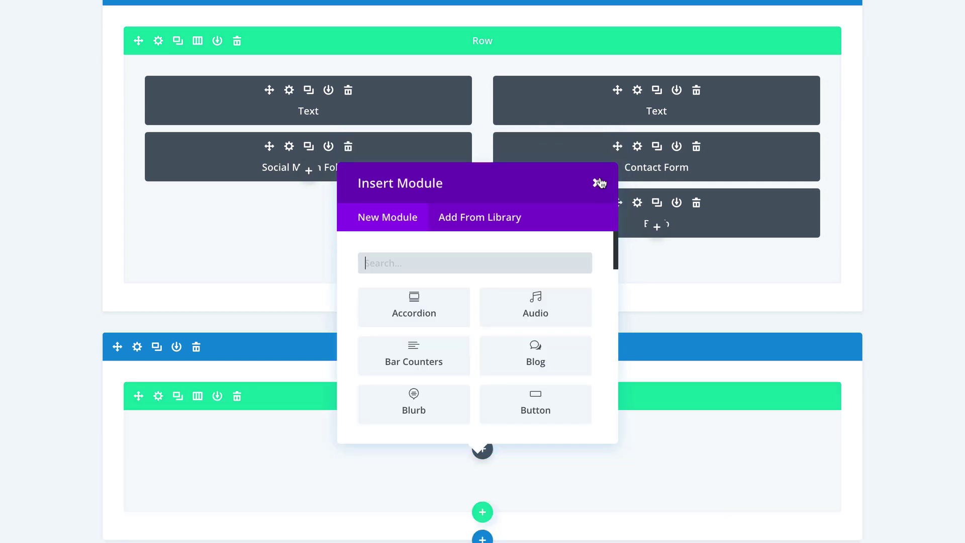
{"action": "left_click", "coordinate": [599, 183]}
- Set the new row's column custom padding to 30px for top, right and left
{"action": "left_click", "coordinate": [158, 395]}
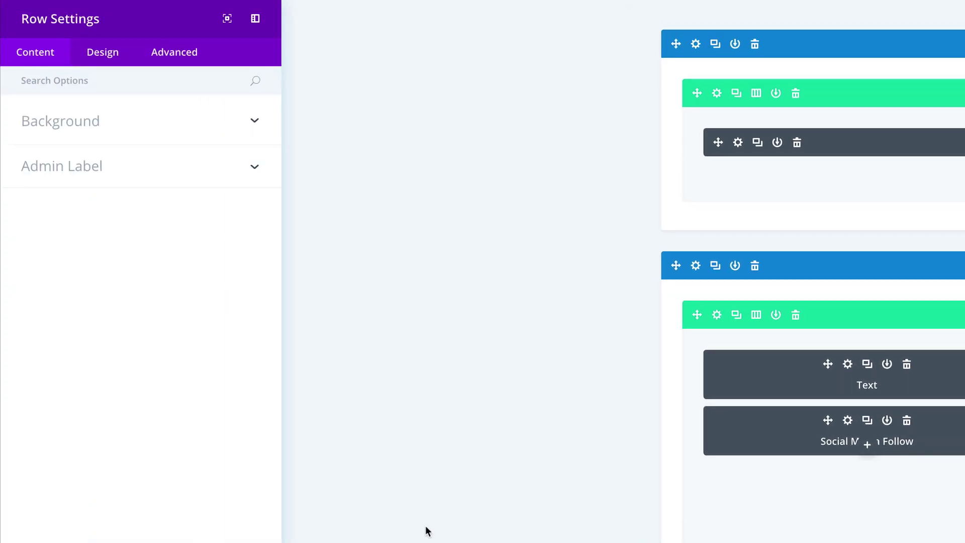
{"action": "left_click", "coordinate": [104, 55]}
{"action": "left_click", "coordinate": [68, 214]}
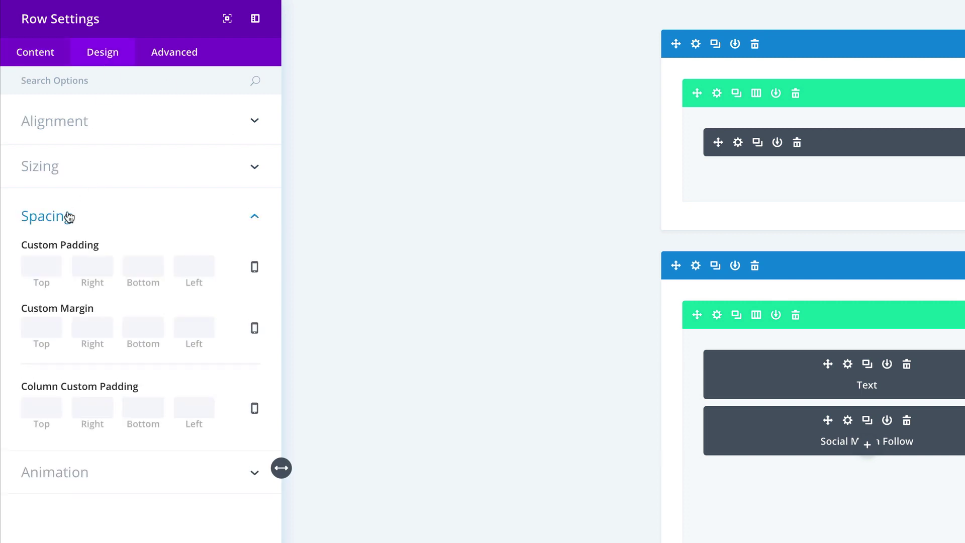
{"action": "left_click", "coordinate": [49, 402]}
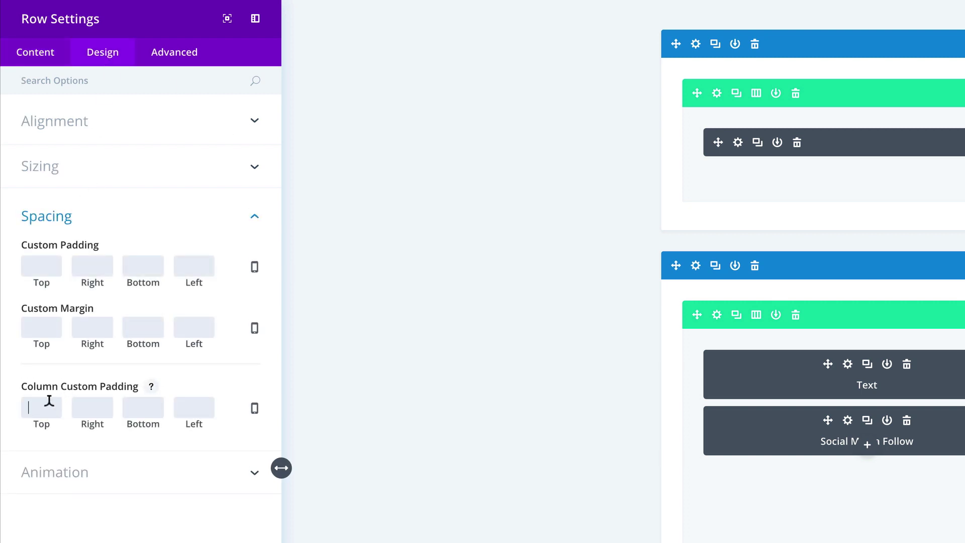
{"action": "type", "text": "30"}
{"action": "double_click", "coordinate": [53, 406]}
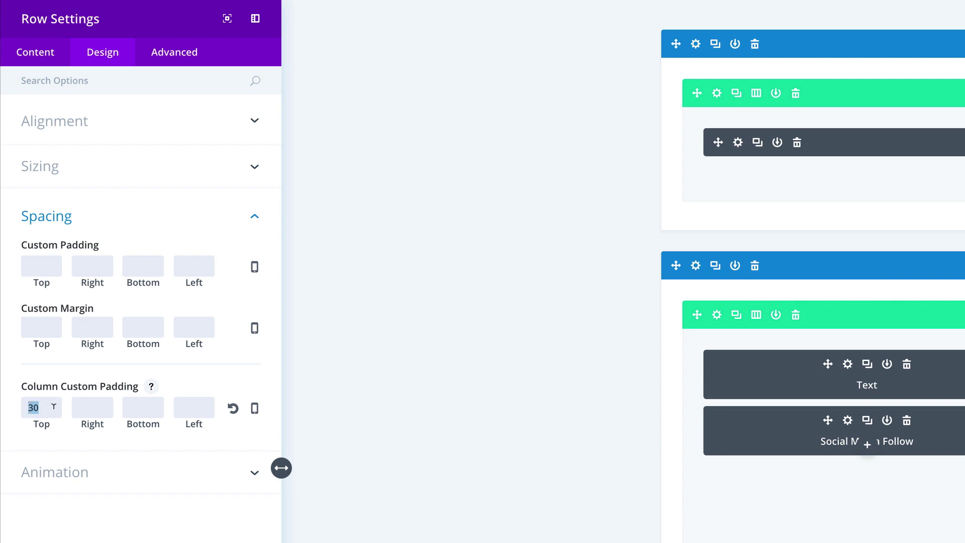
{"action": "left_click", "coordinate": [103, 400]}
{"action": "type", "text": "30"}
{"action": "left_click", "coordinate": [194, 405]}
{"action": "type", "text": "30px"}
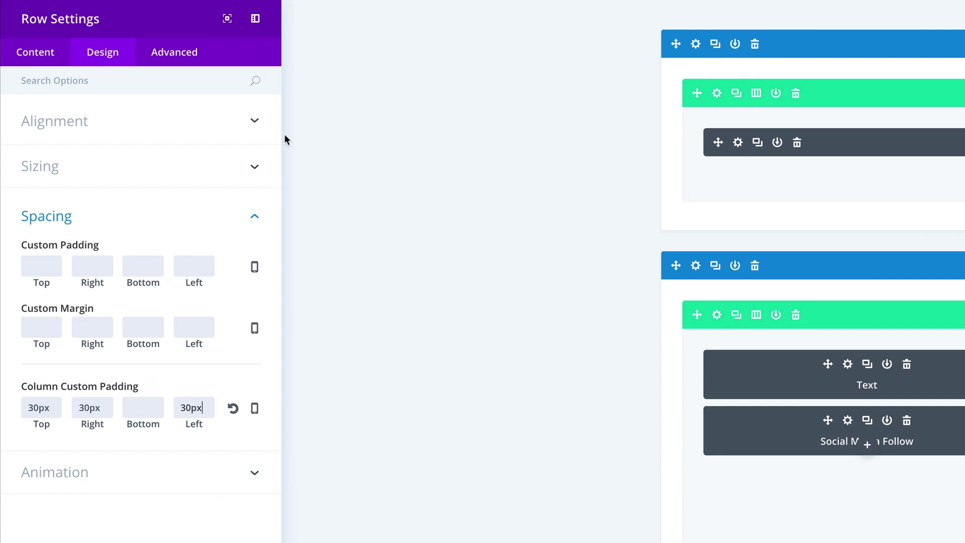
- Give the row's main element fixed position, top and left 50%, z-index 1000, border 2px solid #0c71c3 and border-radius 8px, and save it
{"action": "left_click", "coordinate": [182, 55]}
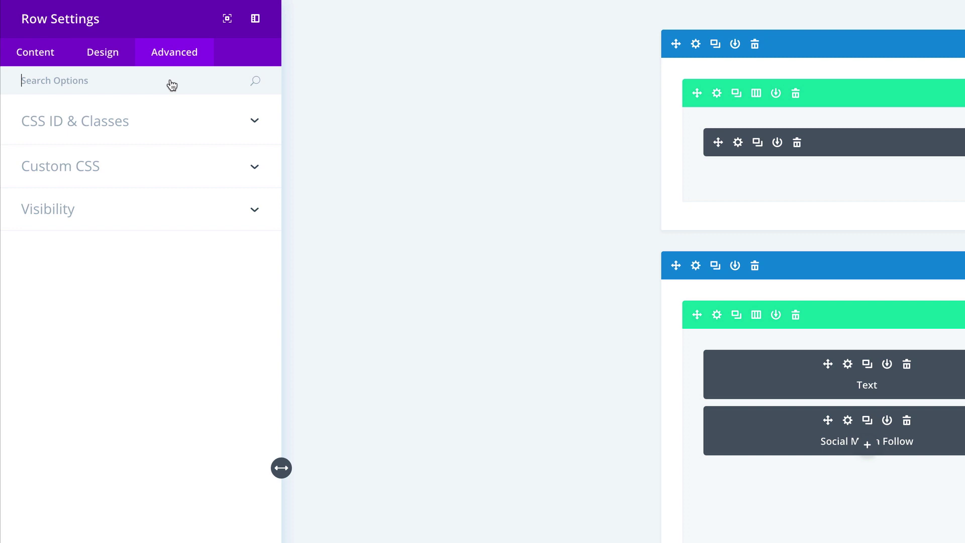
{"action": "left_click", "coordinate": [91, 169]}
{"action": "left_click", "coordinate": [72, 265]}
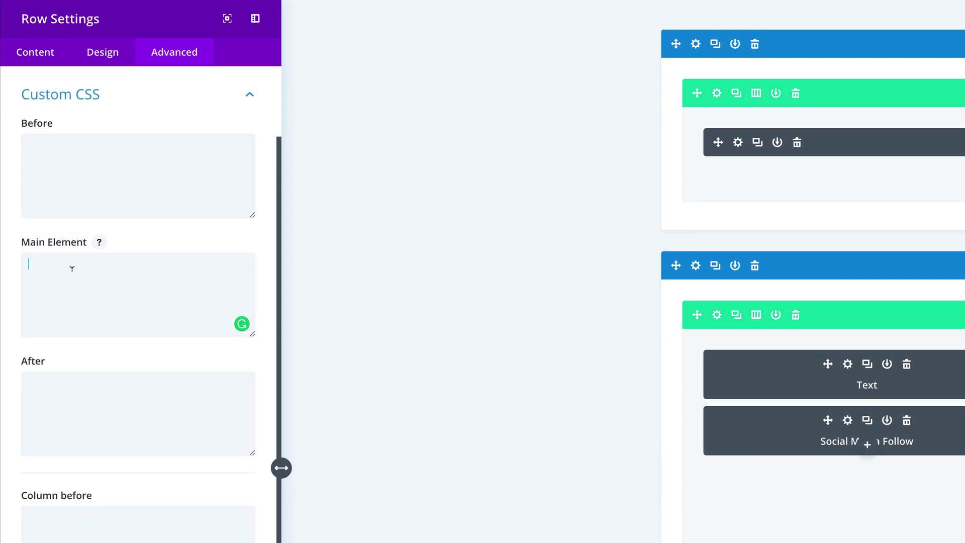
{"action": "type", "text": "position: fixed; top: 50%; left: 50%; z-index: 1000; border: 2px solid #0c71c3; border-radius: 8px;"}
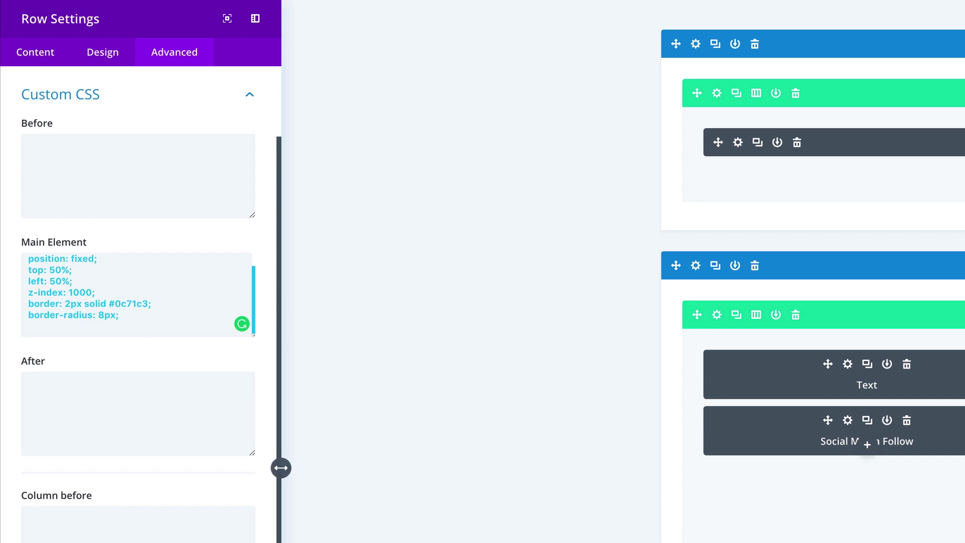
{"action": "scroll", "coordinate": [152, 322], "scroll_direction": "down", "scroll_amount": 8}
{"action": "left_click", "coordinate": [248, 531]}
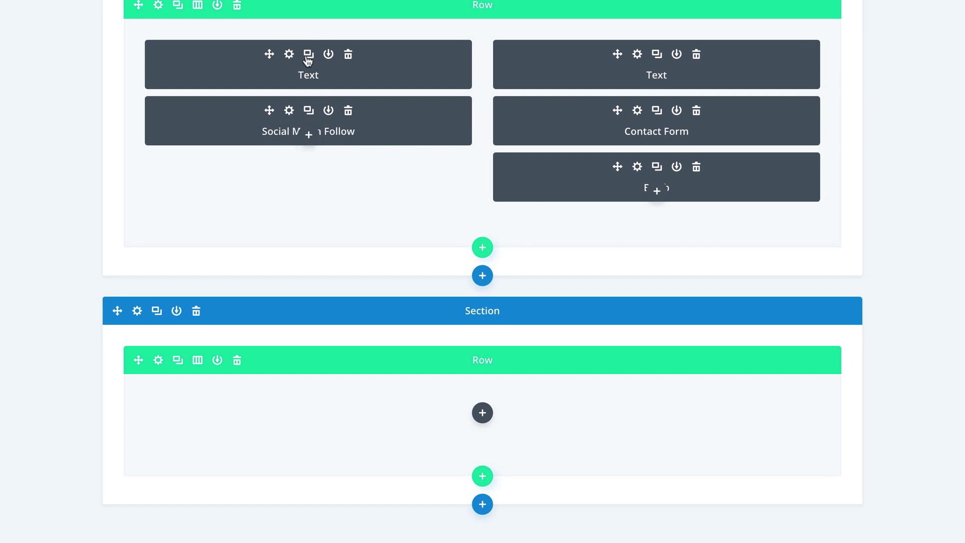
- Duplicate the first column's Text and Social Media Follow modules and move the copies into the new section's row
{"action": "left_click", "coordinate": [310, 55]}
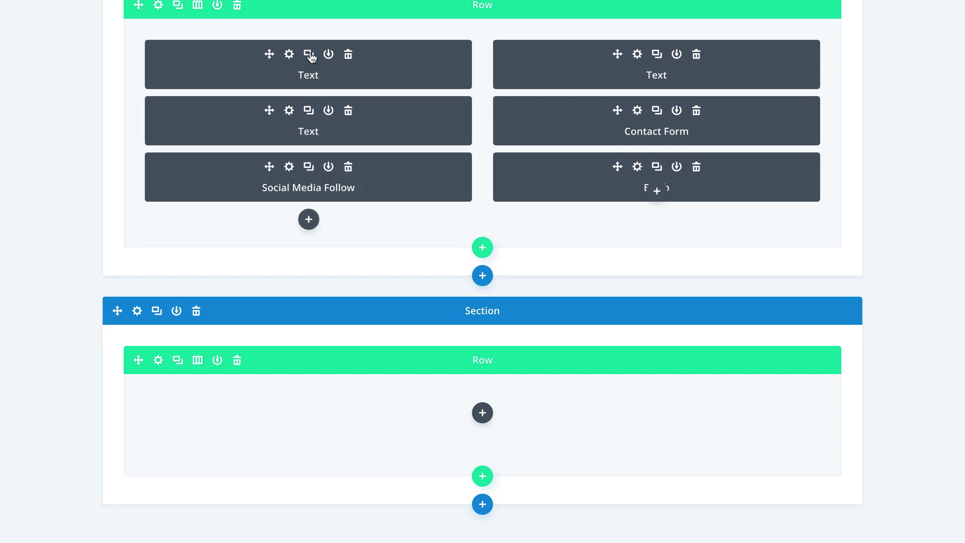
{"action": "left_click_drag", "start_coordinate": [270, 55], "coordinate": [495, 417]}
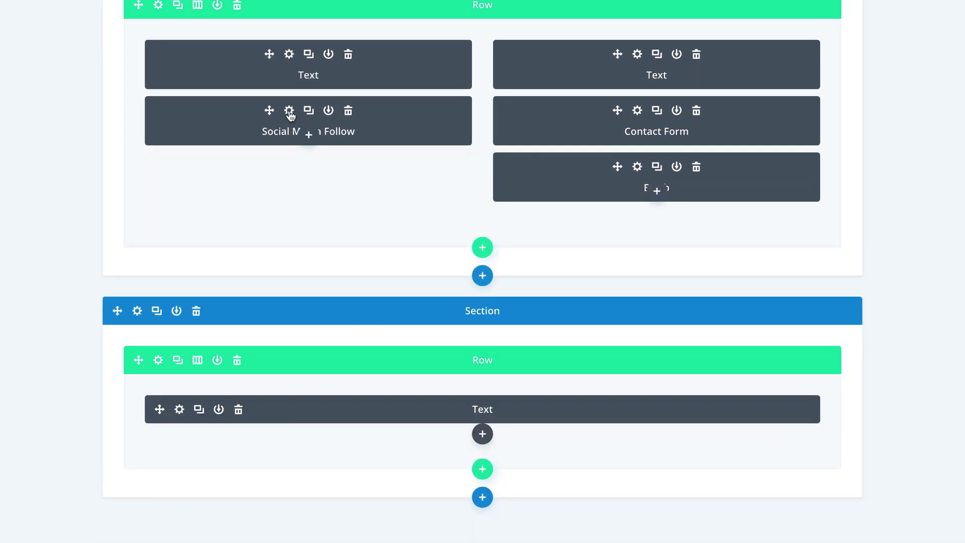
{"action": "left_click", "coordinate": [309, 111]}
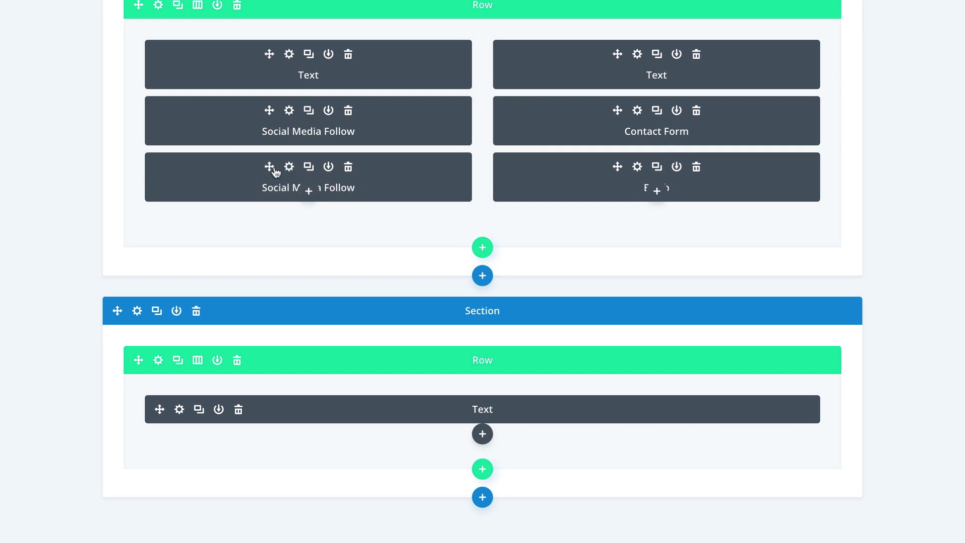
{"action": "left_click_drag", "start_coordinate": [269, 167], "coordinate": [416, 435]}
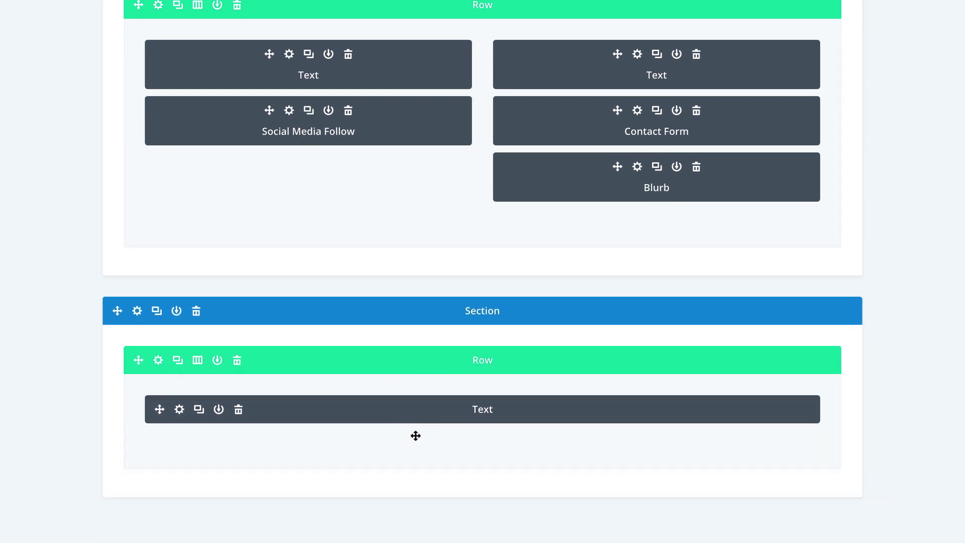
- Duplicate the Contact Form and Blurb modules and move the copies below the Social Media Follow module in the new section's row
{"action": "left_click", "coordinate": [659, 111]}
{"action": "scroll", "coordinate": [618, 136], "scroll_direction": "down", "scroll_amount": 1}
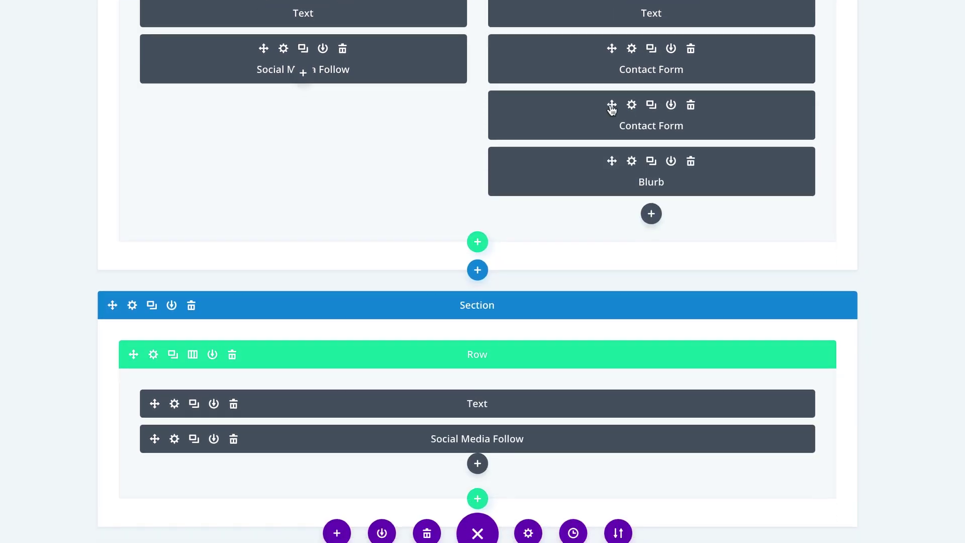
{"action": "left_click_drag", "start_coordinate": [610, 89], "coordinate": [473, 403]}
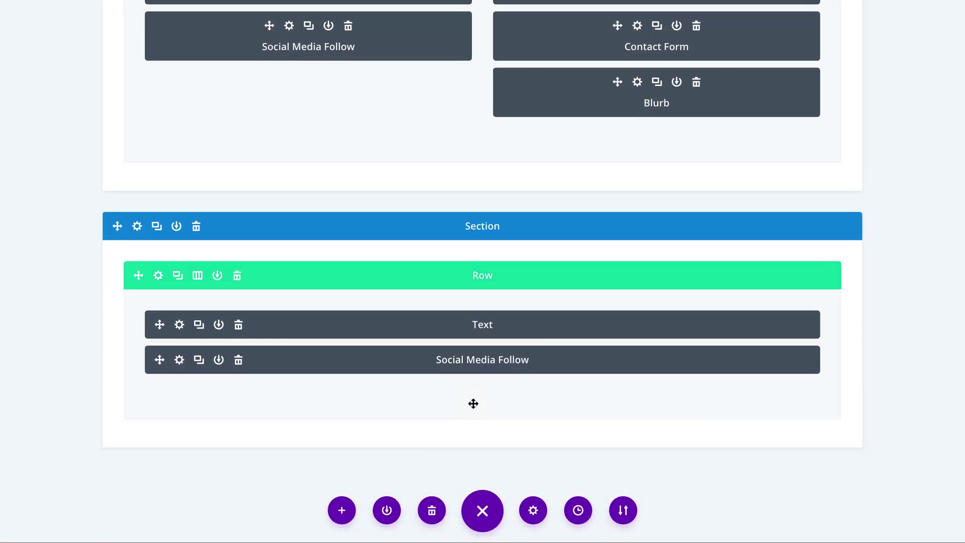
{"action": "left_click", "coordinate": [653, 82]}
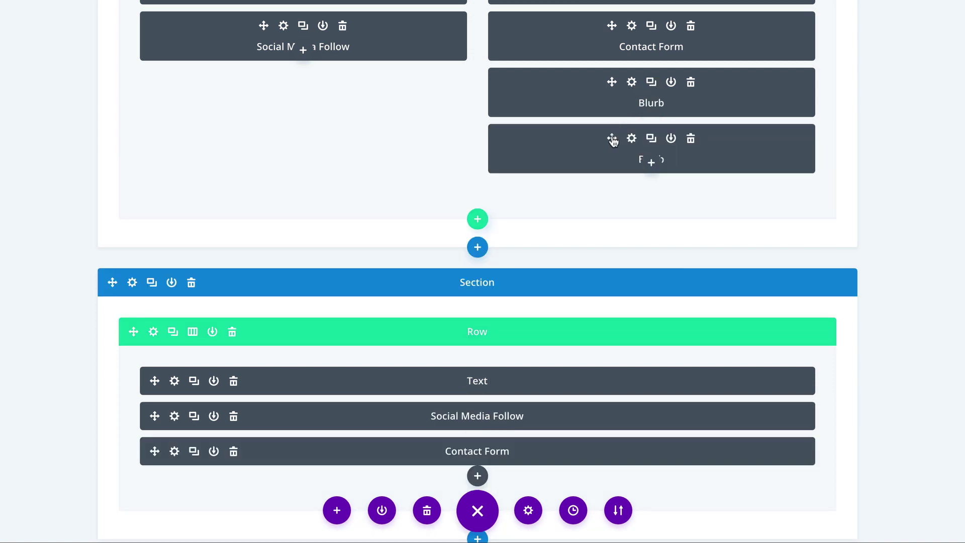
{"action": "left_click_drag", "start_coordinate": [612, 138], "coordinate": [510, 446]}
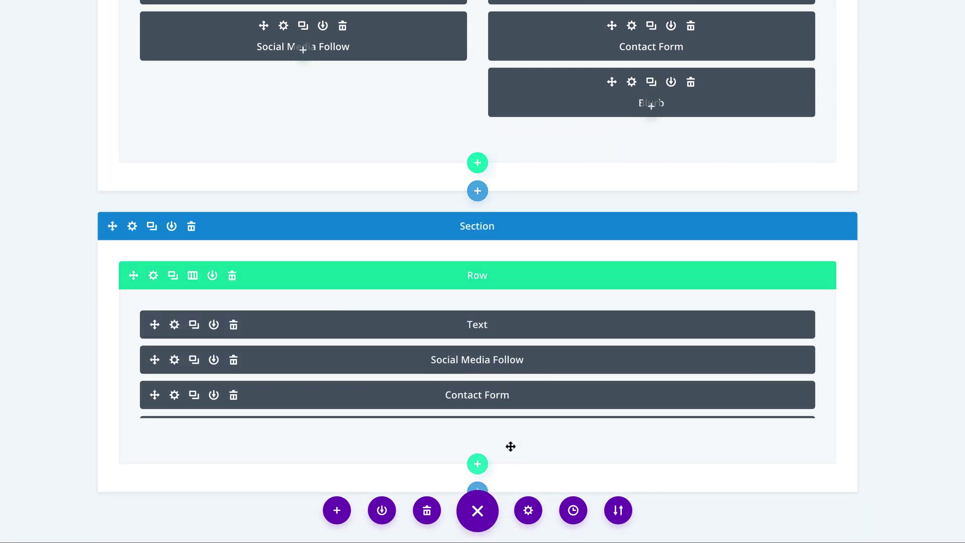
- Replace the copied Blurb's main element CSS with "position: absolute; top: -15px; right: -25px; cursor: pointer;" and save the module
{"action": "left_click", "coordinate": [175, 430]}
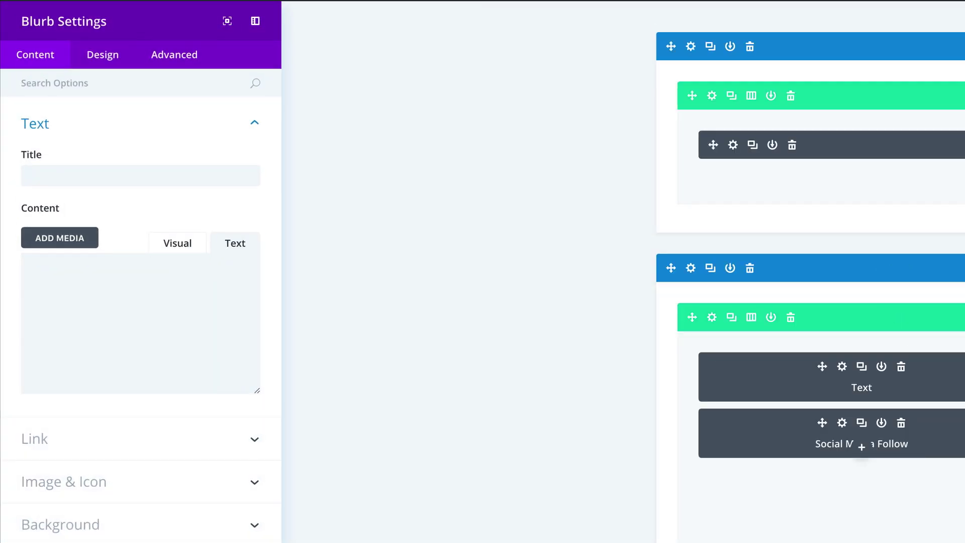
{"action": "left_click", "coordinate": [190, 53]}
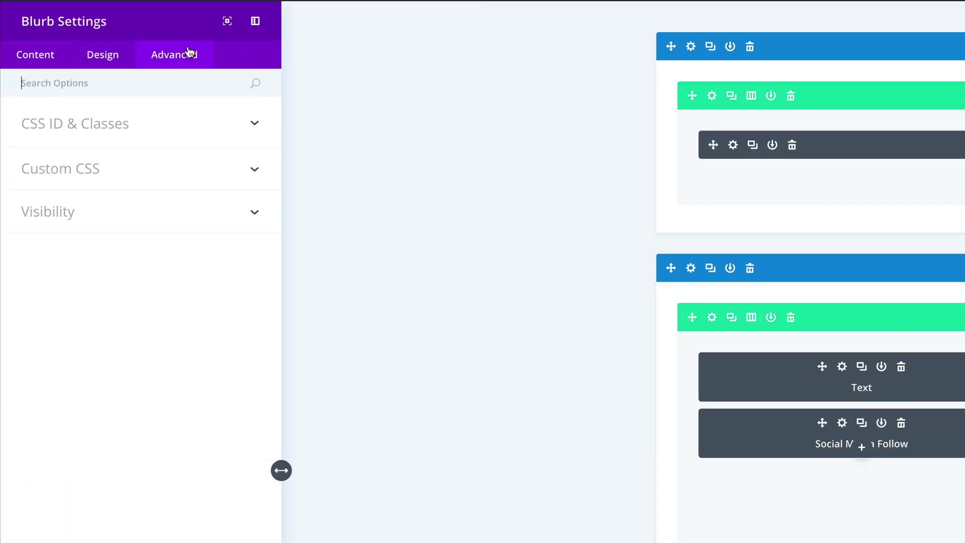
{"action": "left_click", "coordinate": [111, 125]}
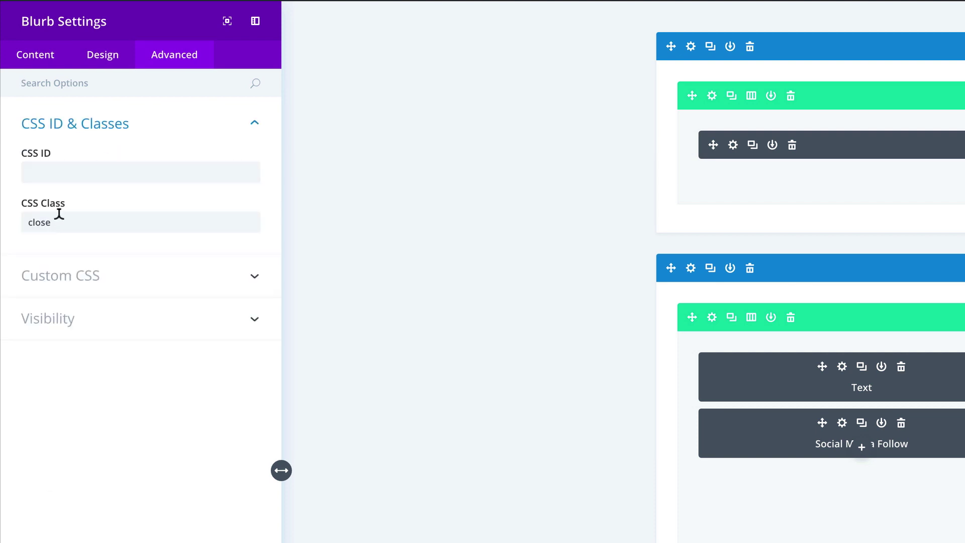
{"action": "left_click", "coordinate": [90, 276]}
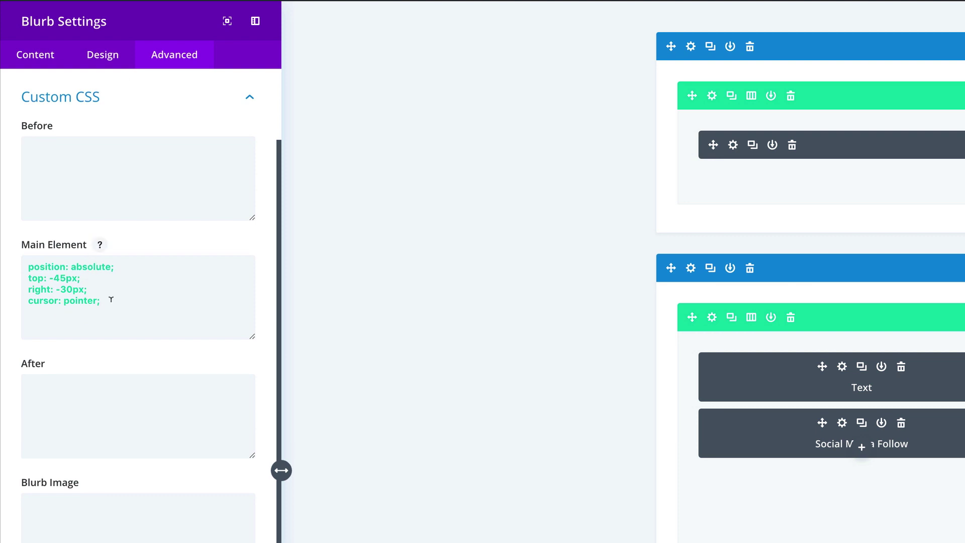
{"action": "left_click_drag", "start_coordinate": [102, 301], "coordinate": [22, 250]}
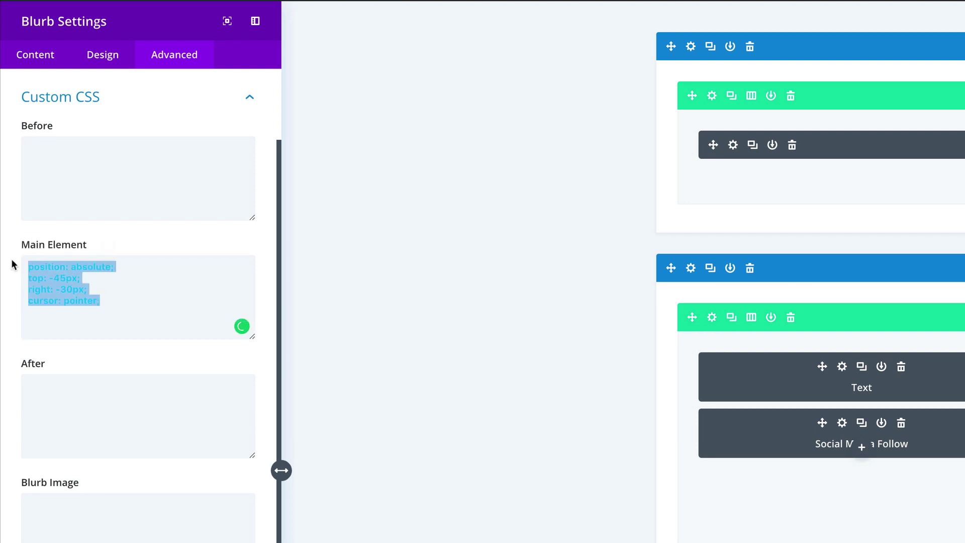
{"action": "type", "text": "position: absolute; top: -15px; right: -25px; cursor: pointer;"}
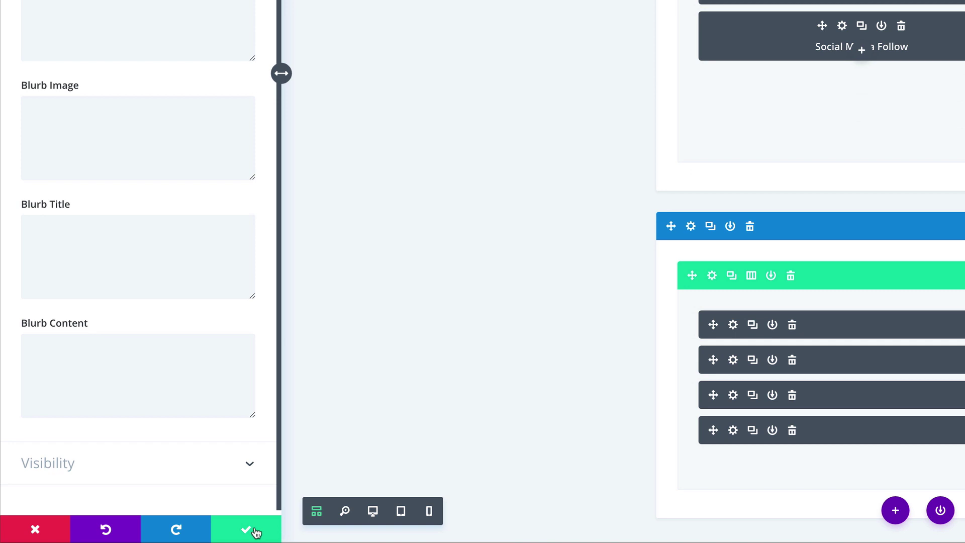
{"action": "left_click", "coordinate": [250, 529]}
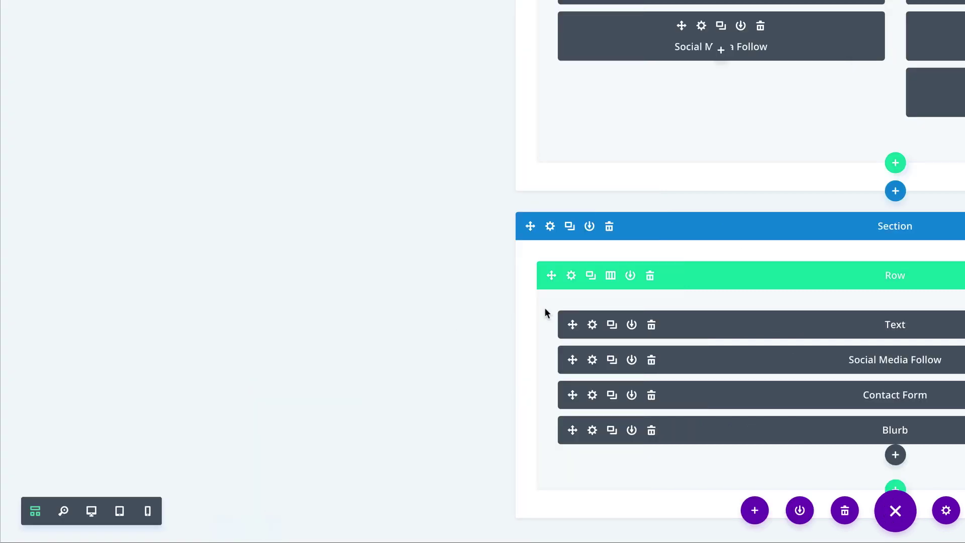
- Give the new section's row a linear gradient background from #ffffff to #0c71c3 with start and end positions at 40%, and save it
{"action": "left_click", "coordinate": [571, 276]}
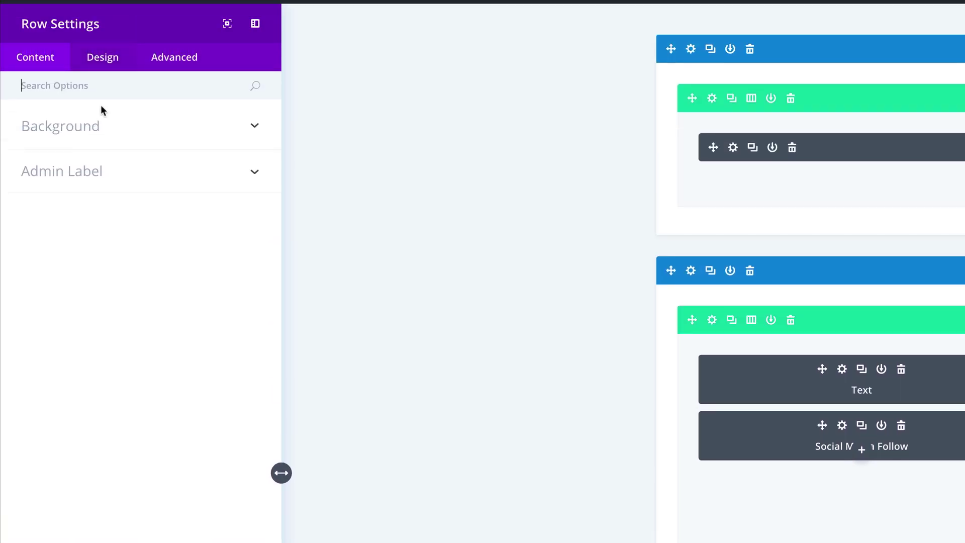
{"action": "left_click", "coordinate": [91, 126]}
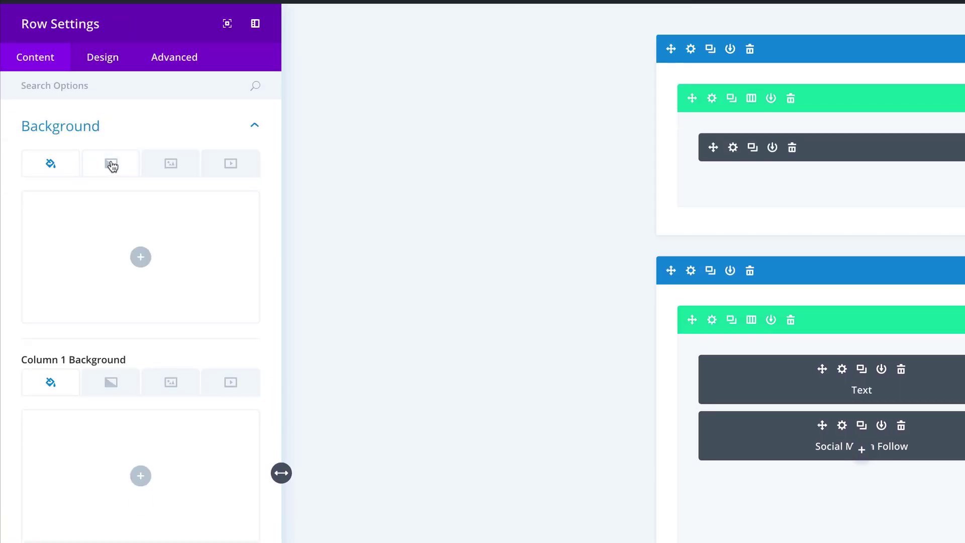
{"action": "left_click", "coordinate": [113, 165]}
{"action": "left_click", "coordinate": [140, 256]}
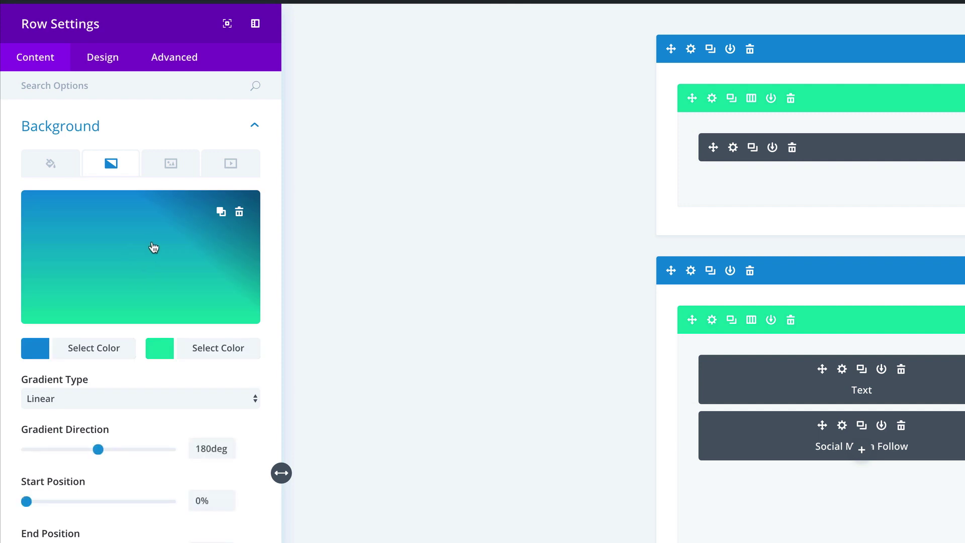
{"action": "left_click", "coordinate": [36, 350]}
{"action": "left_click", "coordinate": [70, 326]}
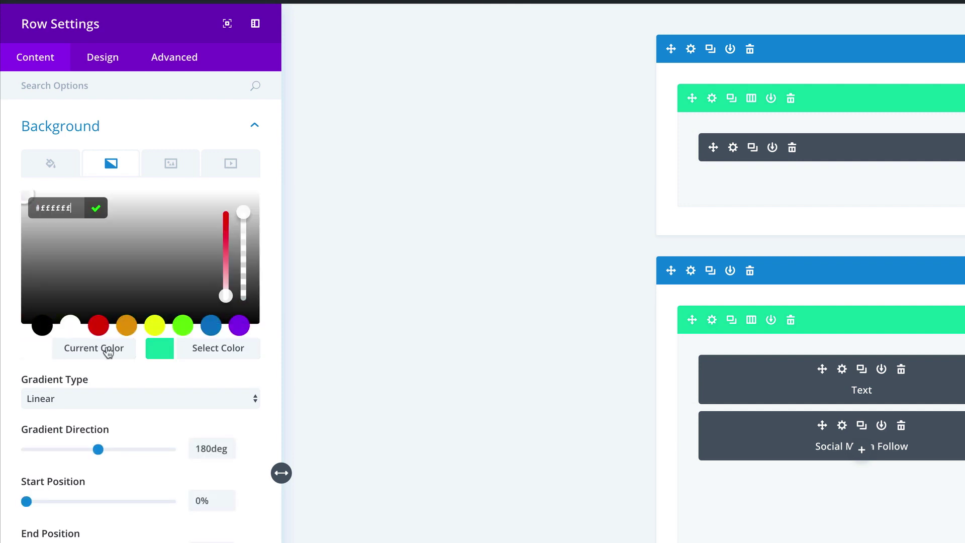
{"action": "left_click", "coordinate": [108, 352]}
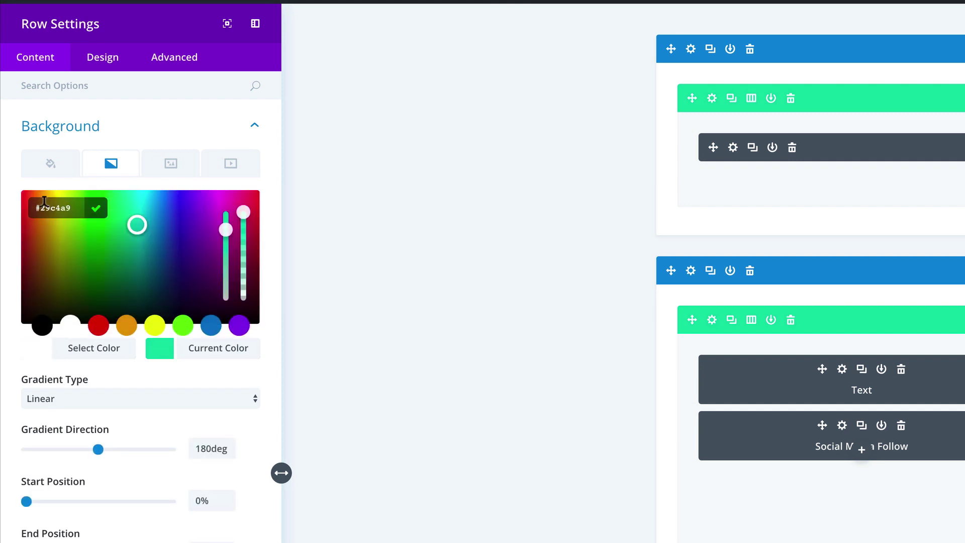
{"action": "left_click_drag", "start_coordinate": [41, 208], "coordinate": [83, 205]}
{"action": "type", "text": "0c71c3"}
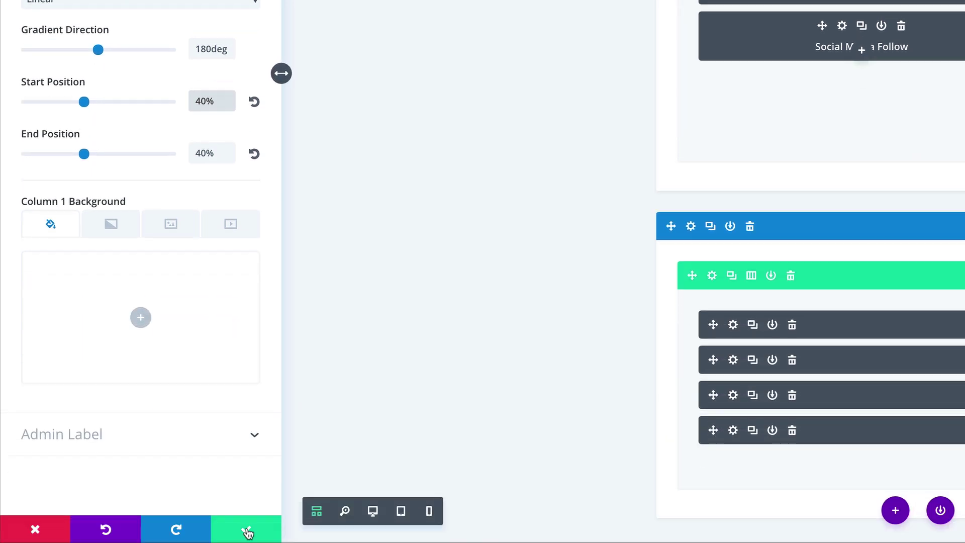
{"action": "left_click", "coordinate": [247, 531]}
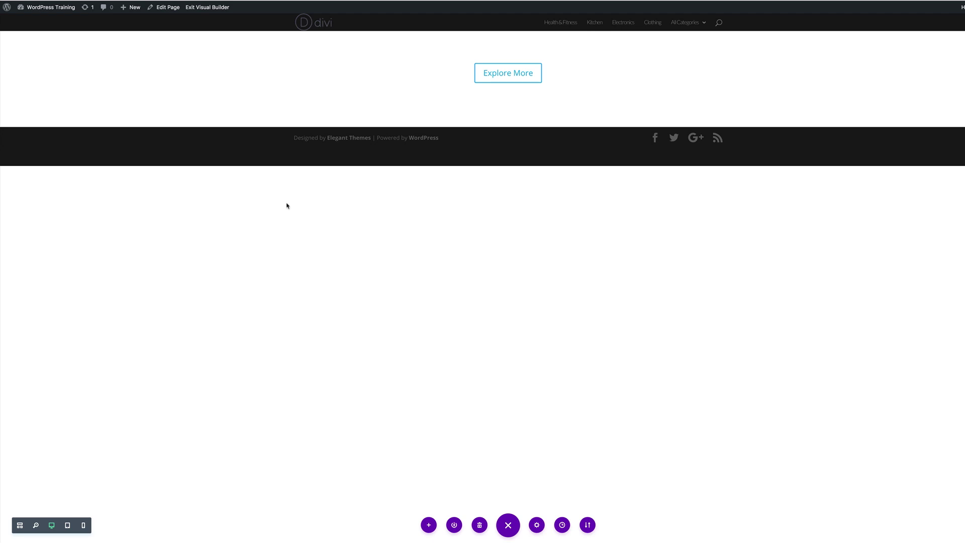
- Go to the WordPress dashboard and open the code integration settings in the Divi theme options
{"action": "mouse_move", "coordinate": [47, 11]}
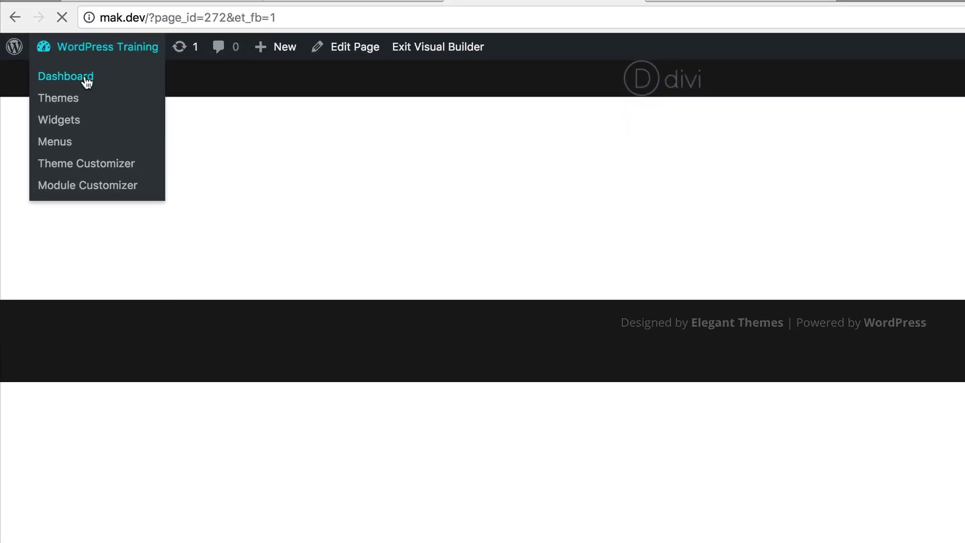
{"action": "left_click", "coordinate": [87, 77]}
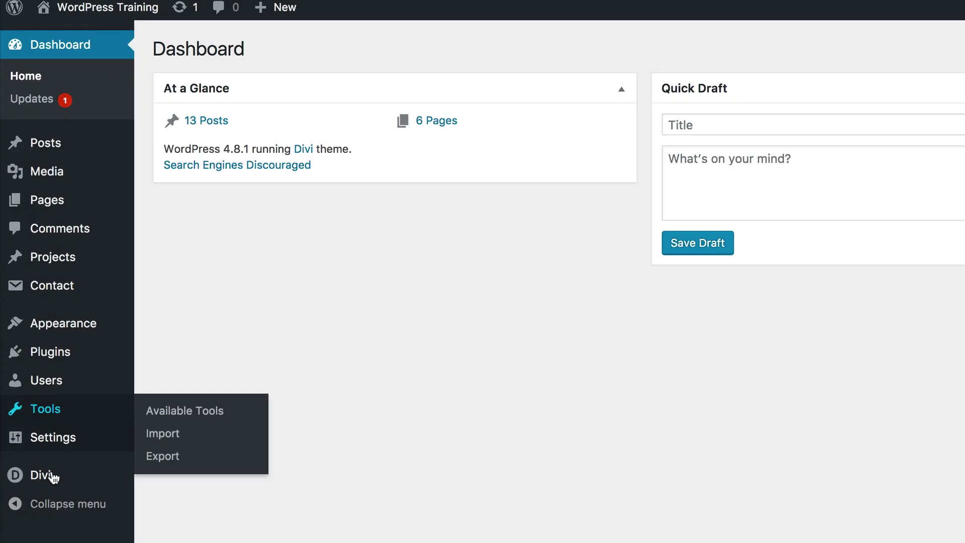
{"action": "mouse_move", "coordinate": [49, 517]}
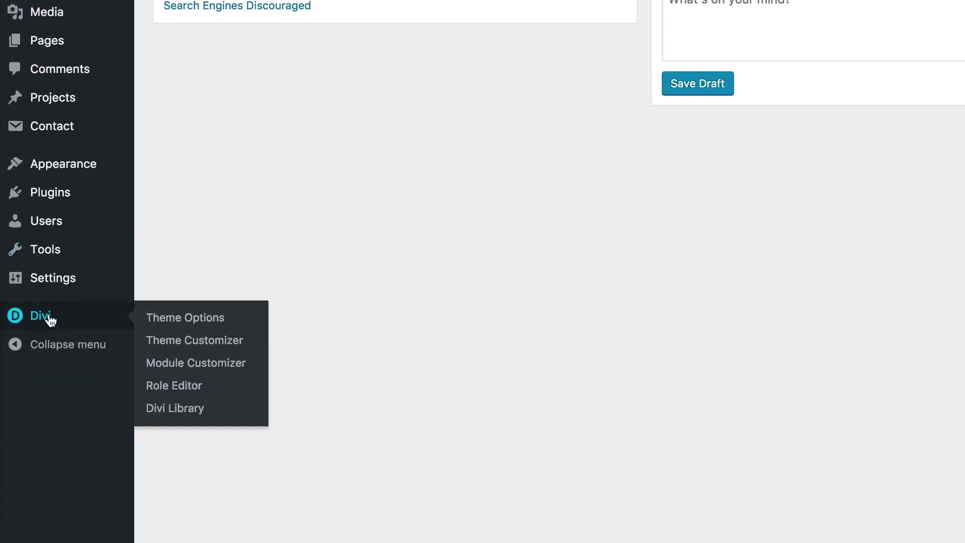
{"action": "left_click", "coordinate": [206, 321]}
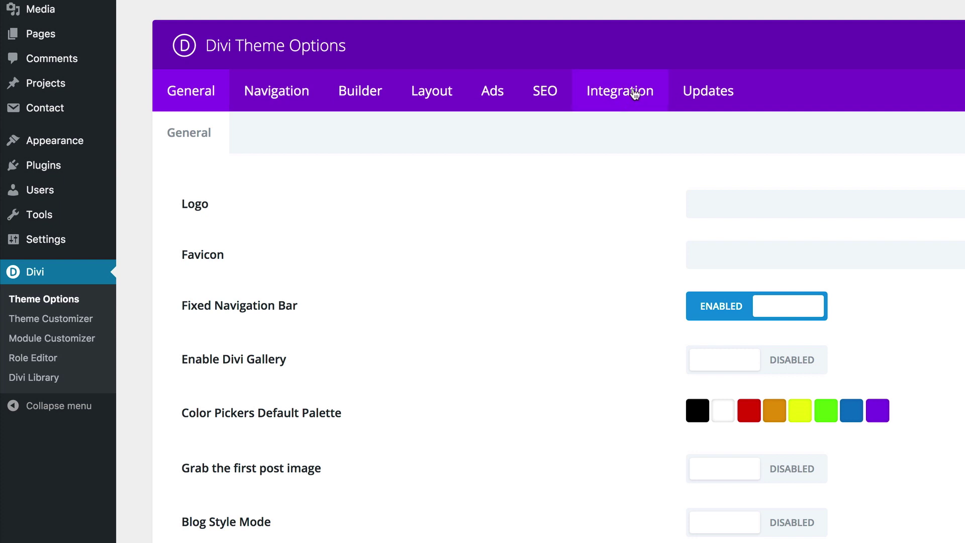
{"action": "left_click", "coordinate": [635, 94]}
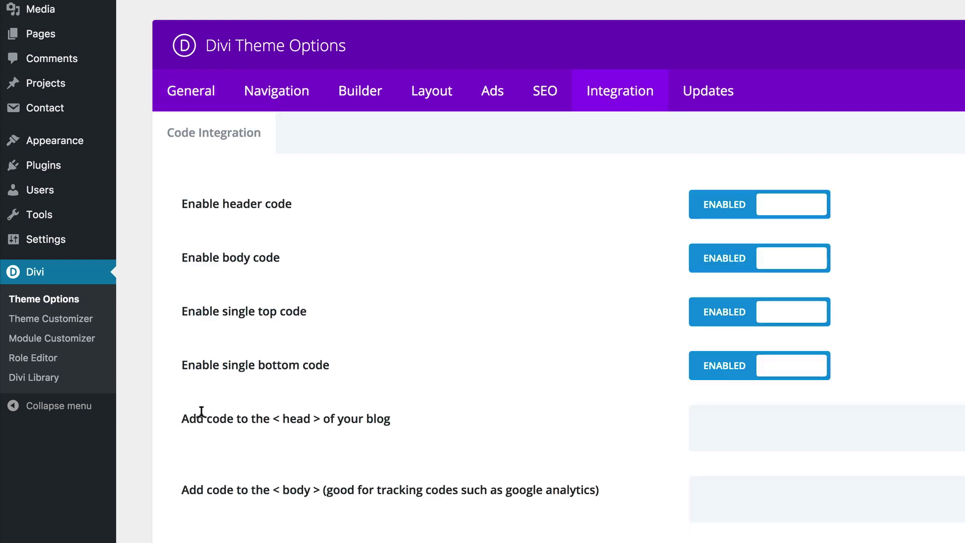
- Paste the jQuery script that shows and hides .popup into the blog's head code and enlarge the field to show the code
{"action": "left_click_drag", "start_coordinate": [182, 416], "coordinate": [420, 421]}
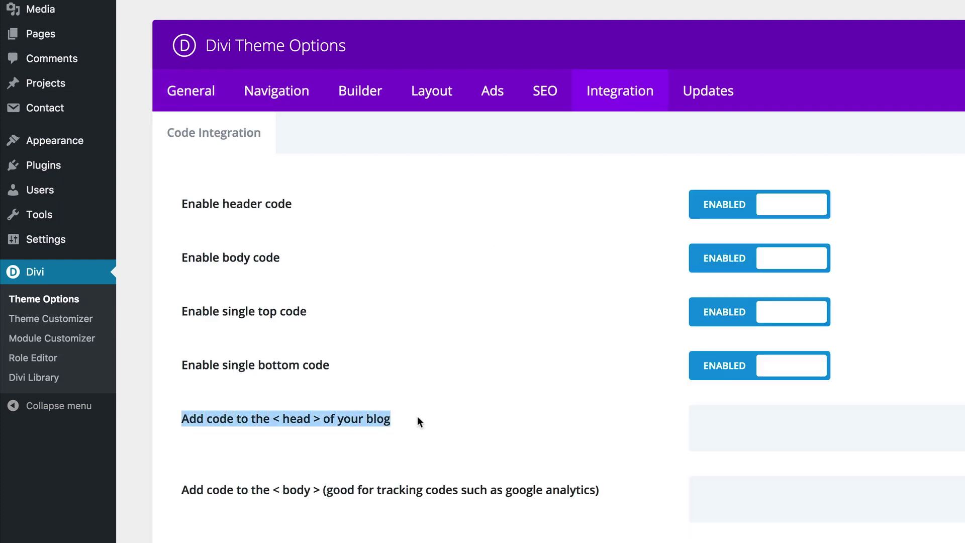
{"action": "left_click", "coordinate": [718, 411]}
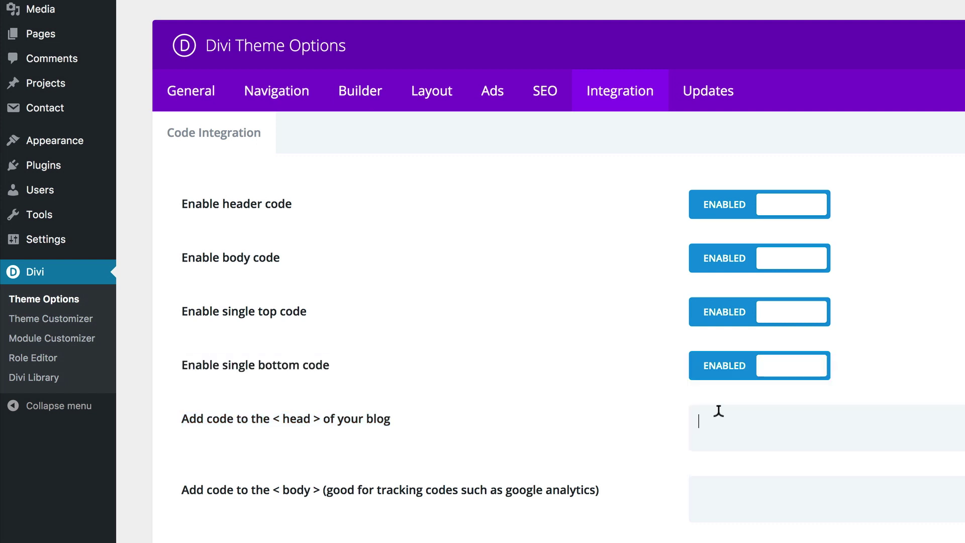
{"action": "key", "text": "super+v"}
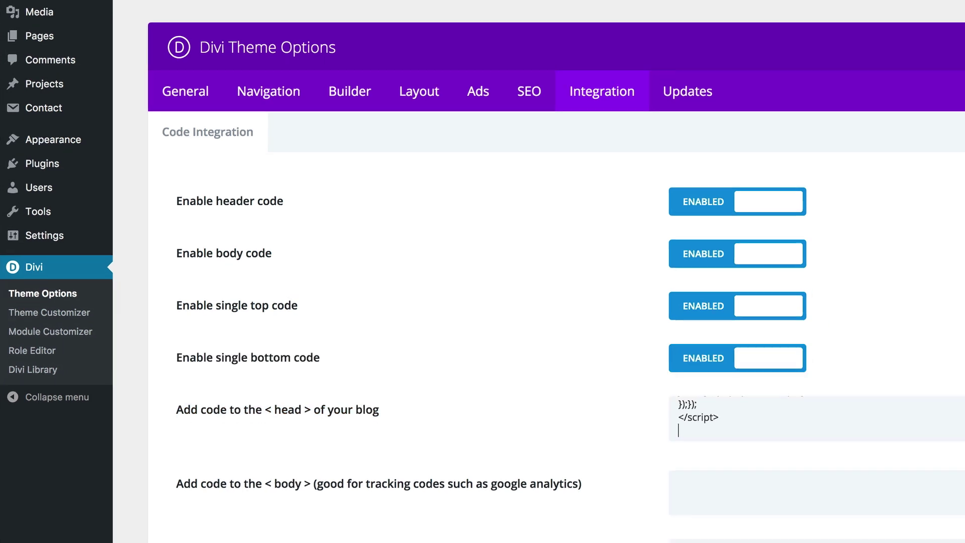
{"action": "mouse_move", "coordinate": [933, 354]}
{"action": "left_mouse_down"}
{"action": "mouse_move", "coordinate": [937, 414]}
{"action": "mouse_move", "coordinate": [944, 344]}
{"action": "left_mouse_up"}
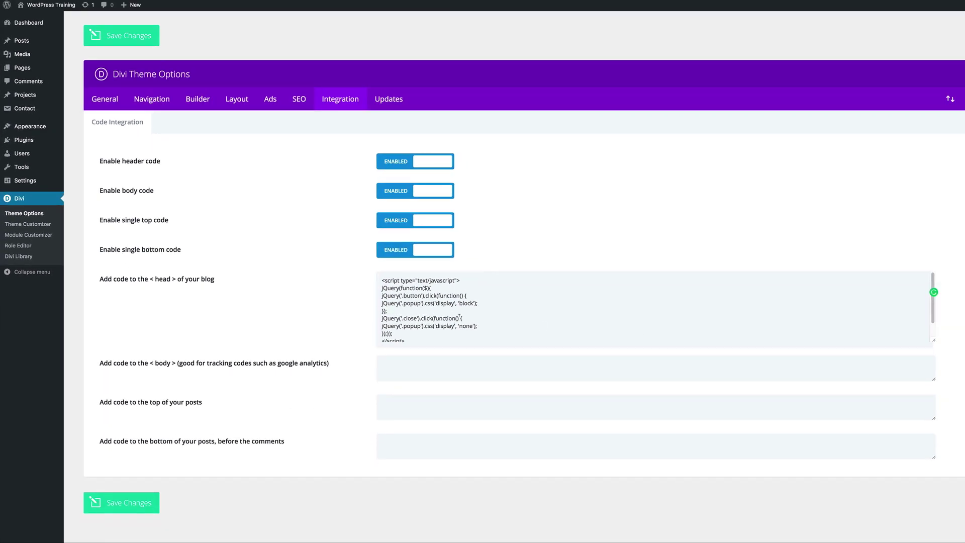
- Save the Divi theme options with the popup script in the blog's head code
{"action": "left_click", "coordinate": [122, 503]}
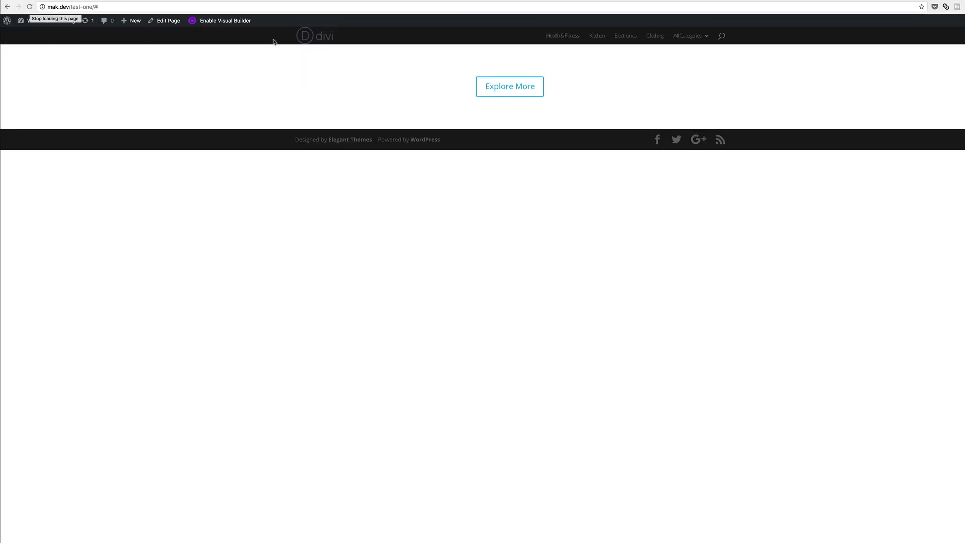
- Test the popup on the live test page by opening it from Explore More and closing it with the close icon three times
{"action": "left_click", "coordinate": [510, 90]}
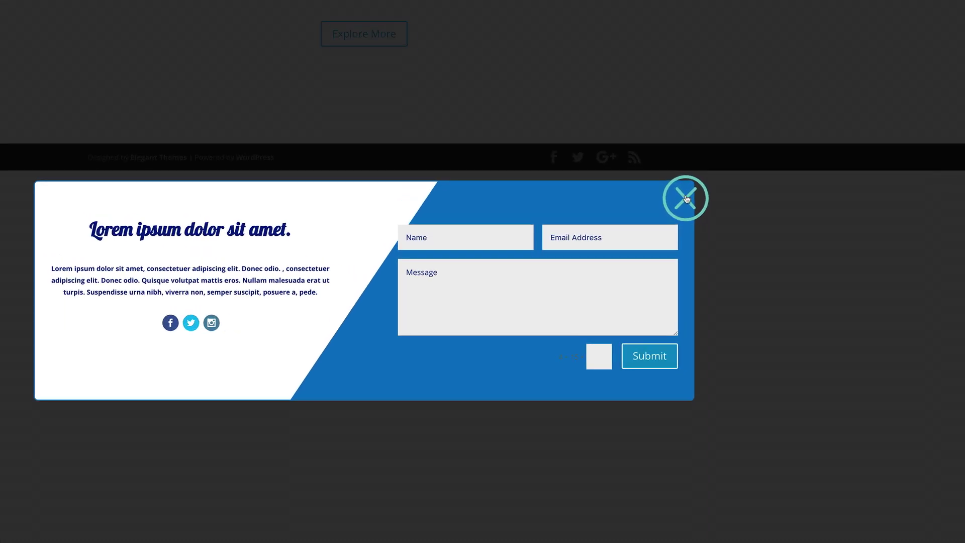
{"action": "left_click", "coordinate": [686, 198]}
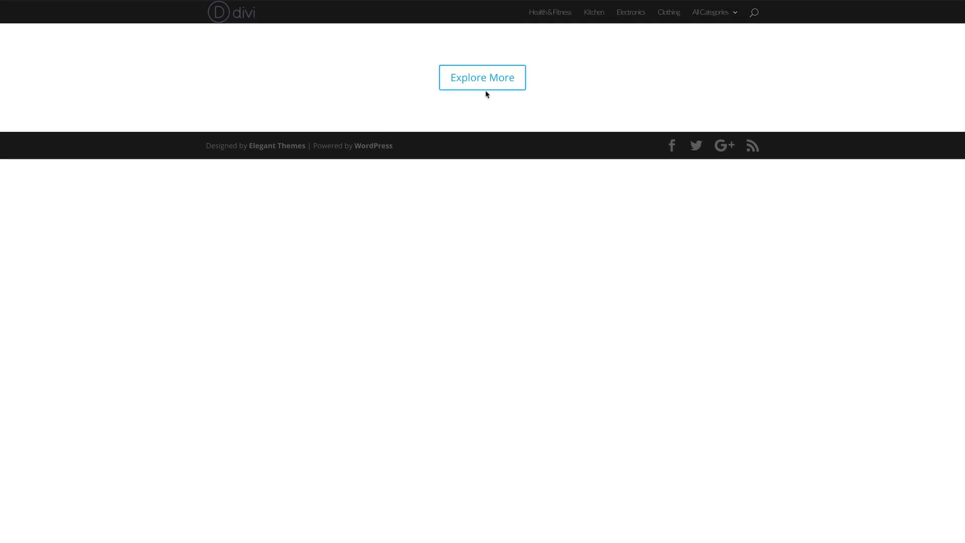
{"action": "left_click", "coordinate": [365, 37]}
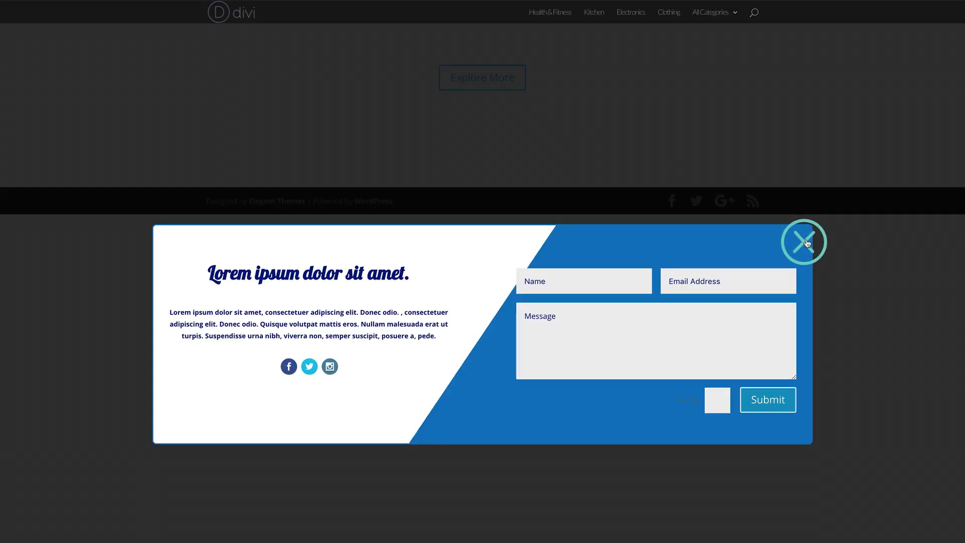
{"action": "left_click", "coordinate": [805, 243]}
{"action": "left_click", "coordinate": [476, 82]}
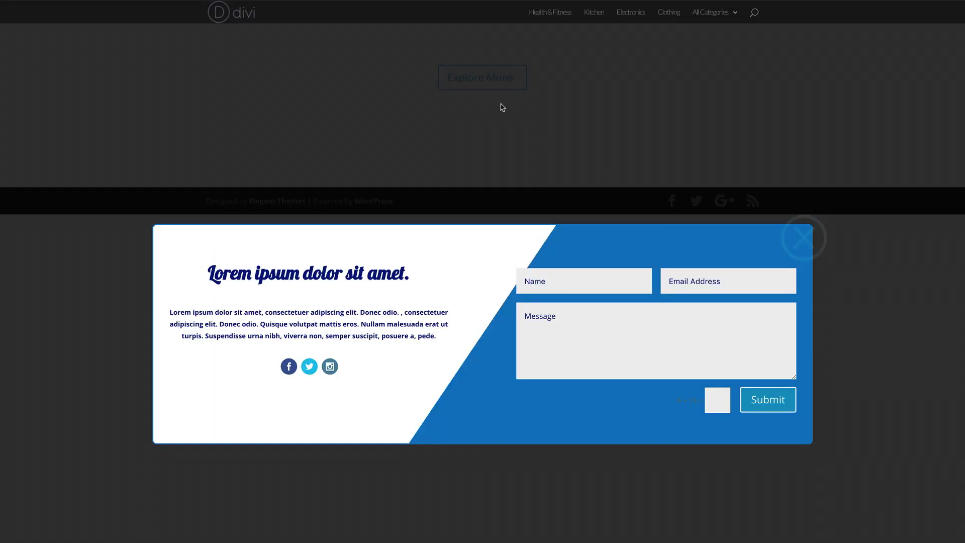
{"action": "left_click", "coordinate": [805, 244]}
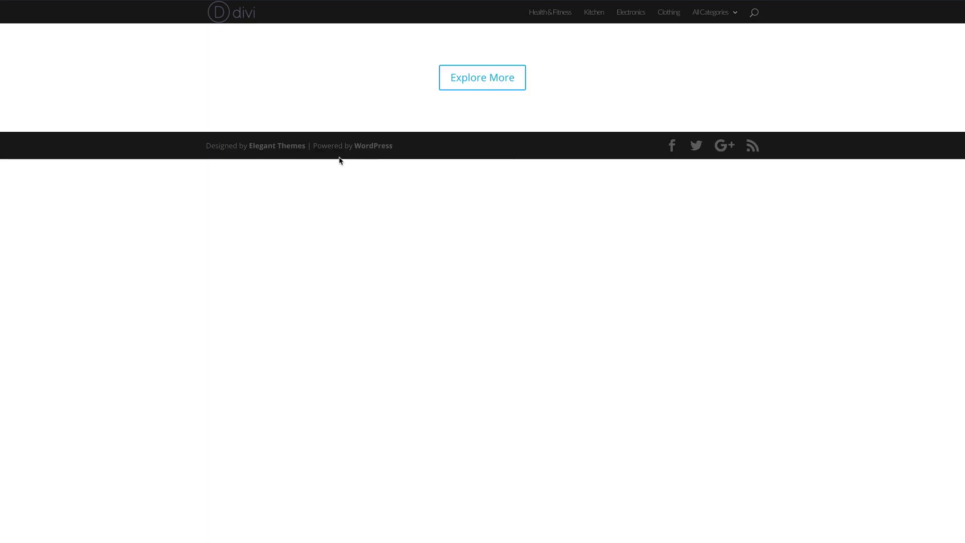